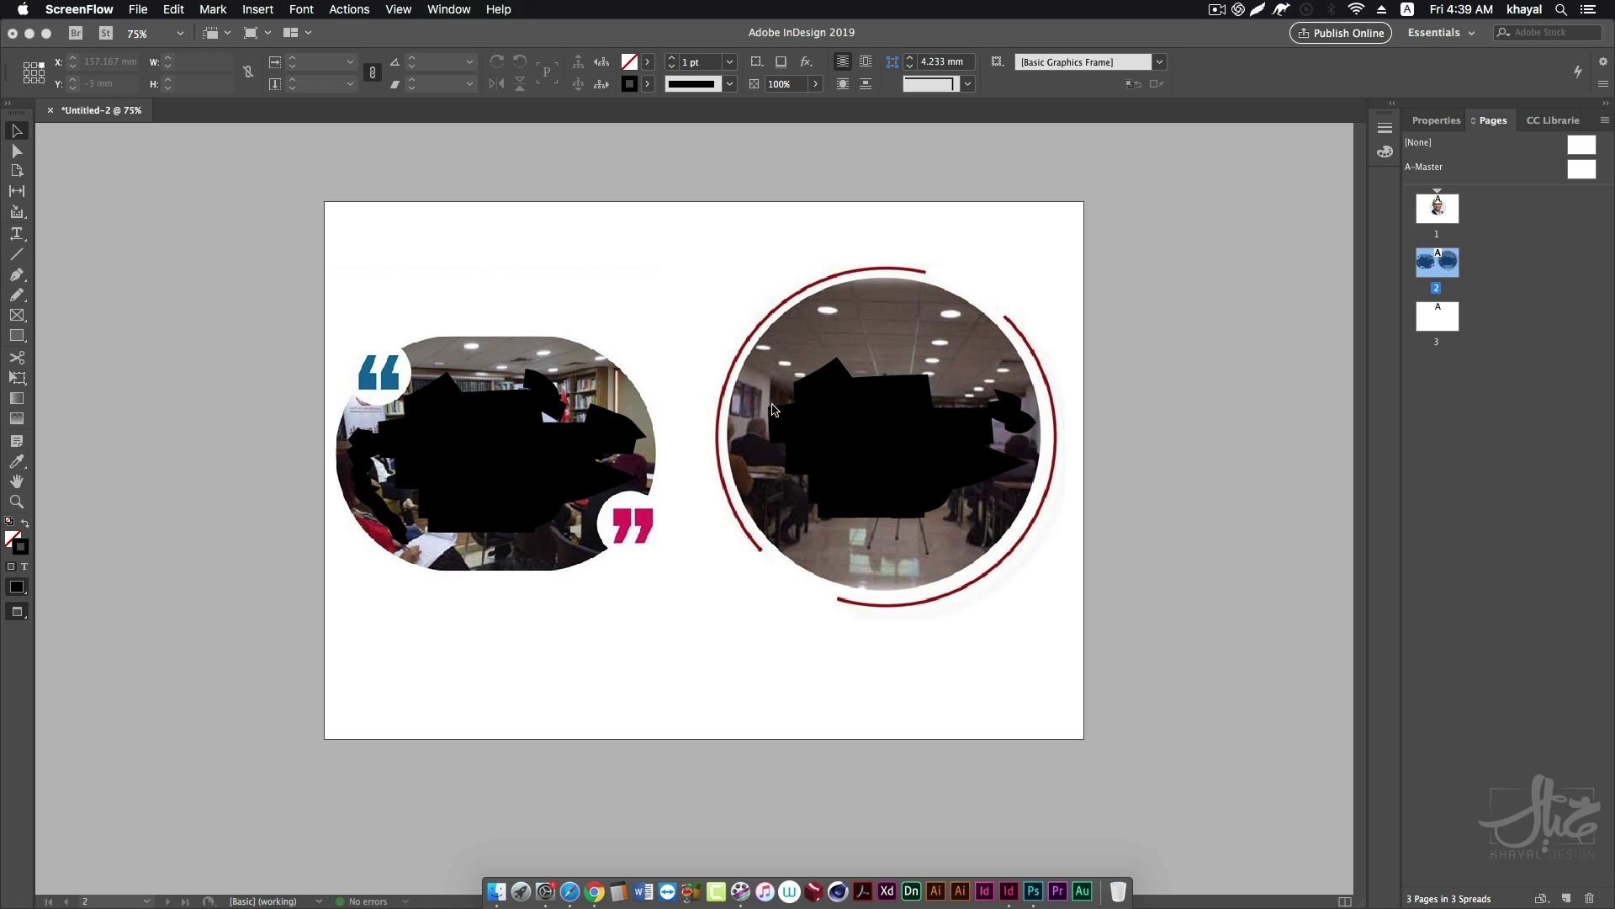
Review the sample photo frame designs on pages 1 and 2.
click(1445, 221)
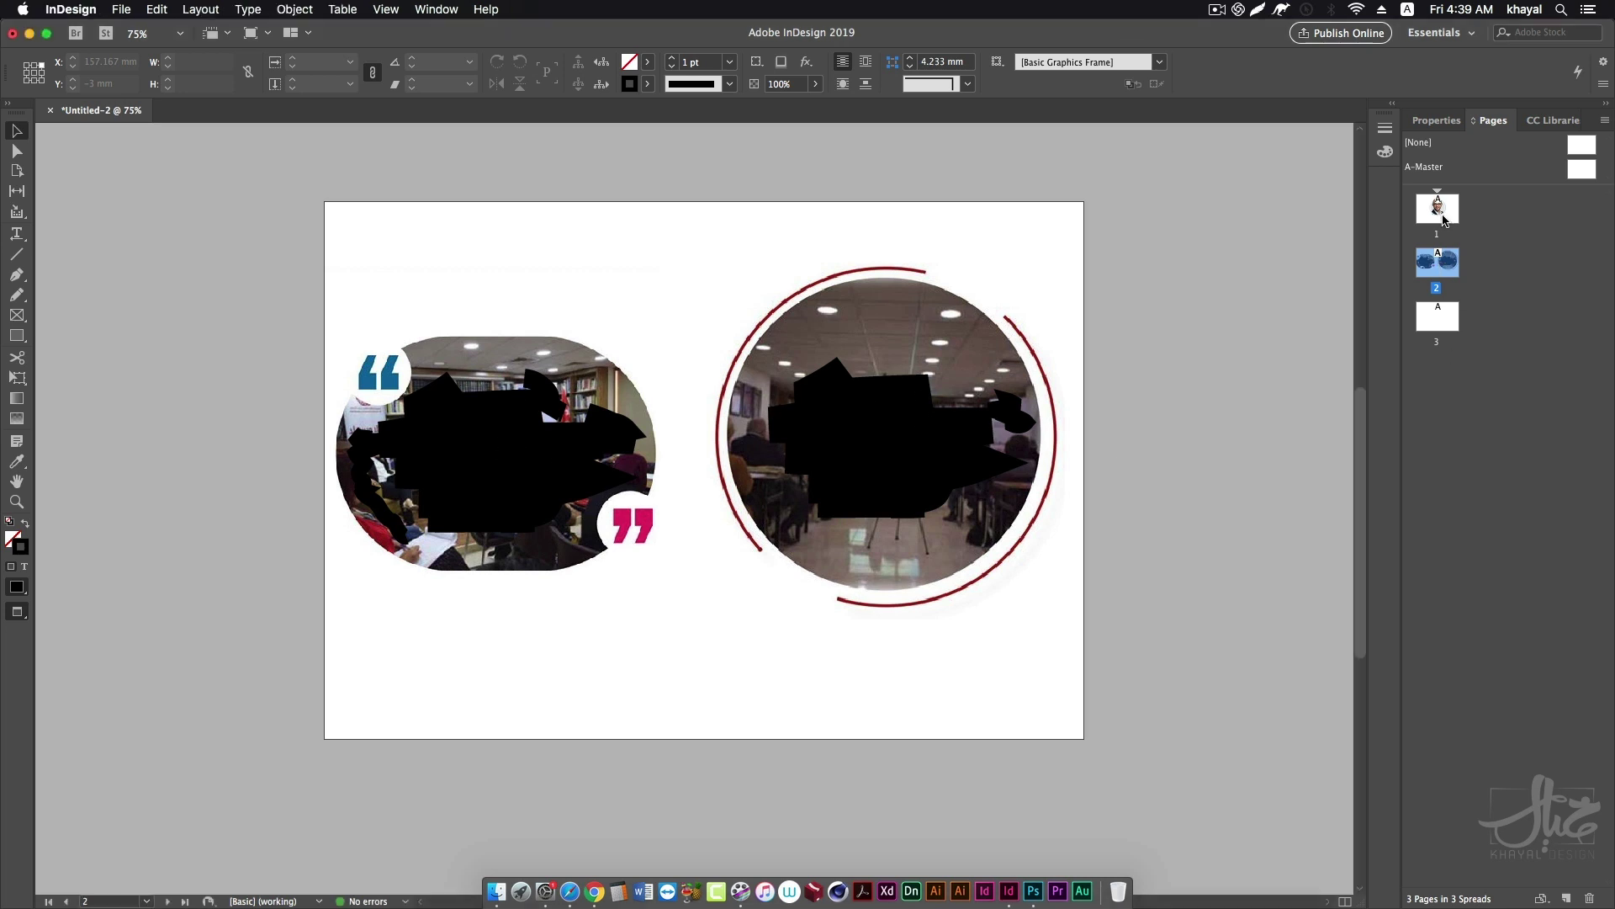
double_click(1444, 220)
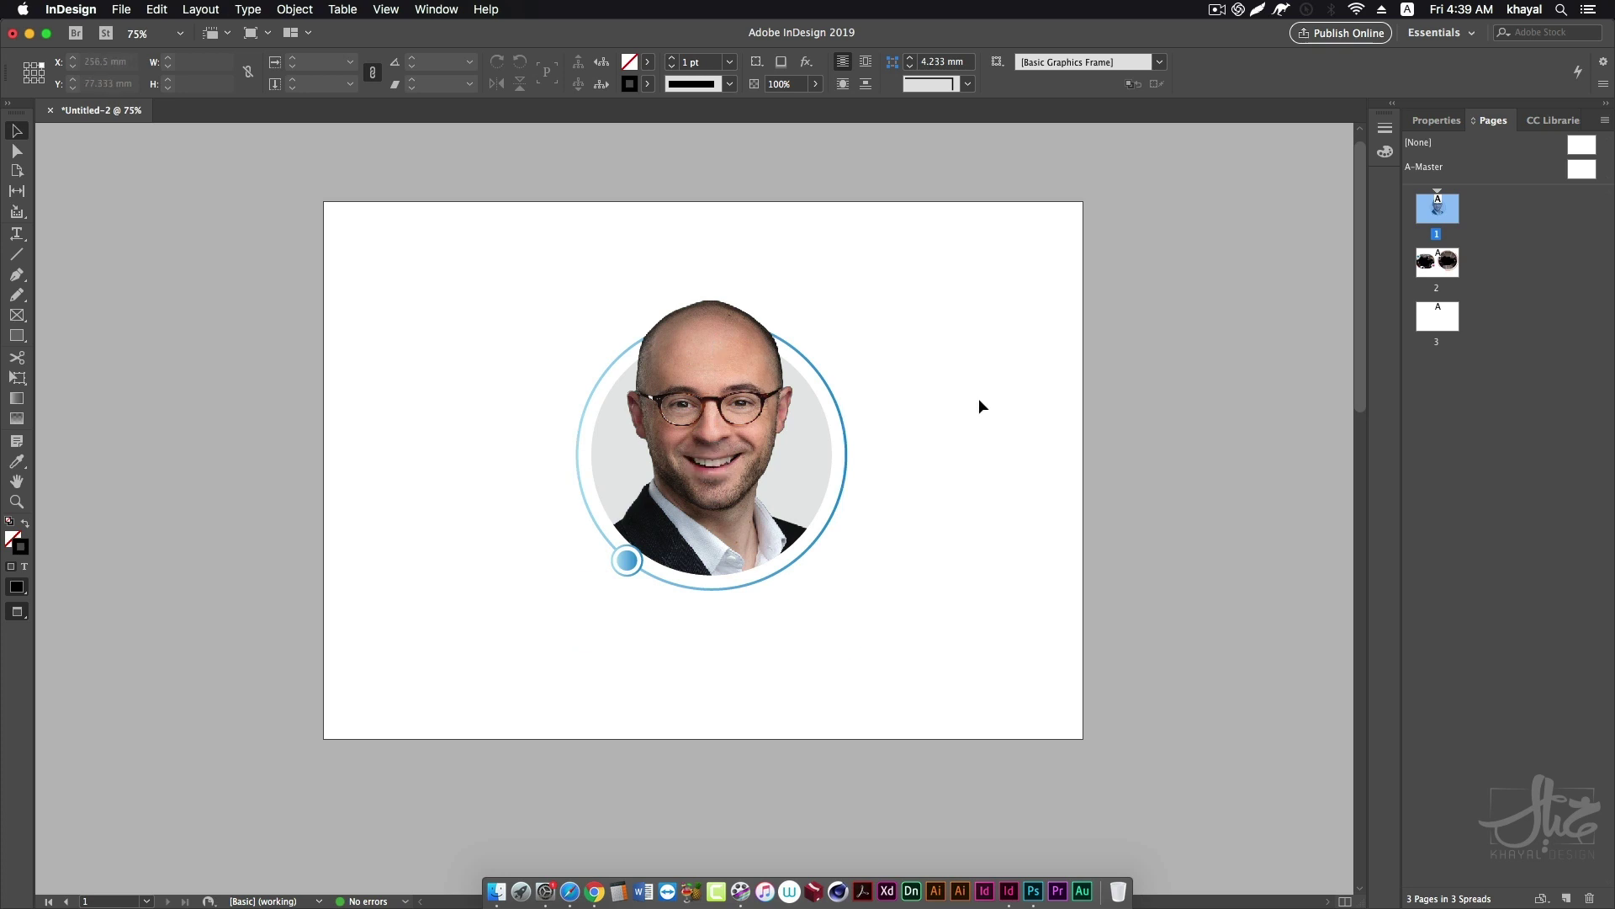
double_click(1434, 271)
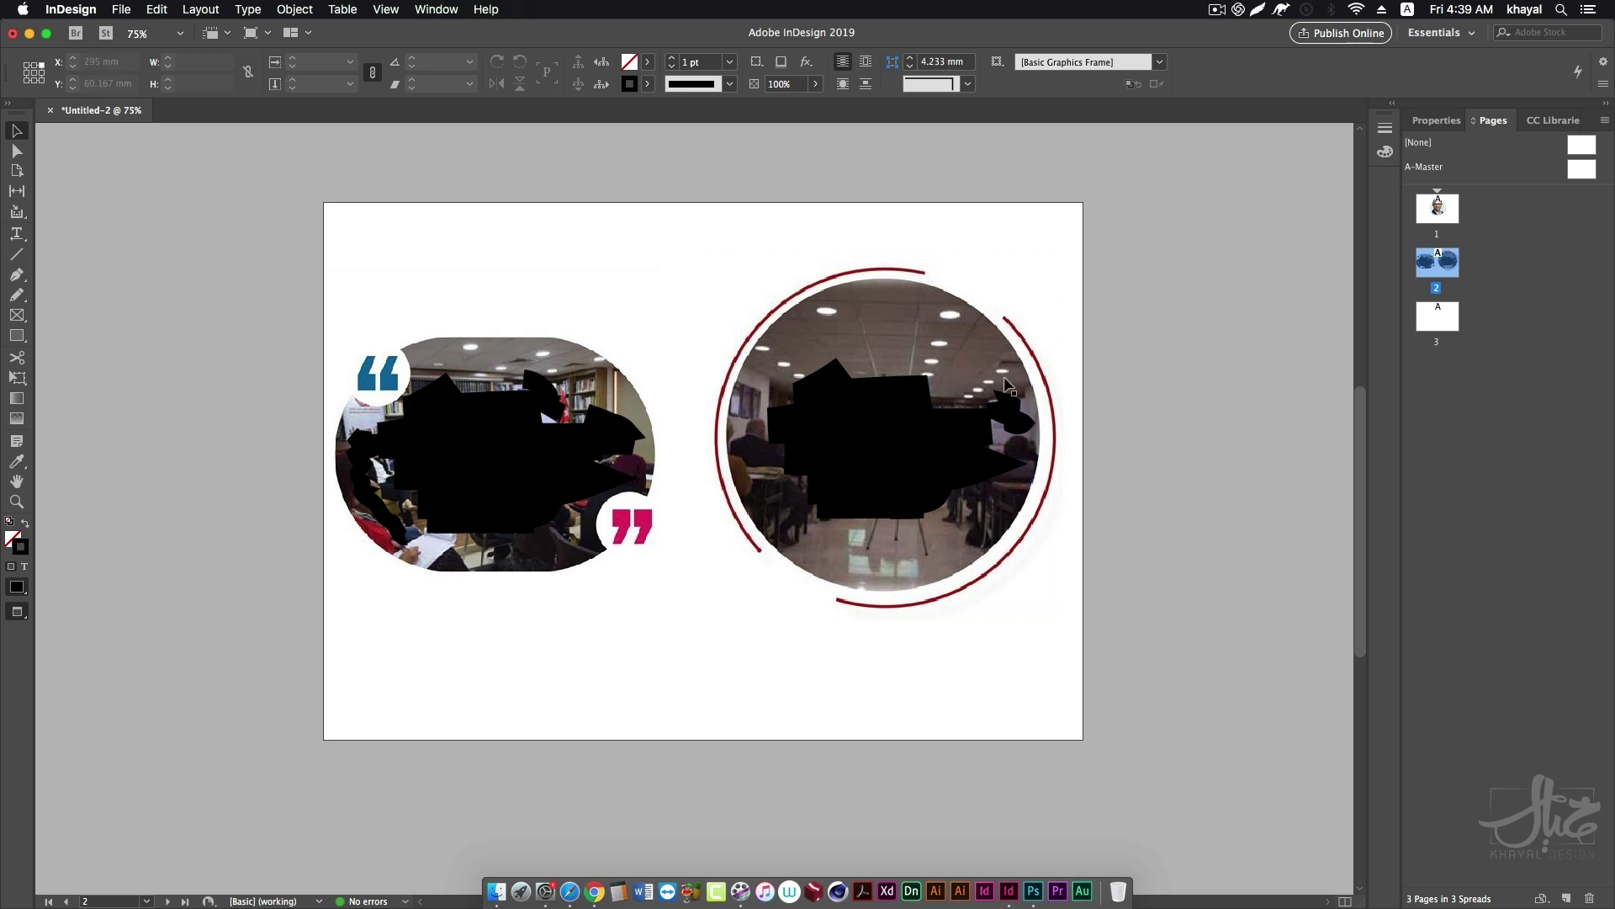
click(538, 402)
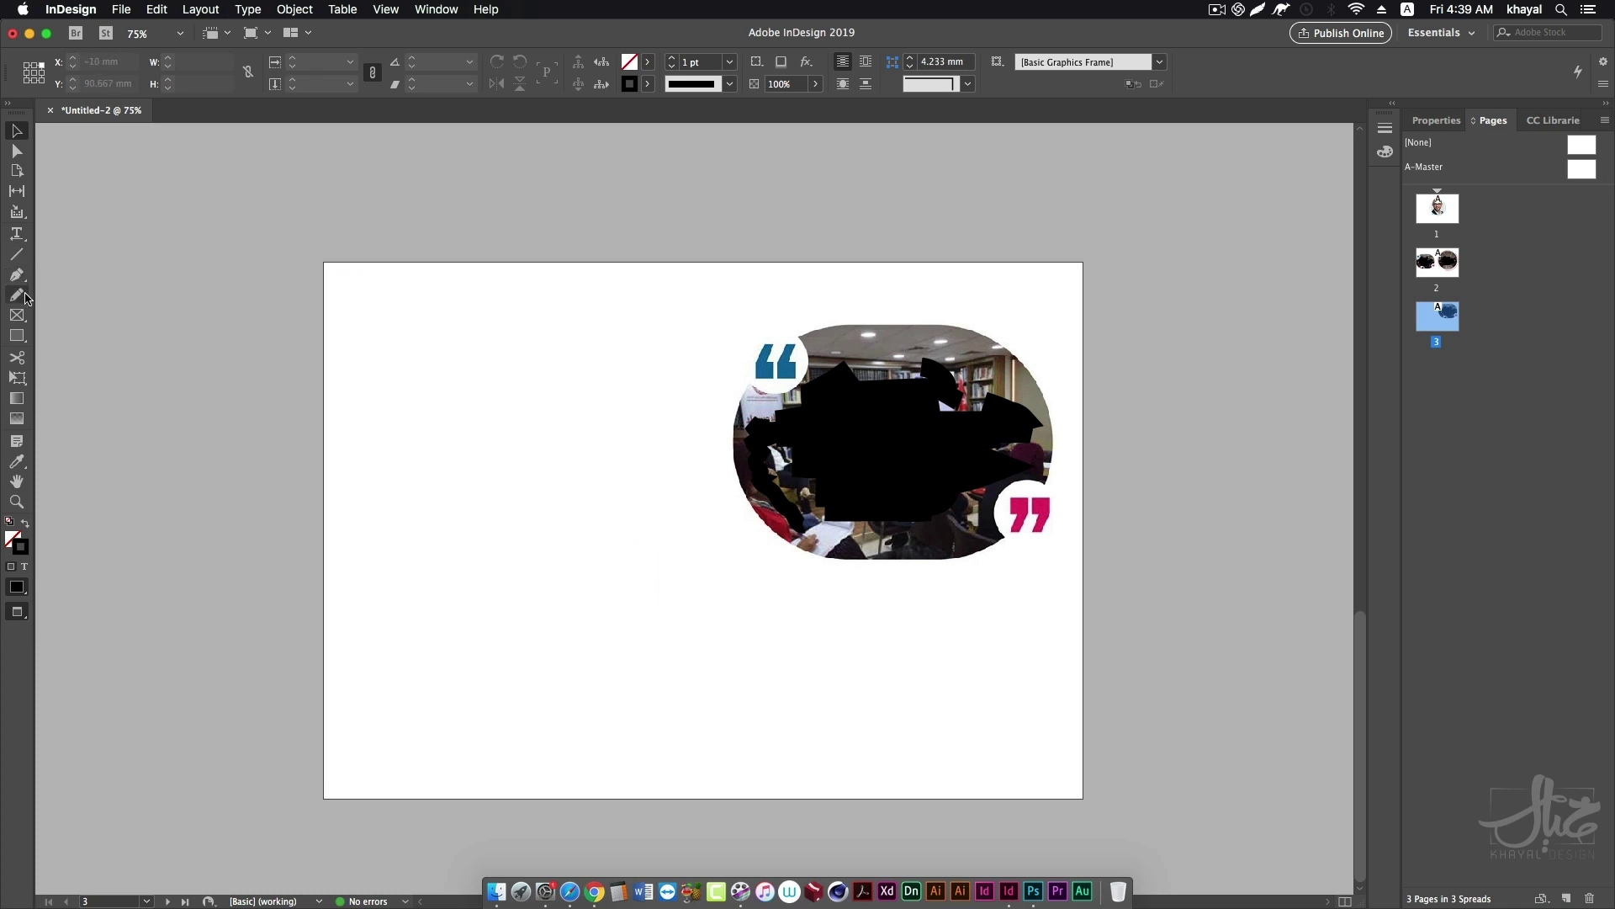
Draw a rectangle about 134 mm wide and 81 mm high in the lower-left area of page 3.
right_click(20, 337)
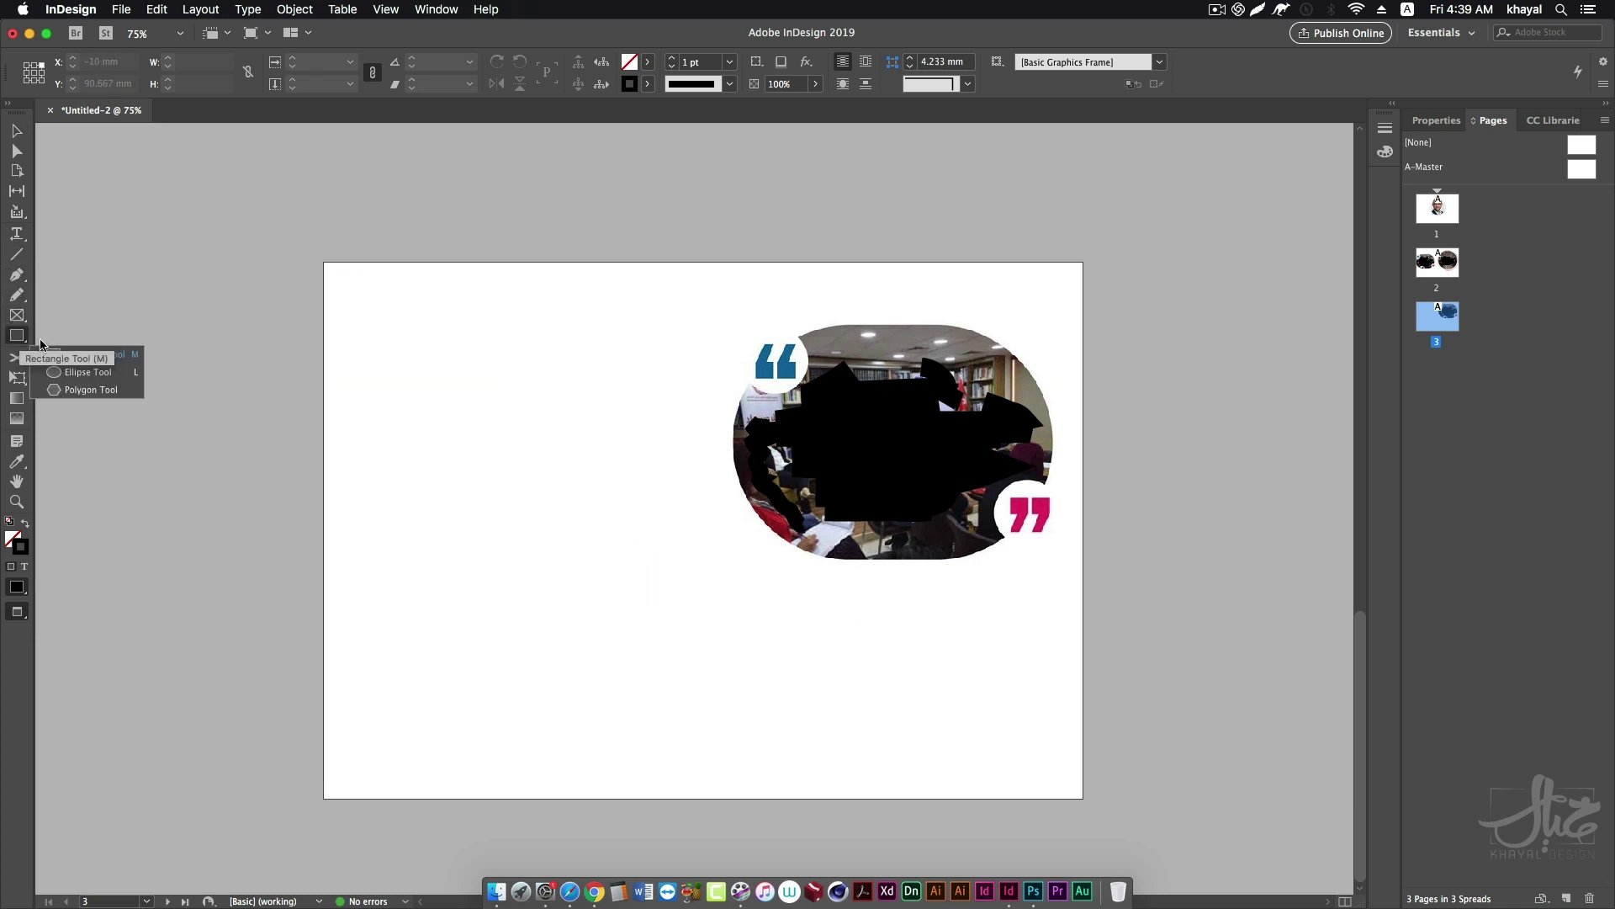
click(69, 354)
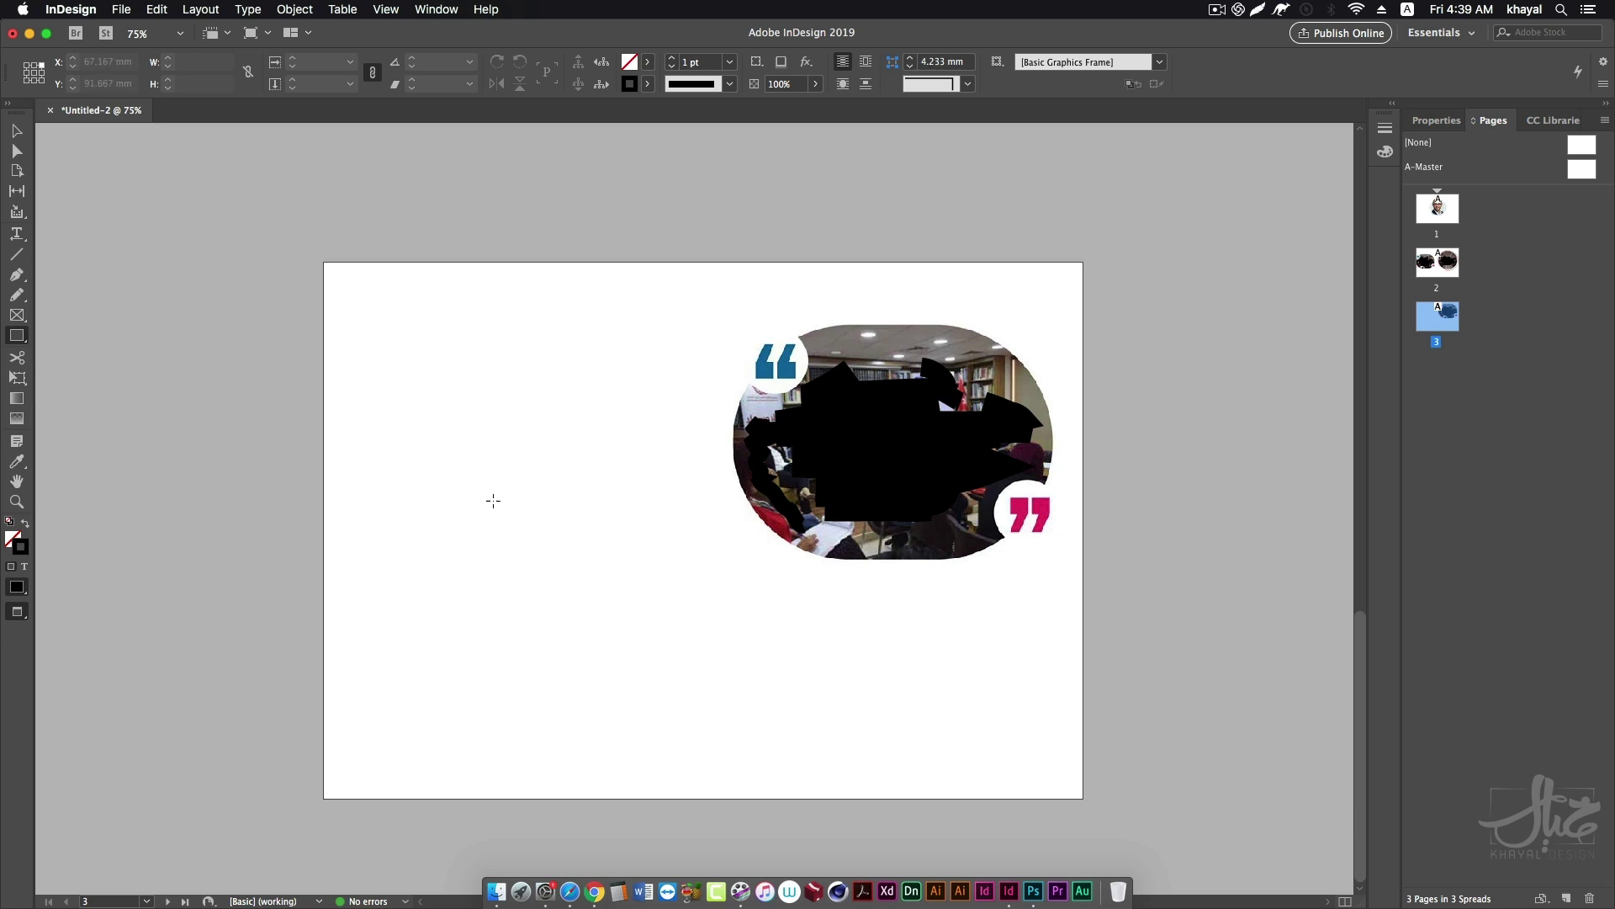
mouse_move(370, 505)
mouse_down()
mouse_move(711, 667)
mouse_move(713, 710)
mouse_up()
Round all four corners of the rectangle to a radius of about 37 mm, and slightly adjust the upper-right corner on its own.
click(17, 131)
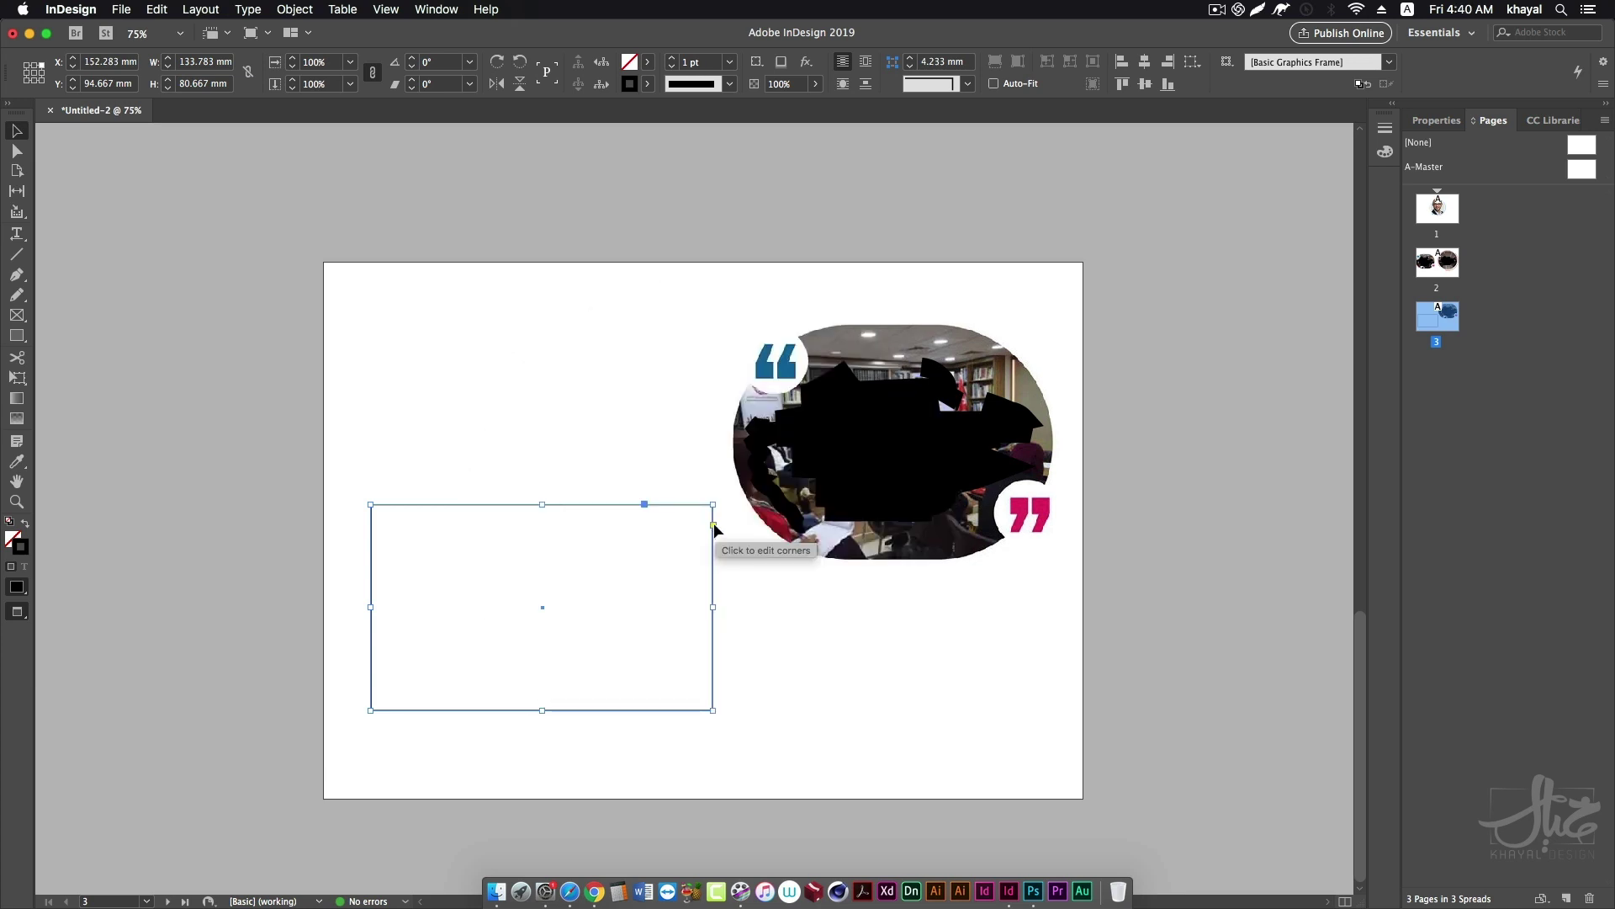
click(714, 524)
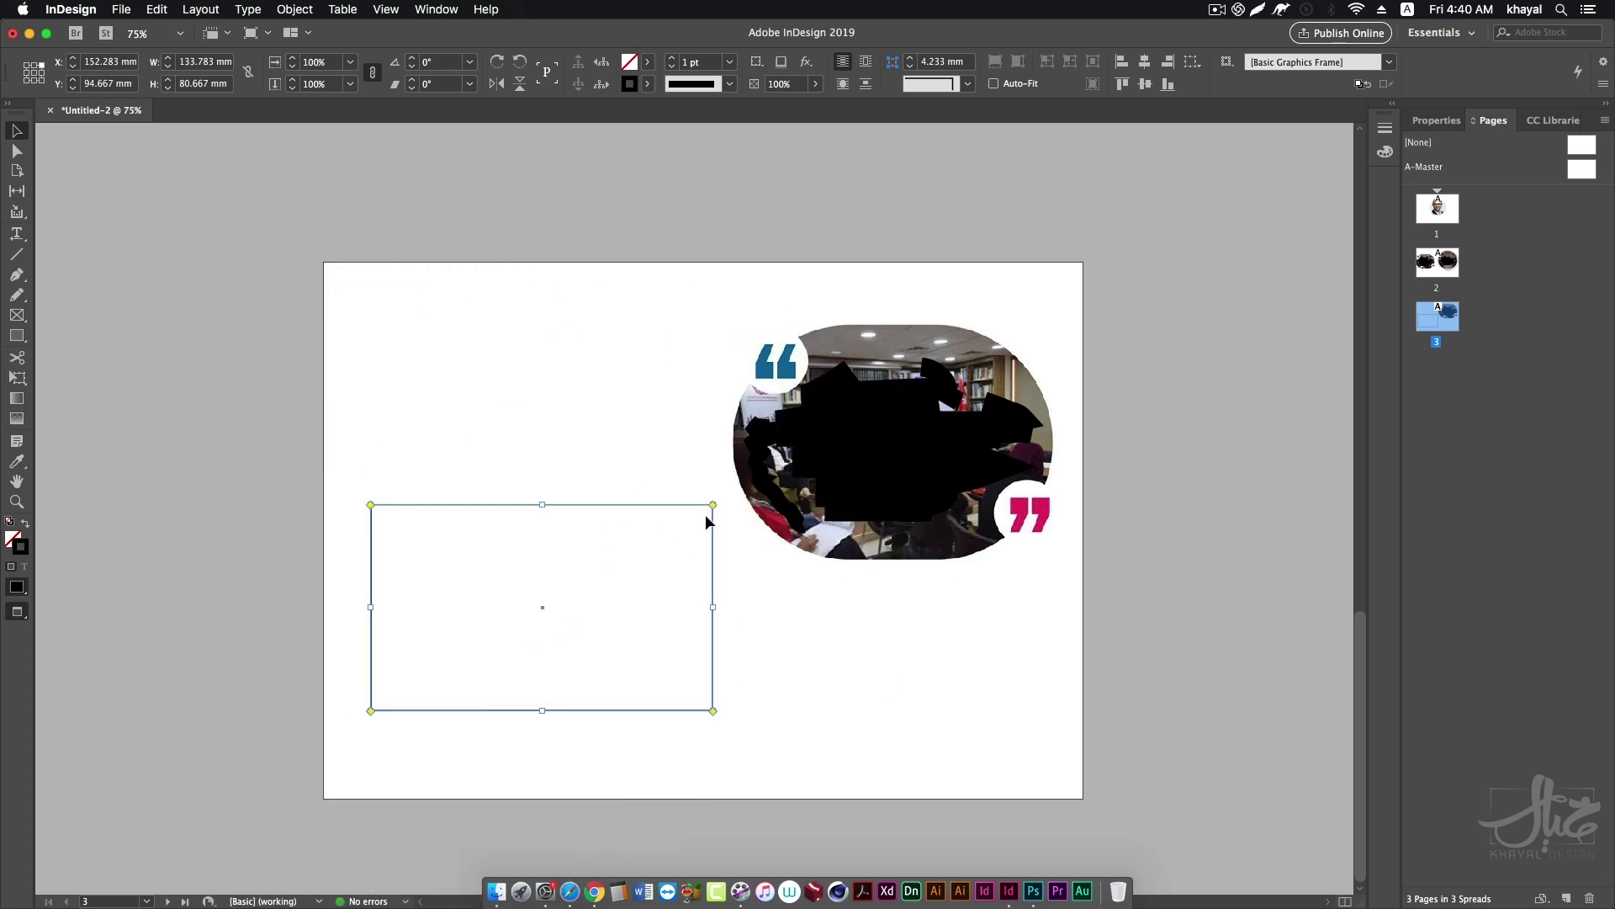
drag(712, 504, 615, 509)
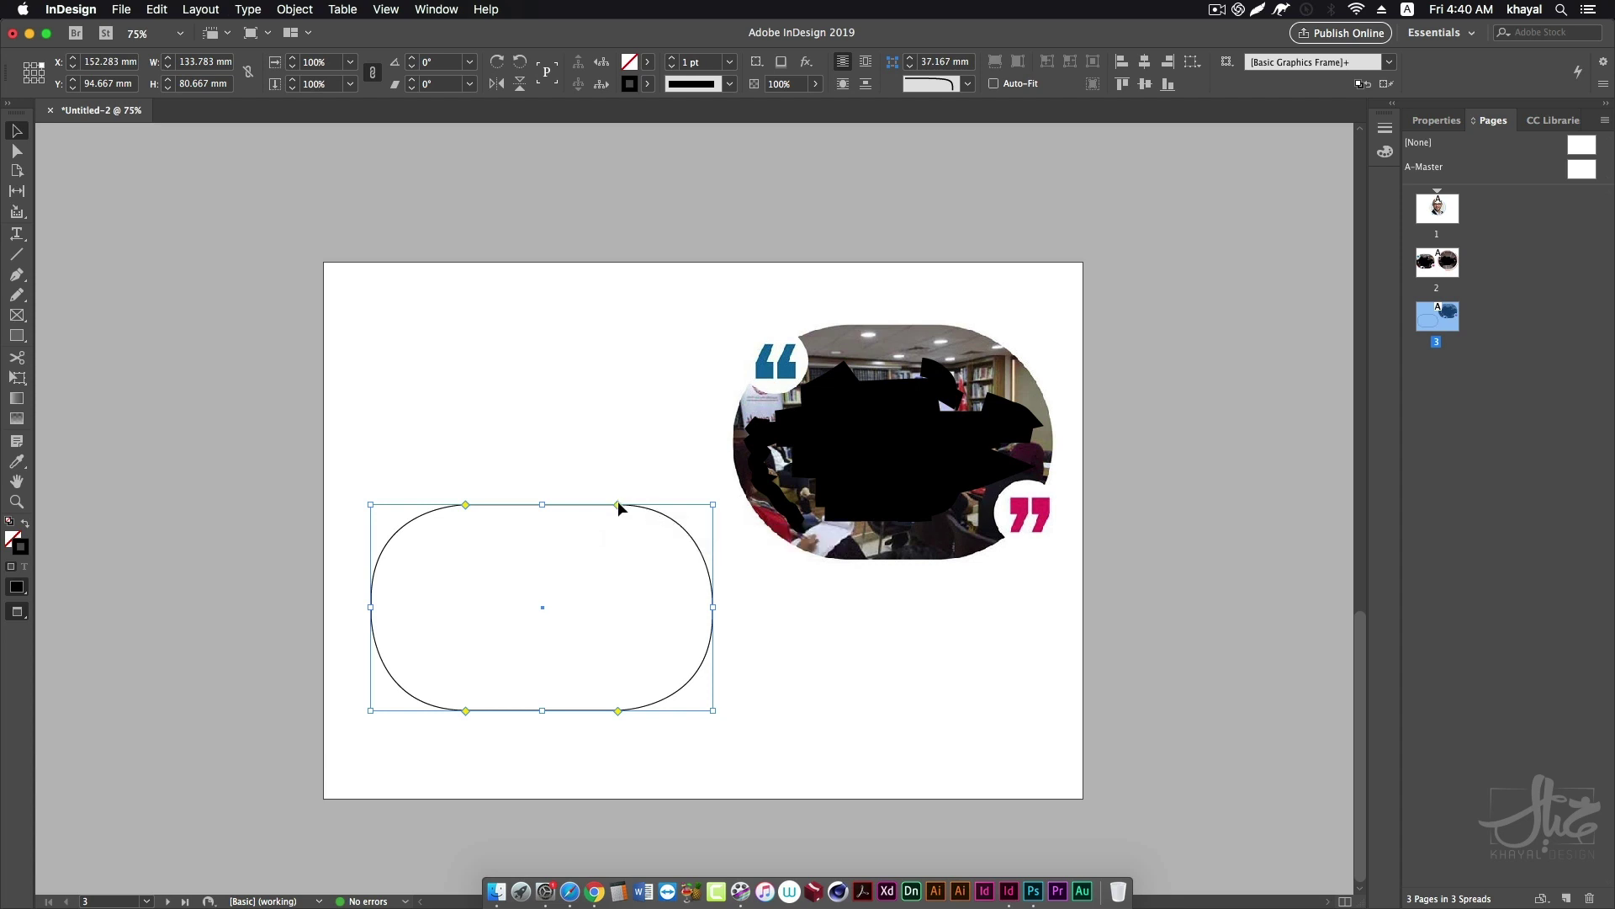
drag(618, 503, 568, 512)
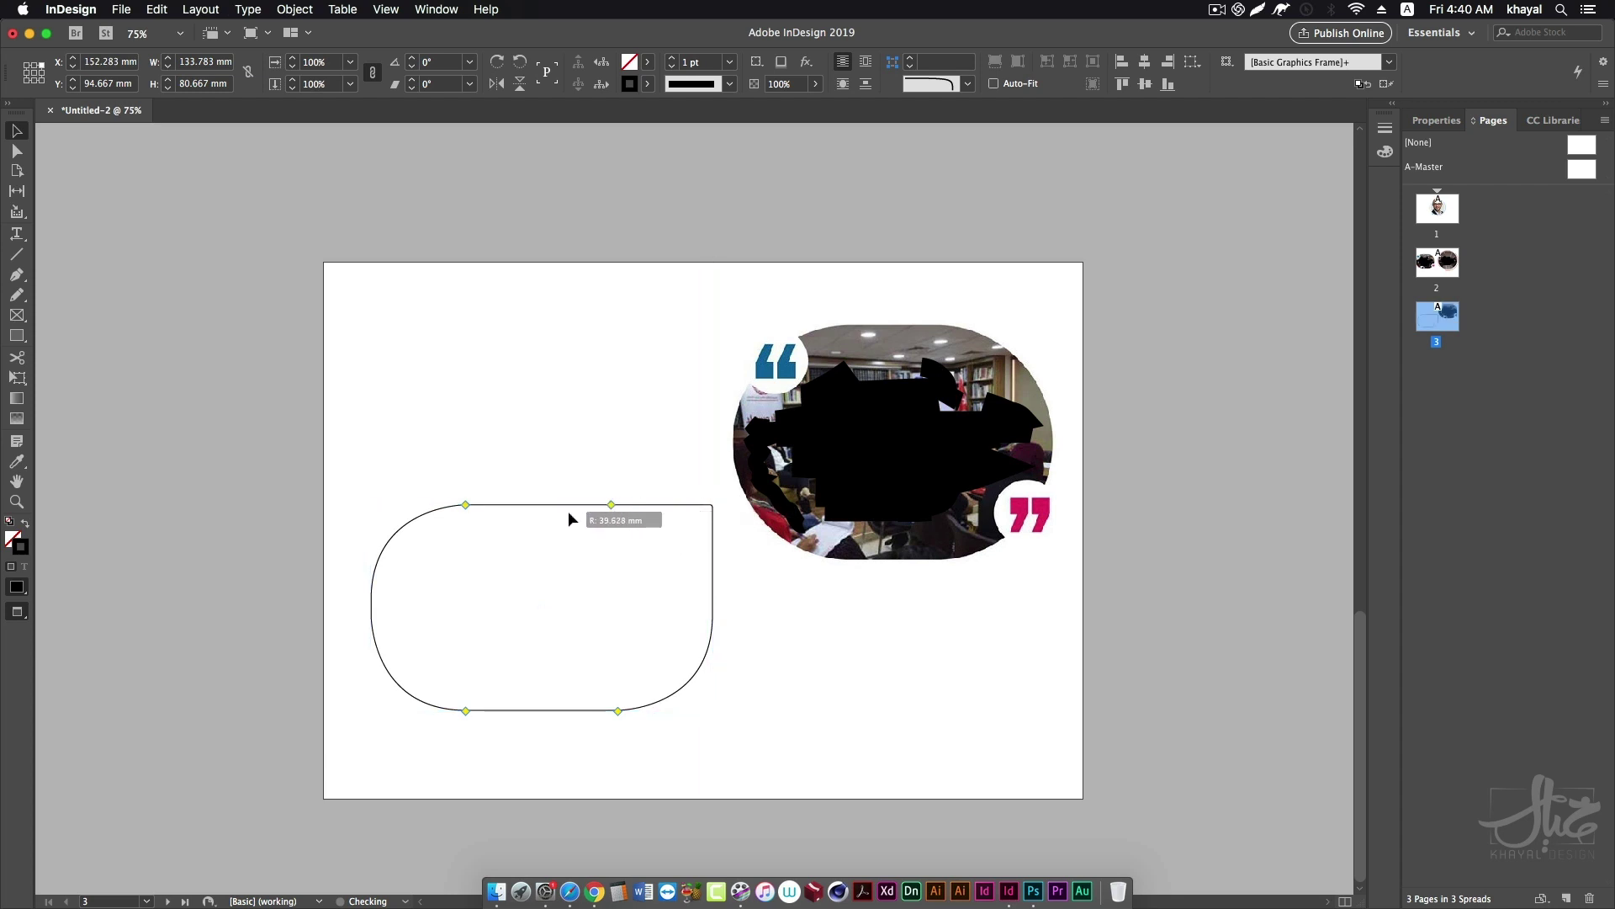
click(559, 436)
Swap the fill and stroke of the rounded rectangle so it is solid black without an outline.
click(623, 599)
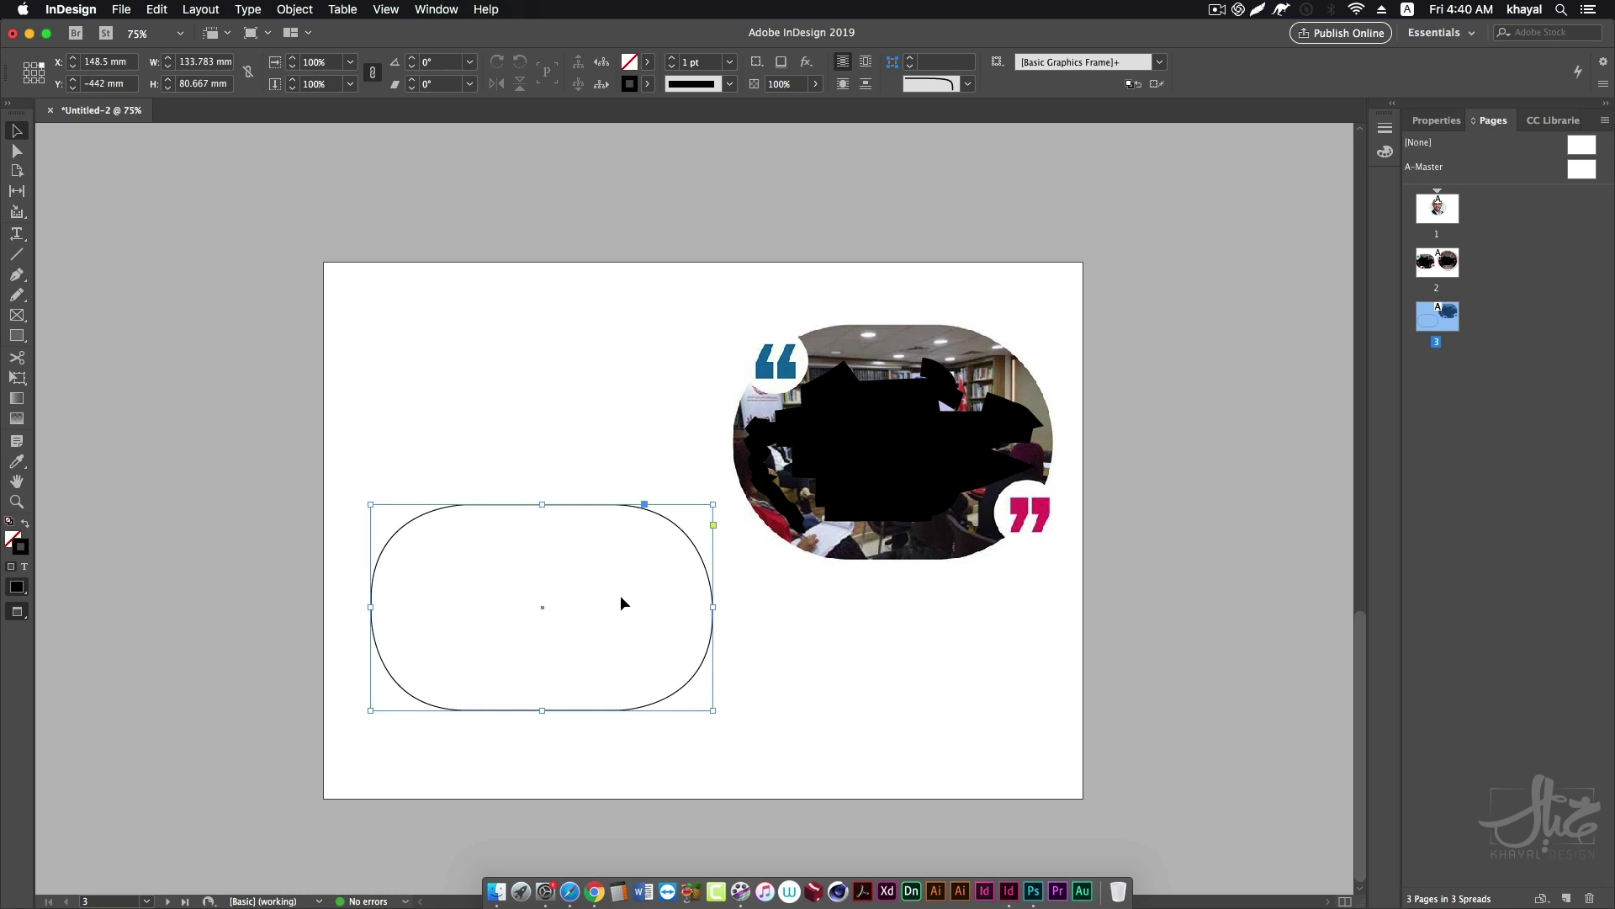
click(25, 522)
click(404, 457)
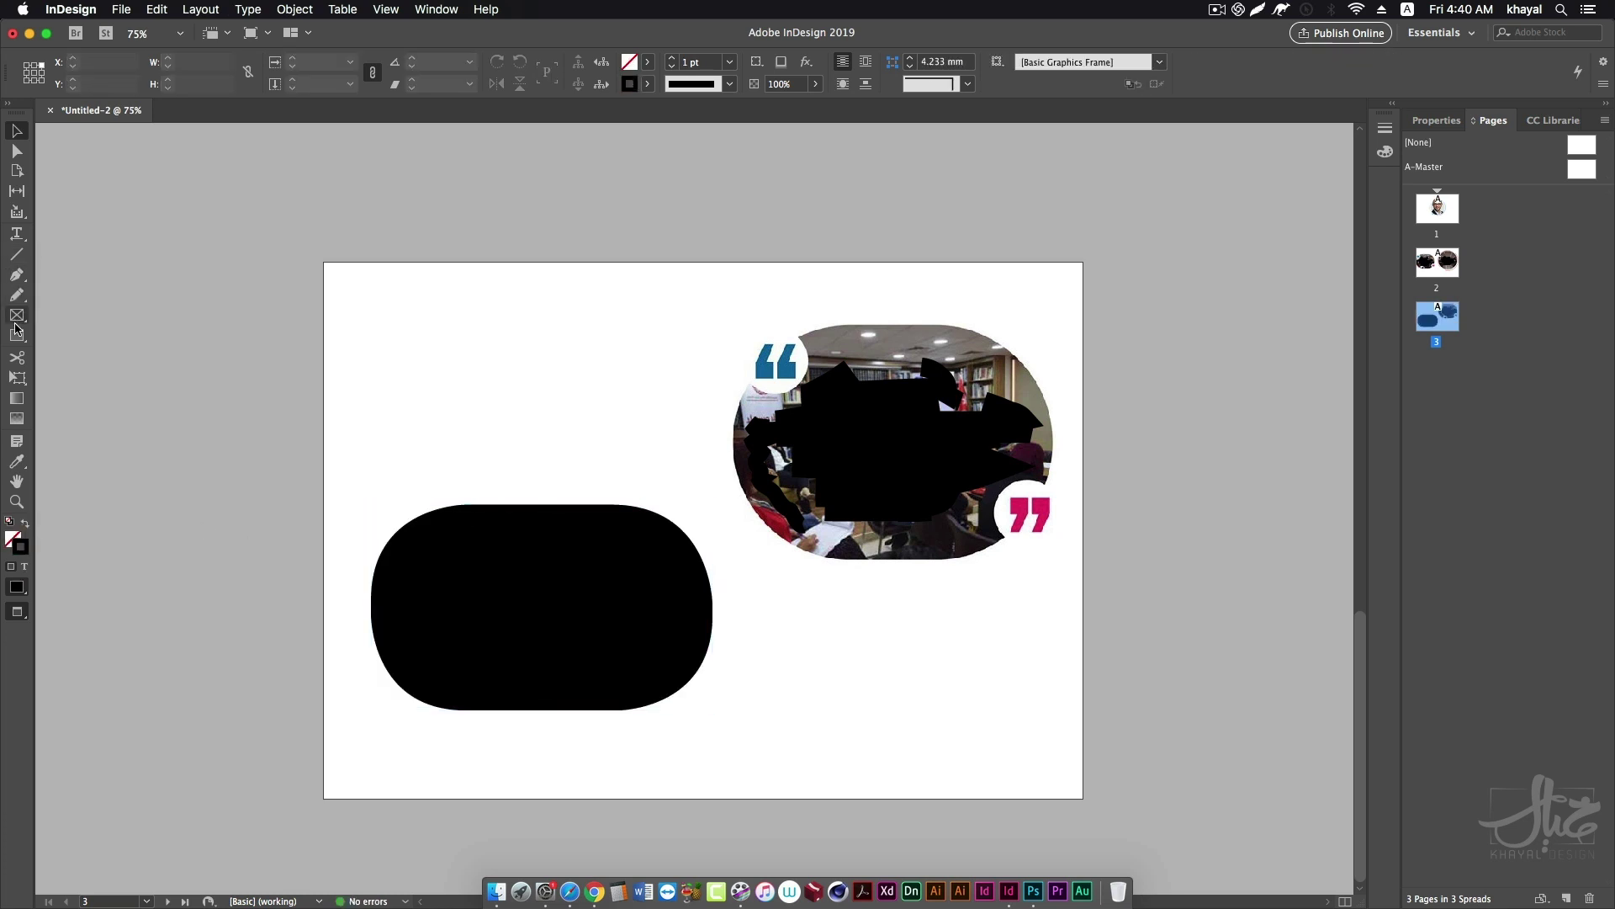
Draw a circle about 24 mm across over the black shape's upper-left corner and fill it with [Paper].
click(17, 335)
click(68, 371)
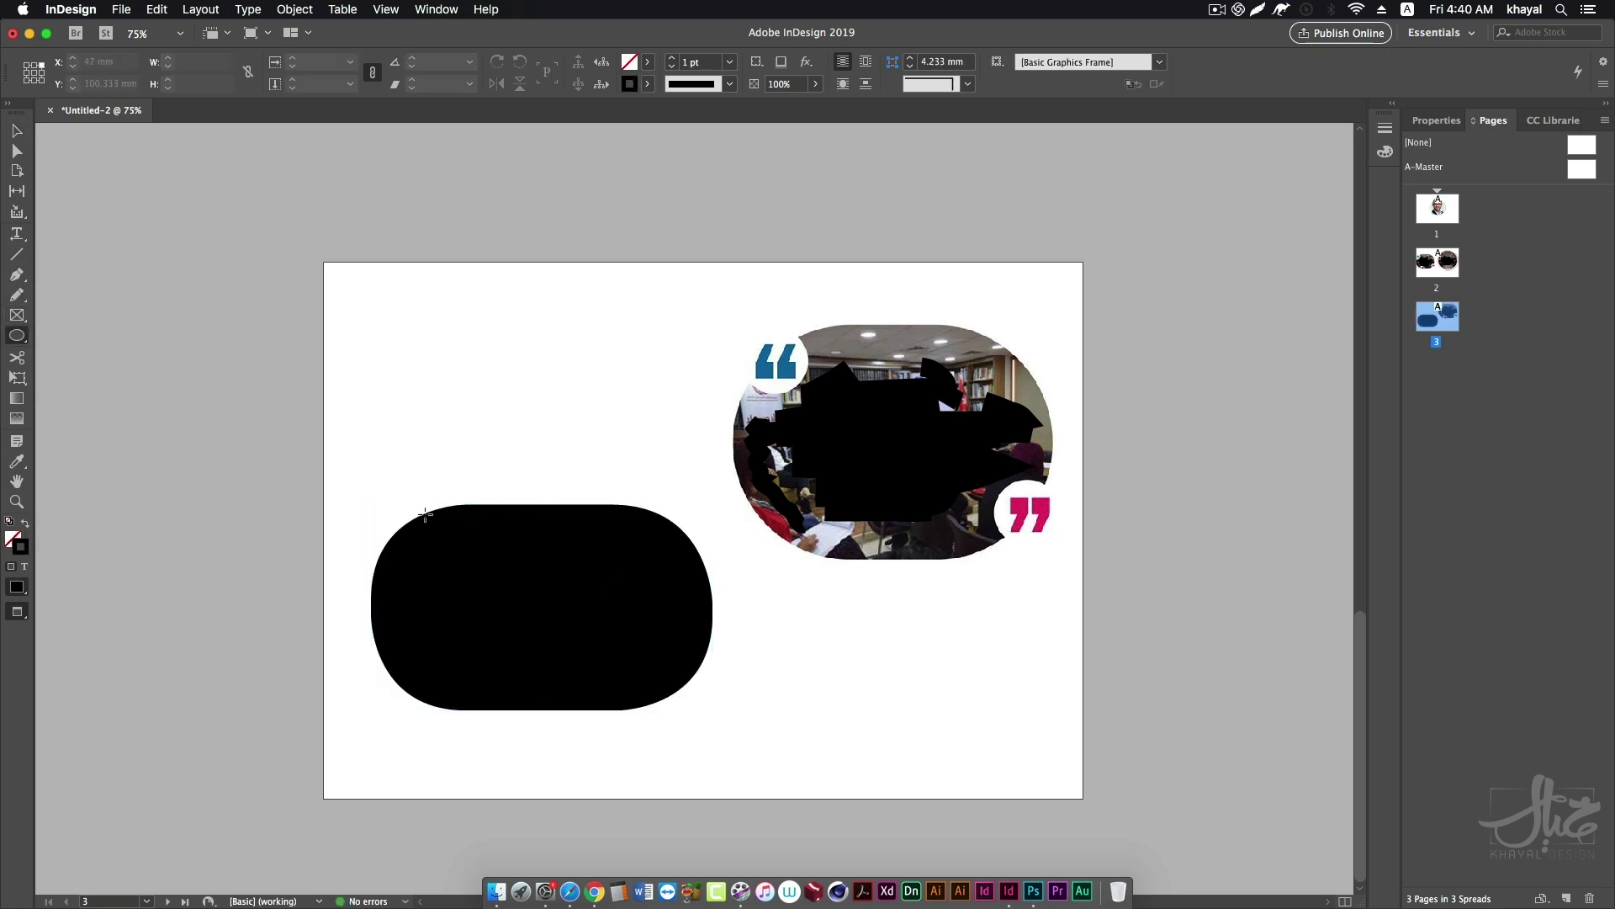
drag(385, 505, 448, 567)
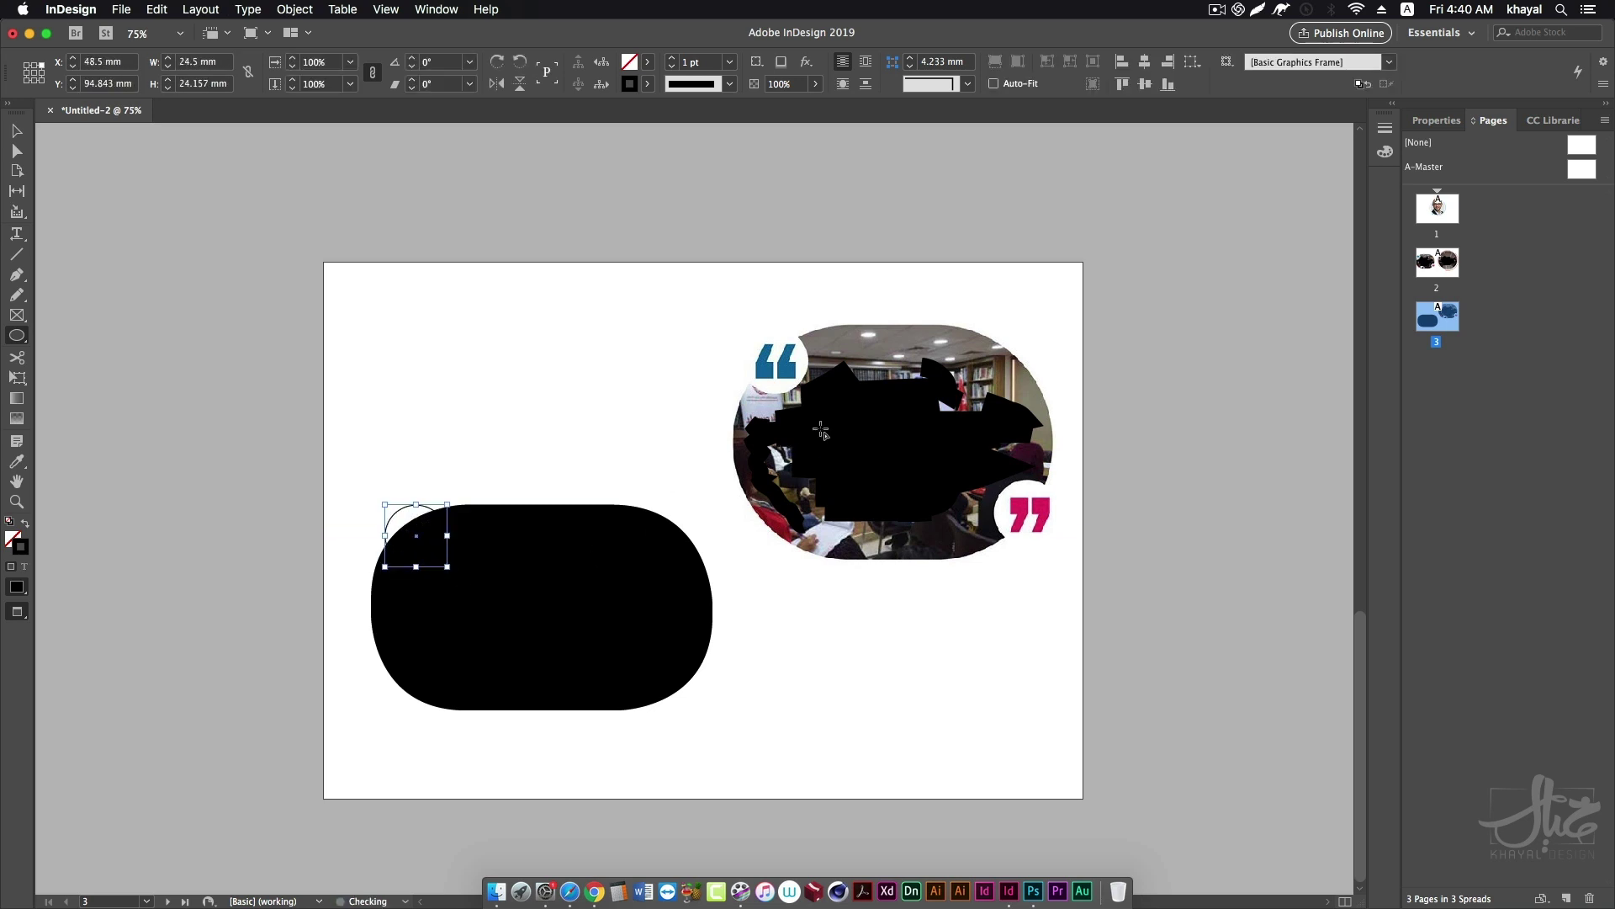
click(647, 62)
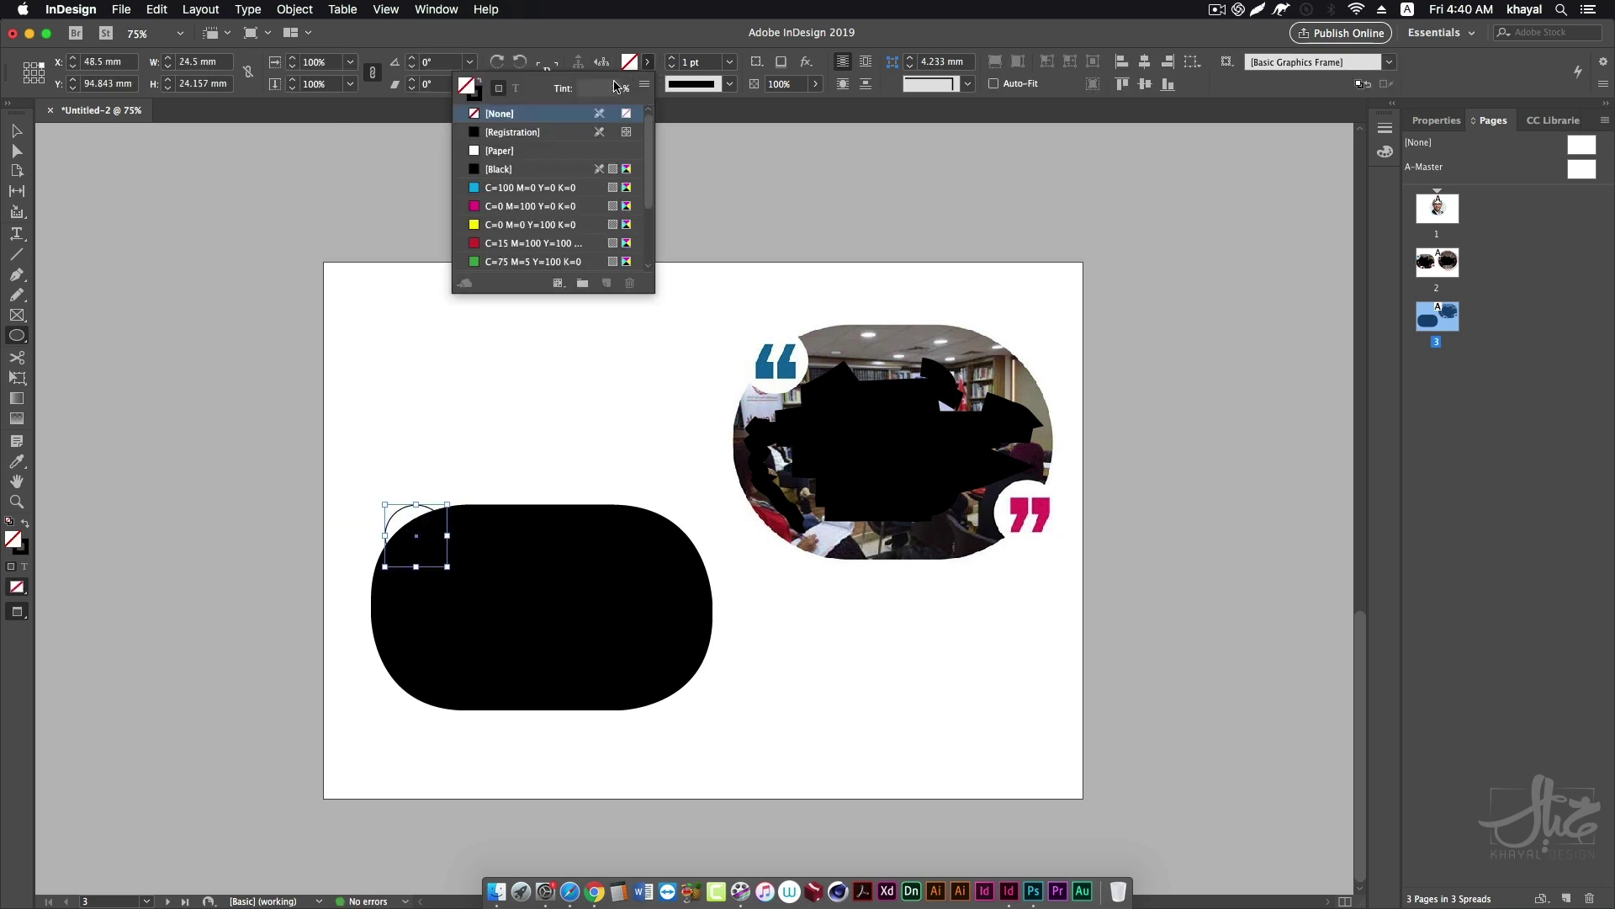
click(500, 151)
click(454, 491)
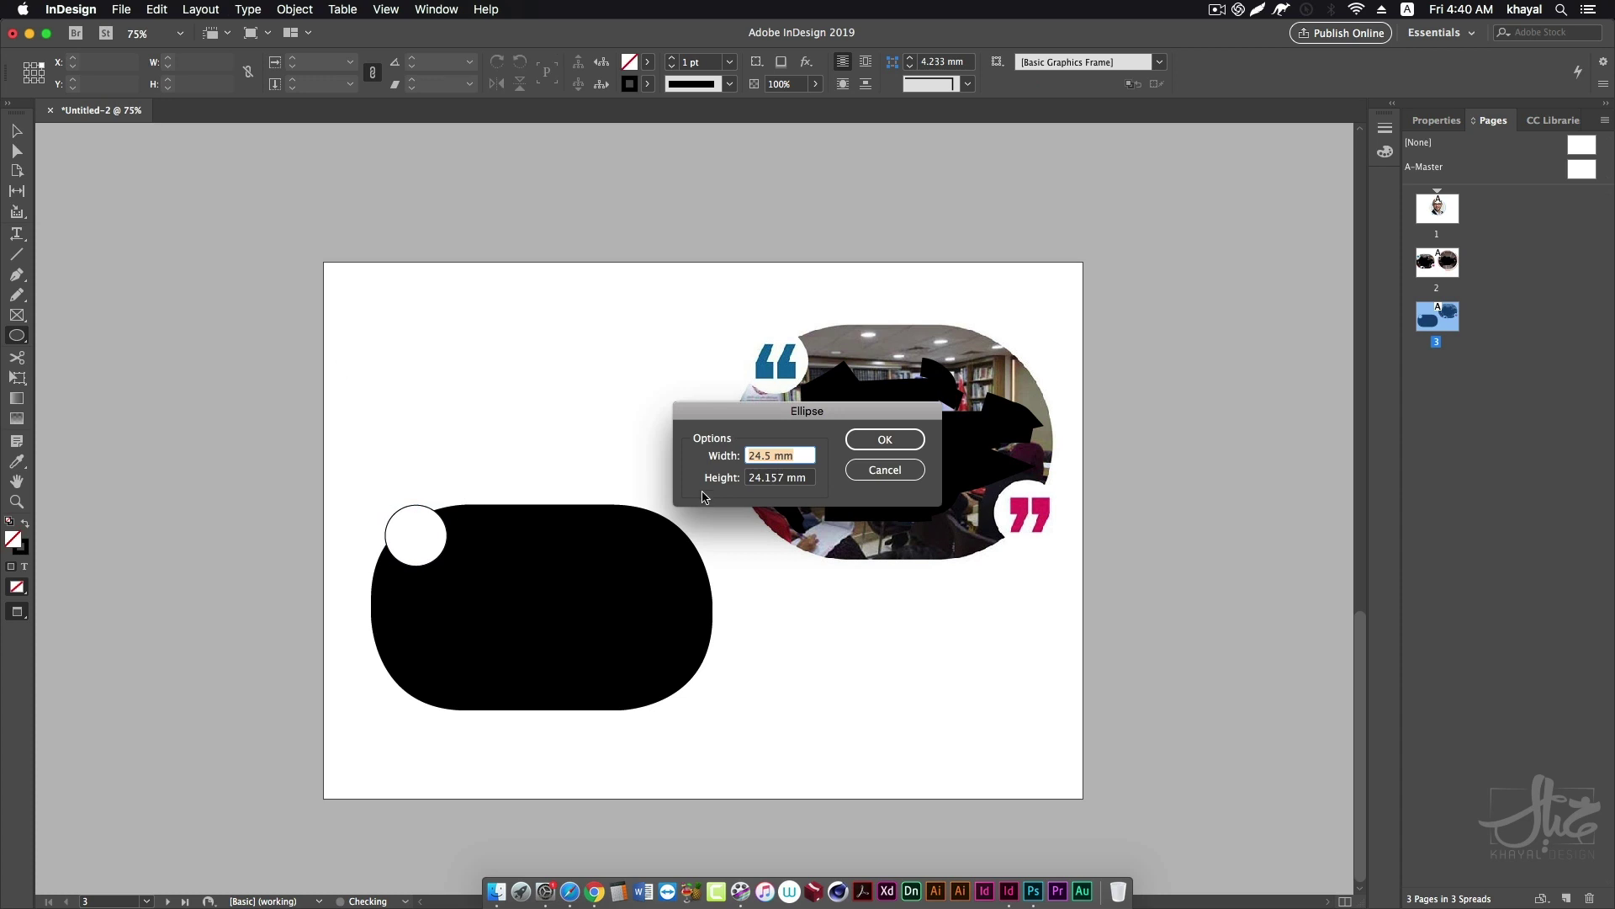
click(883, 469)
Duplicate the white circle onto the black shape's lower-right corner.
key(v)
drag(433, 555, 685, 700)
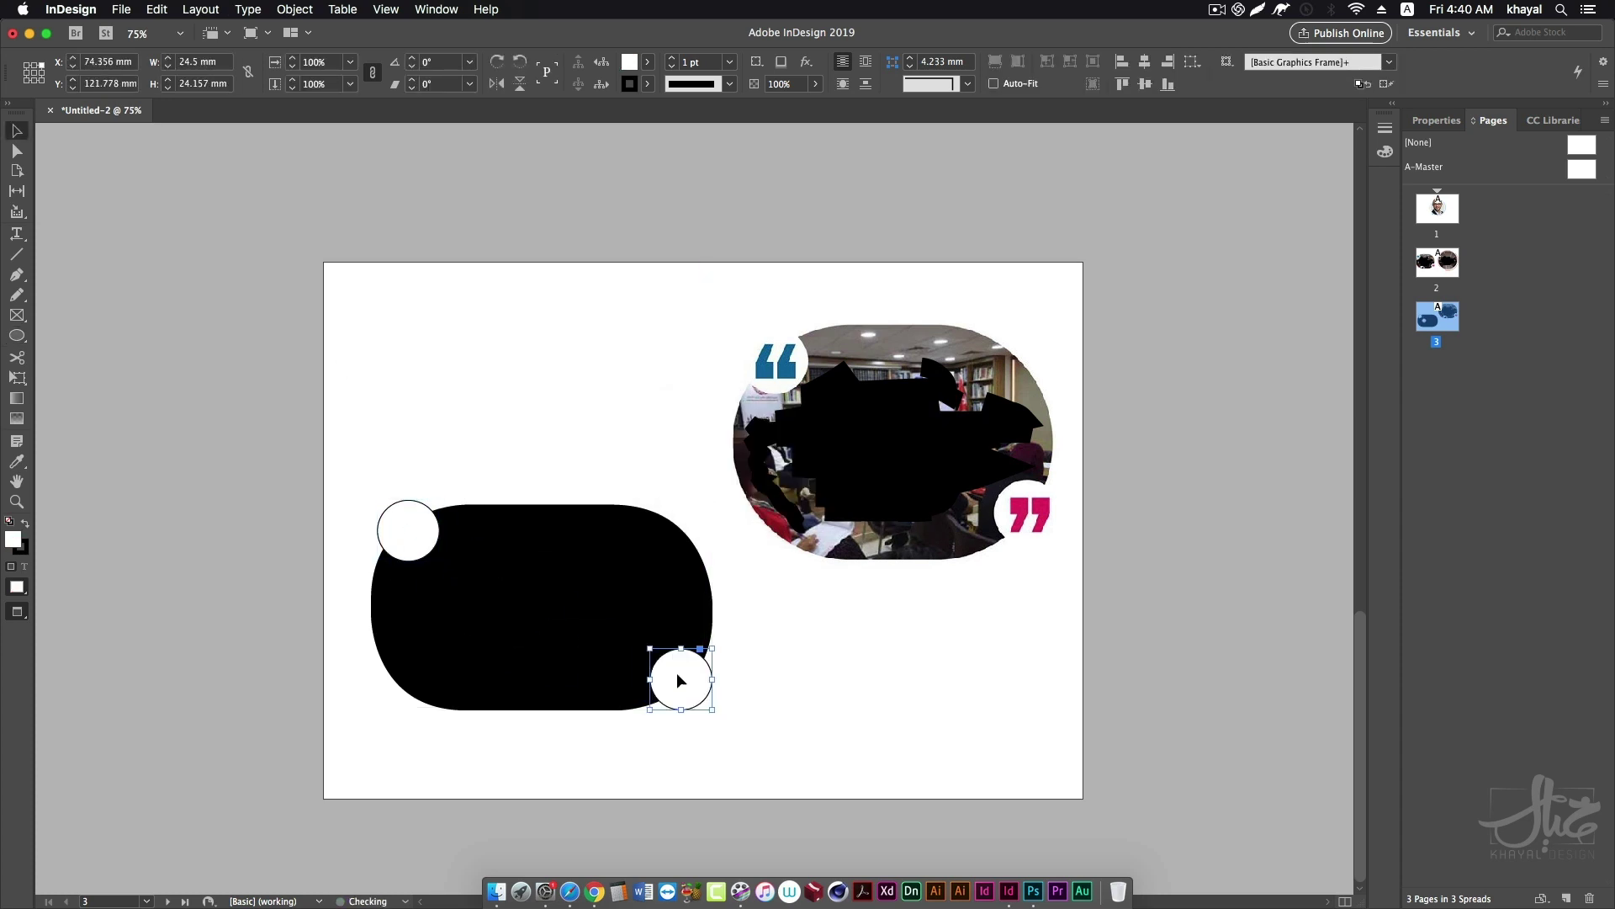
click(544, 429)
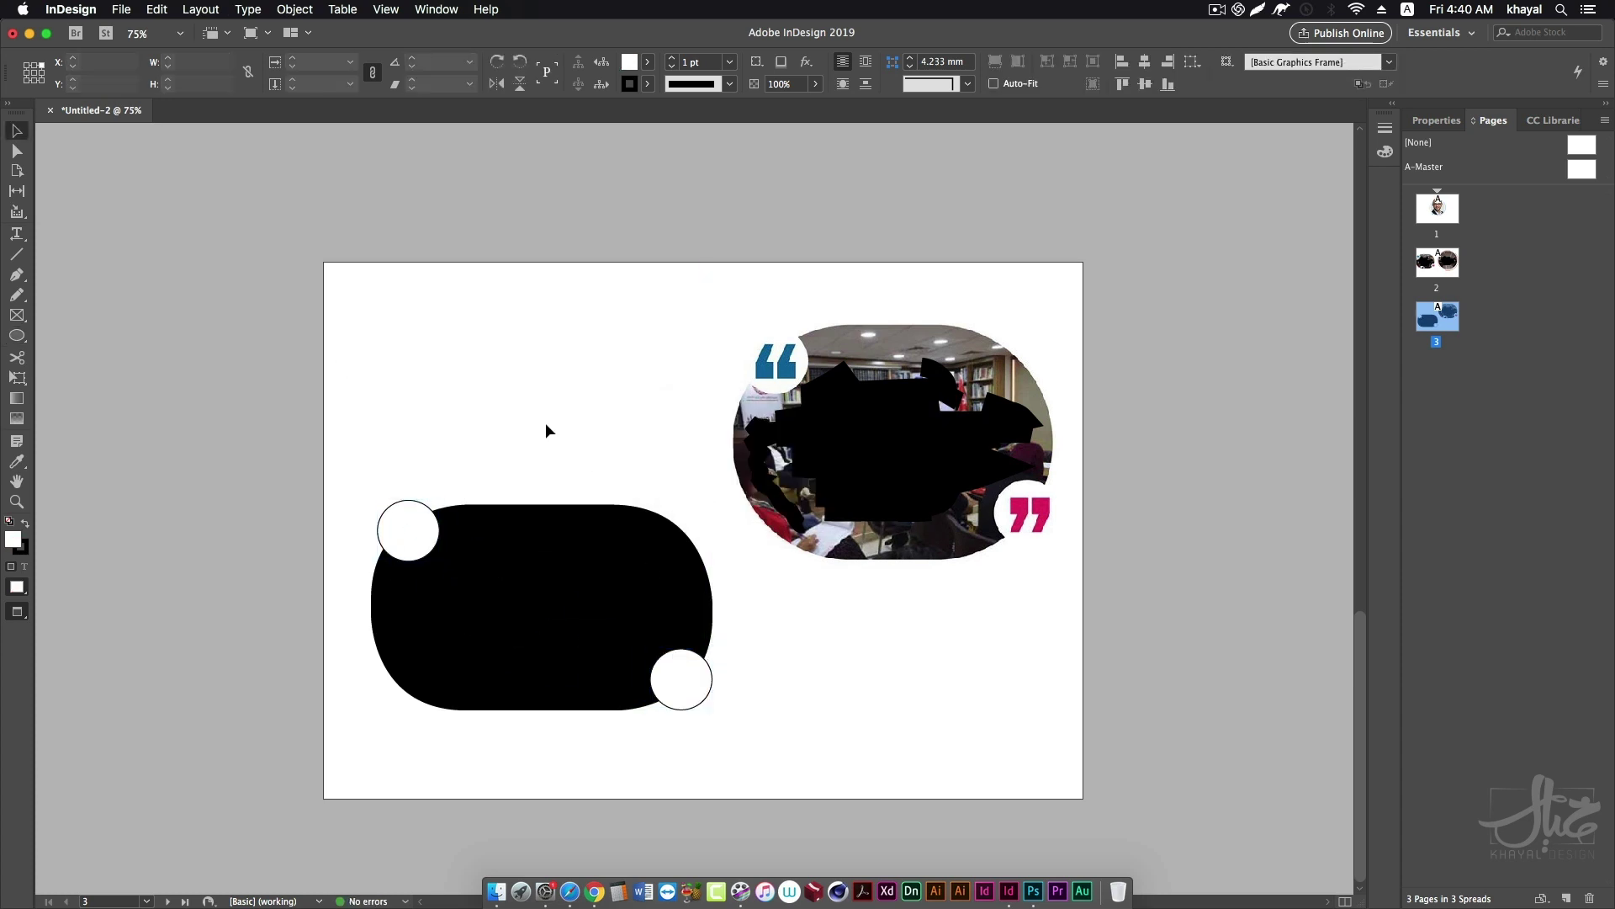
Set the stroke of both white circles to [None].
click(680, 673)
shift+click(412, 532)
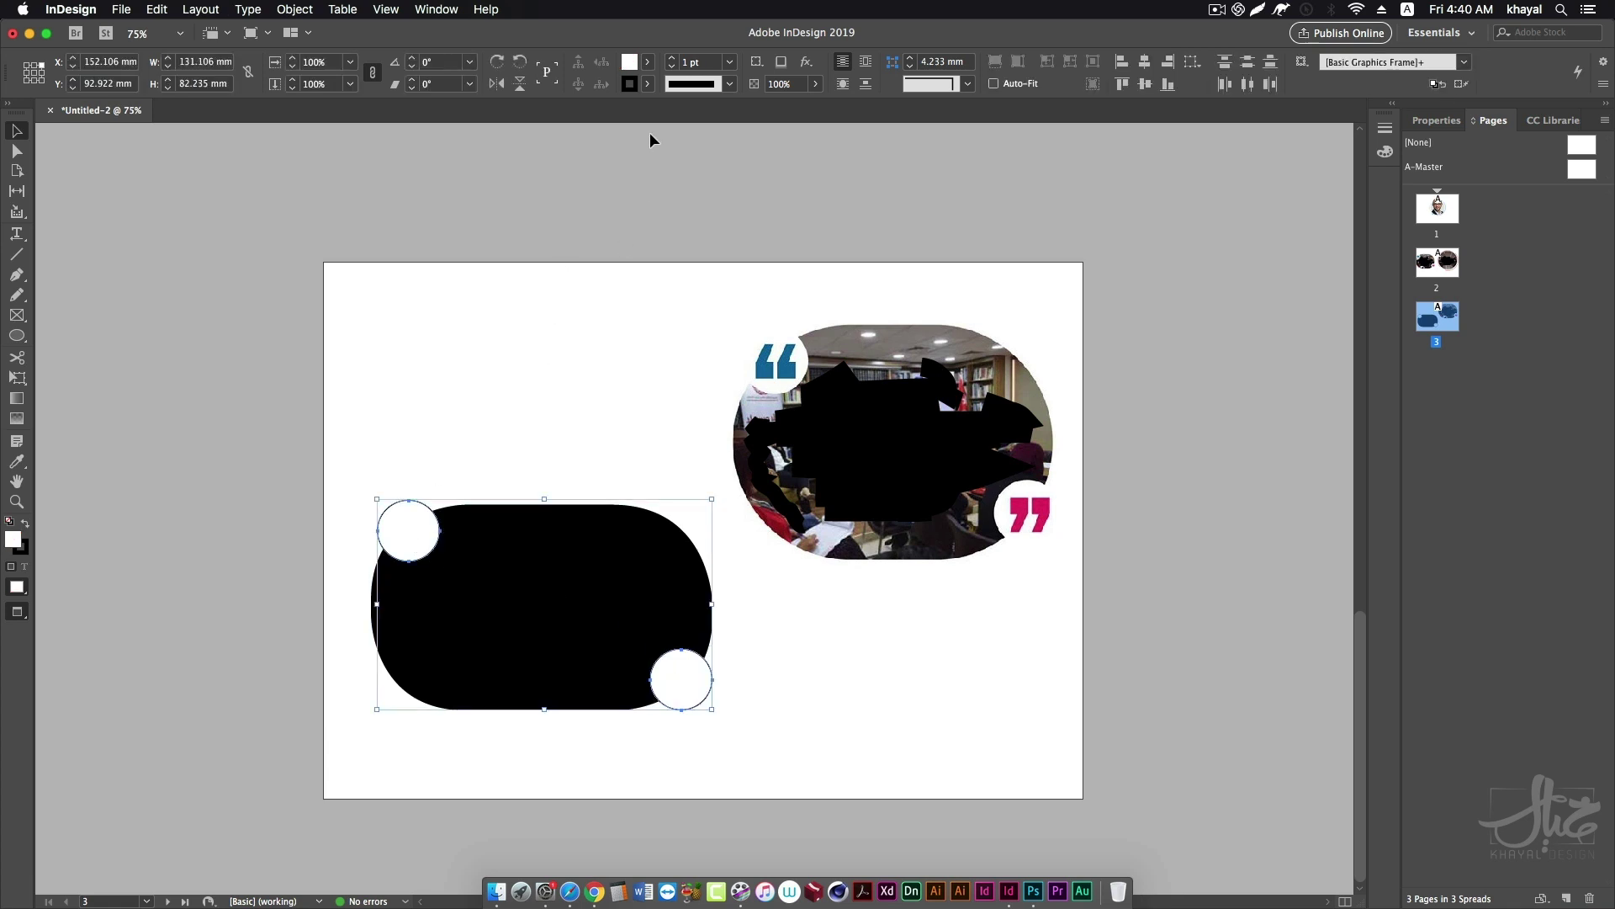
click(648, 84)
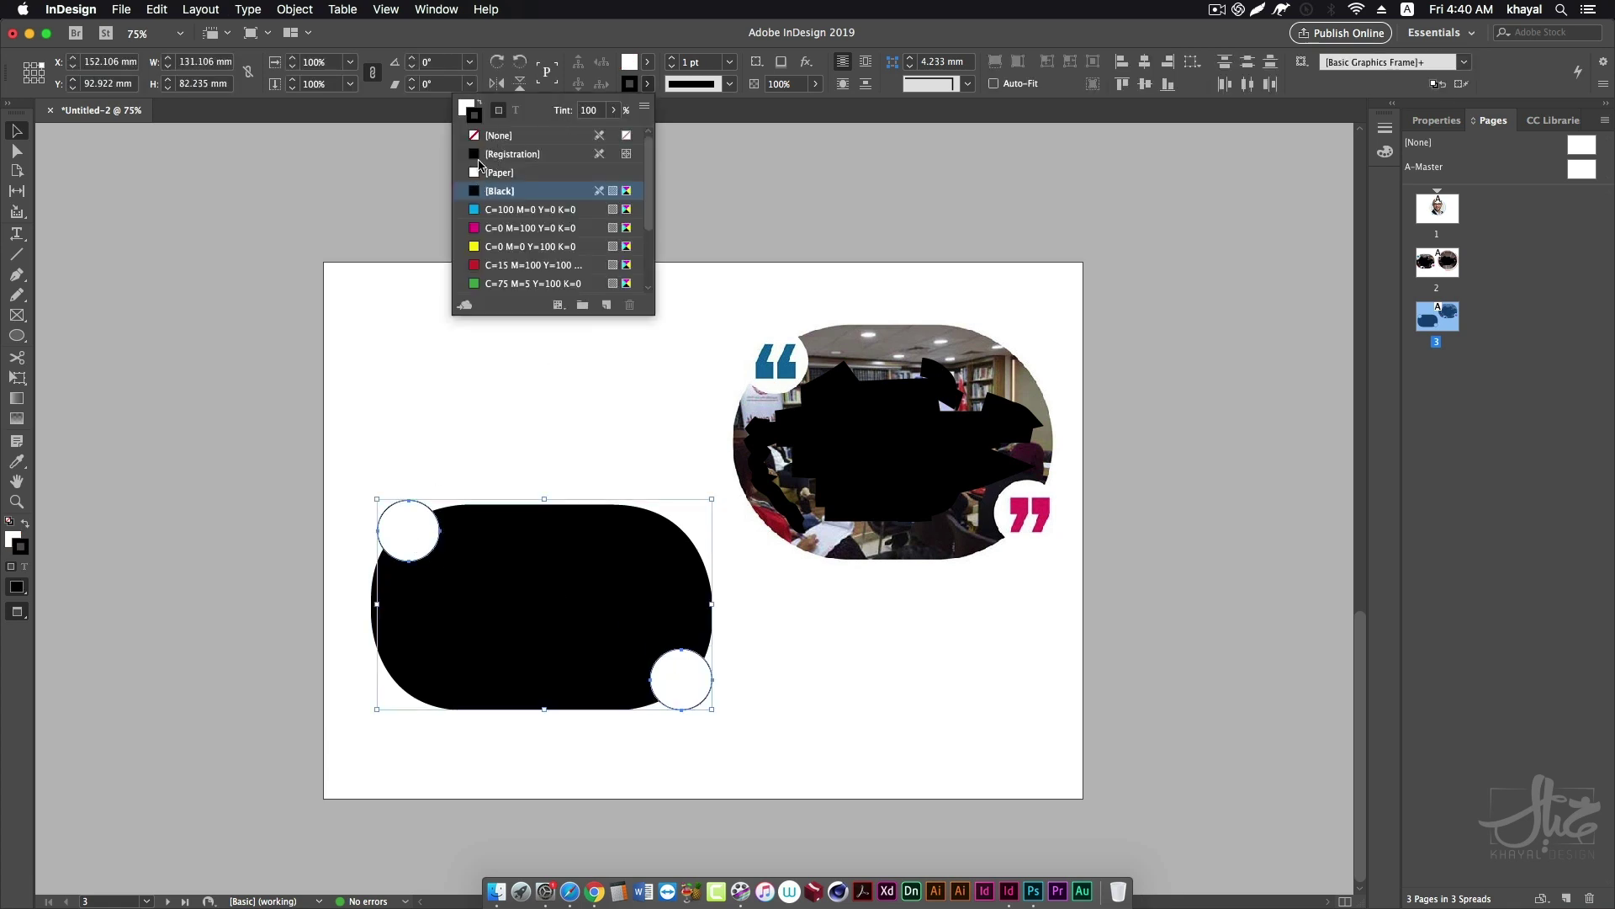
click(495, 135)
click(826, 804)
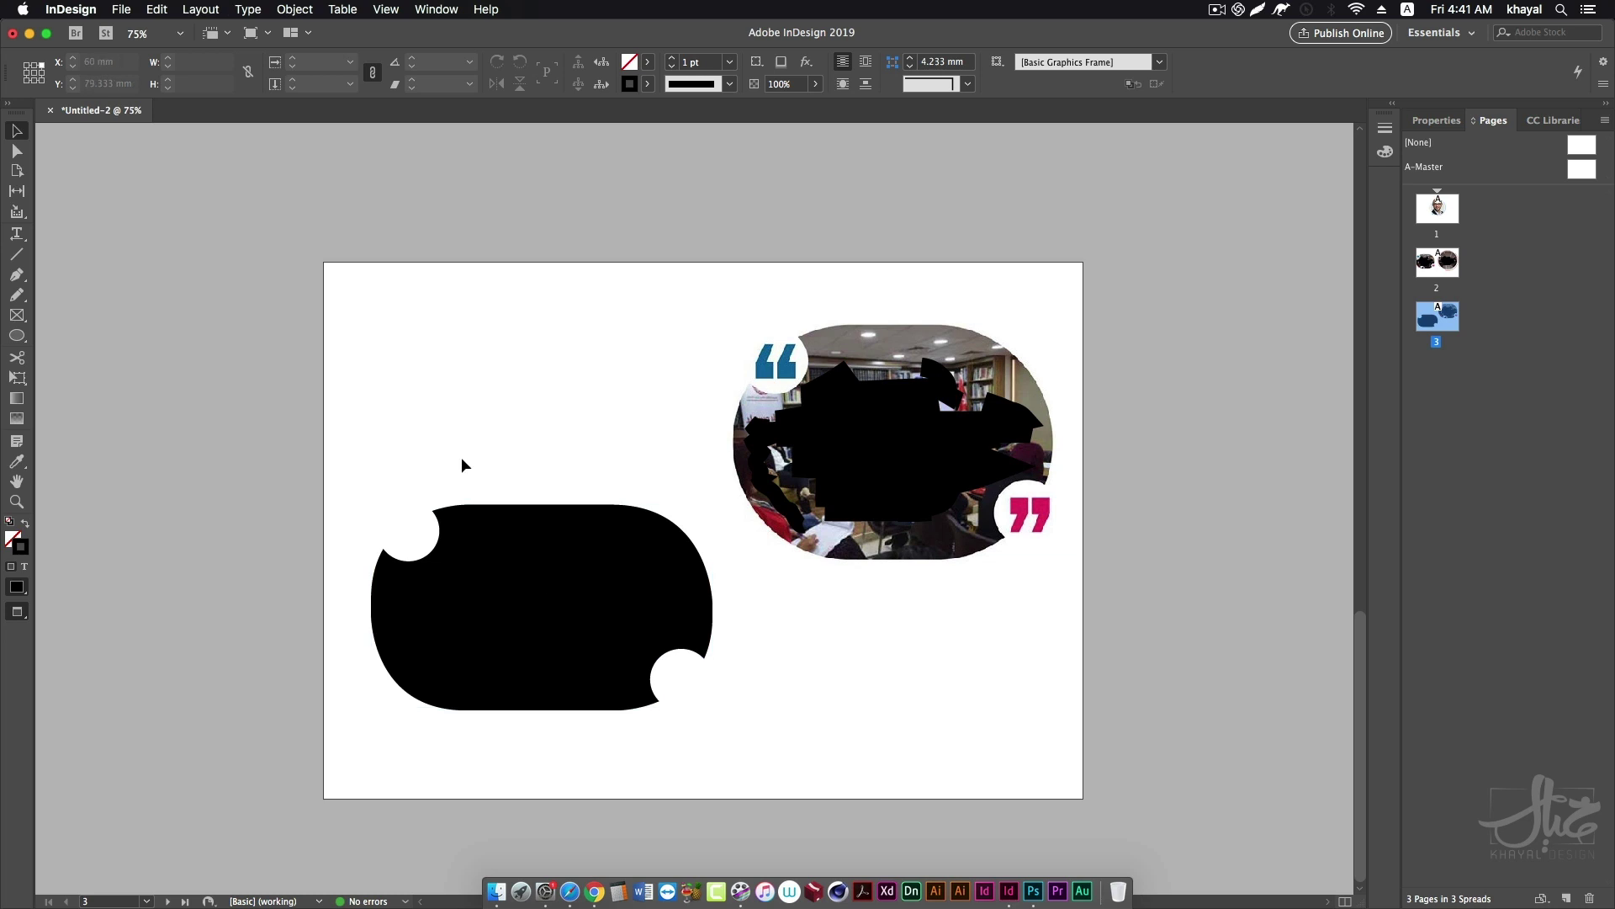
Subtract both circles from the black rounded shape with the Pathfinder Subtract operation.
drag(399, 372, 446, 479)
click(412, 529)
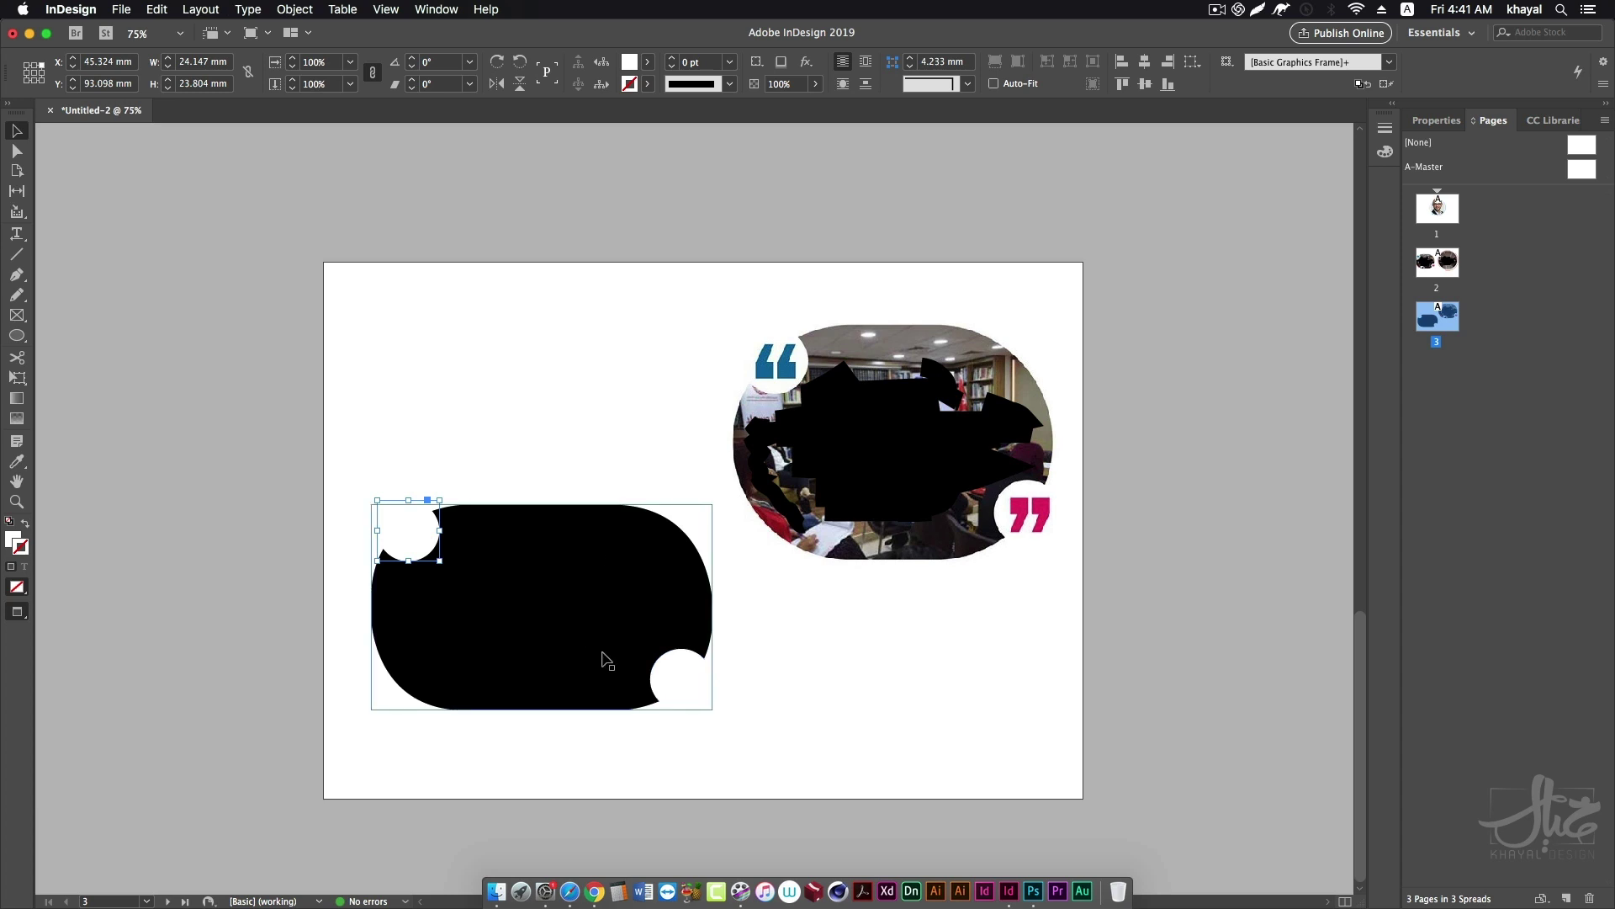
drag(383, 436, 695, 750)
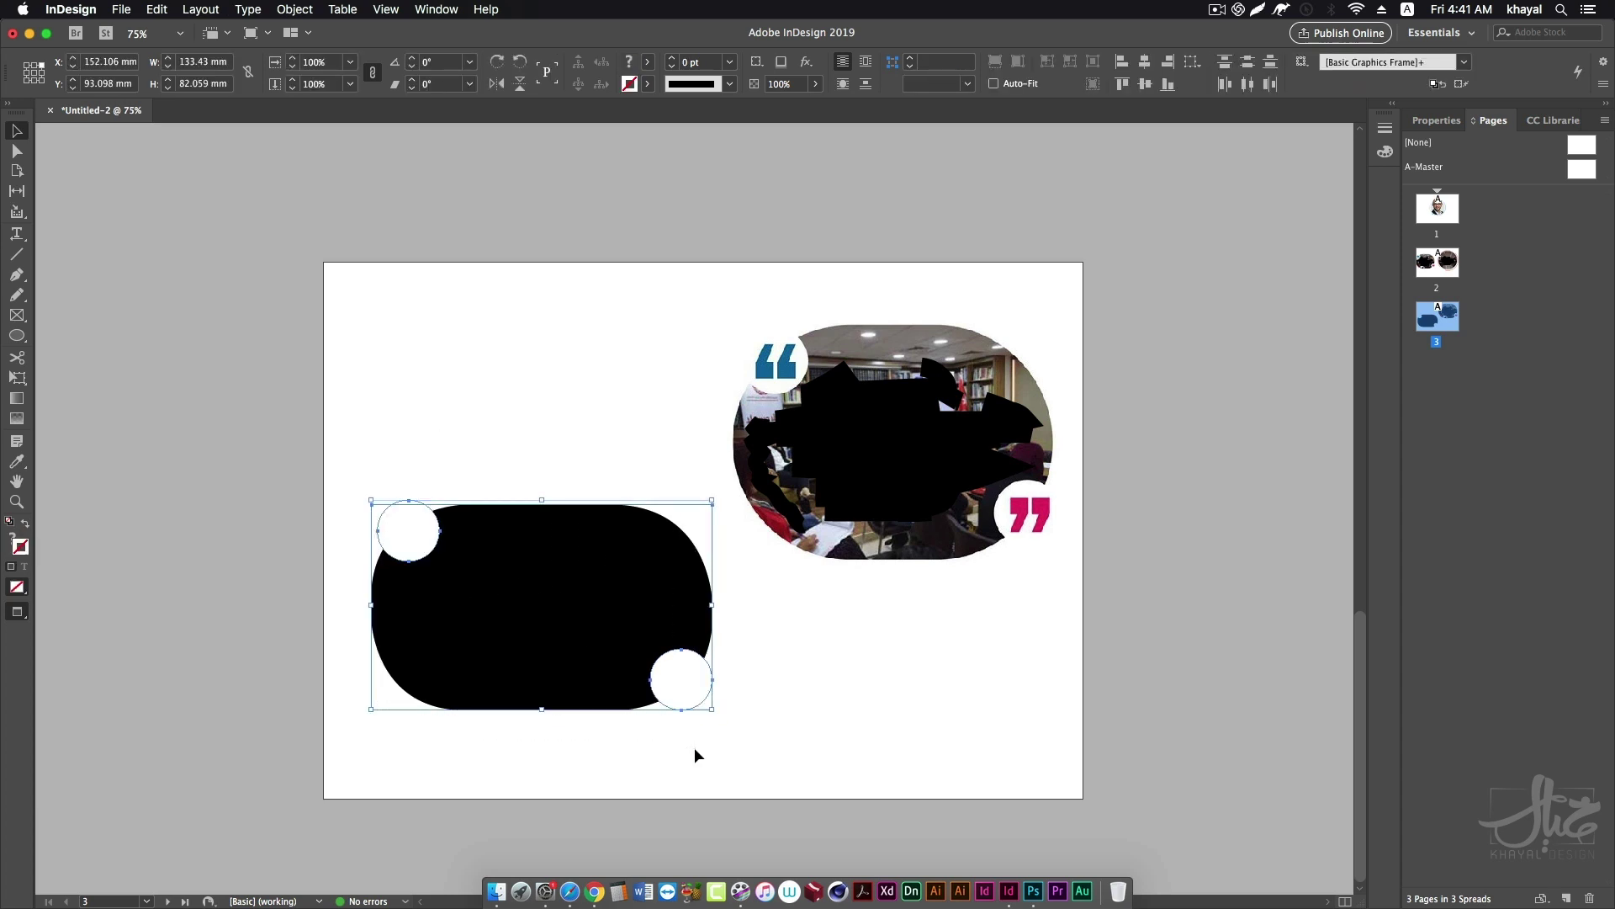
click(435, 10)
mouse_move(510, 292)
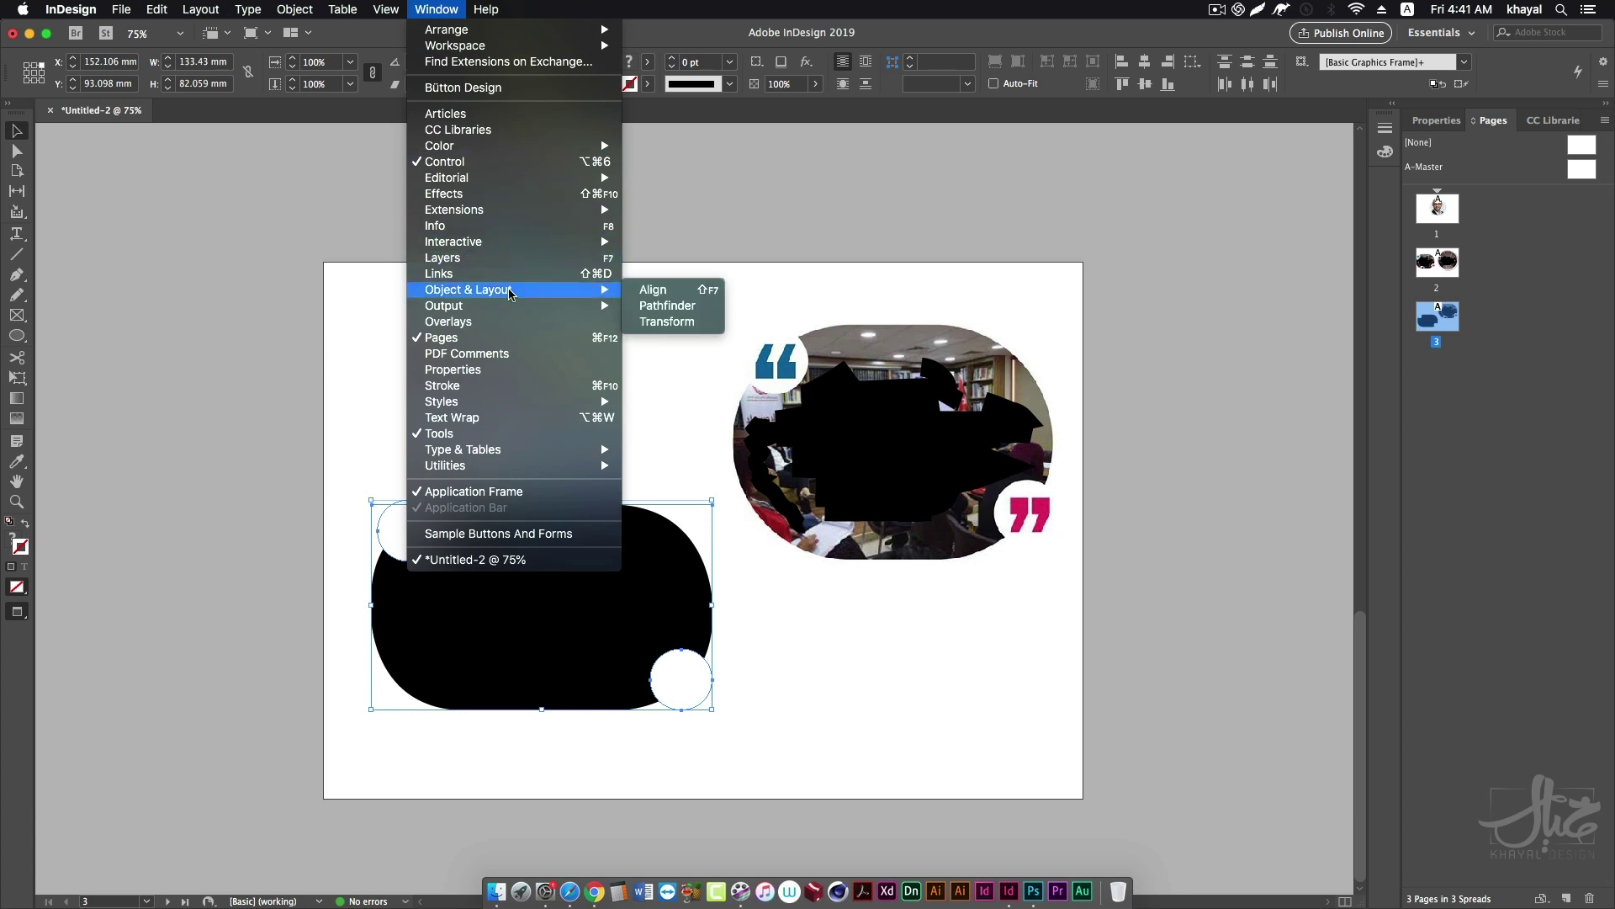
click(691, 307)
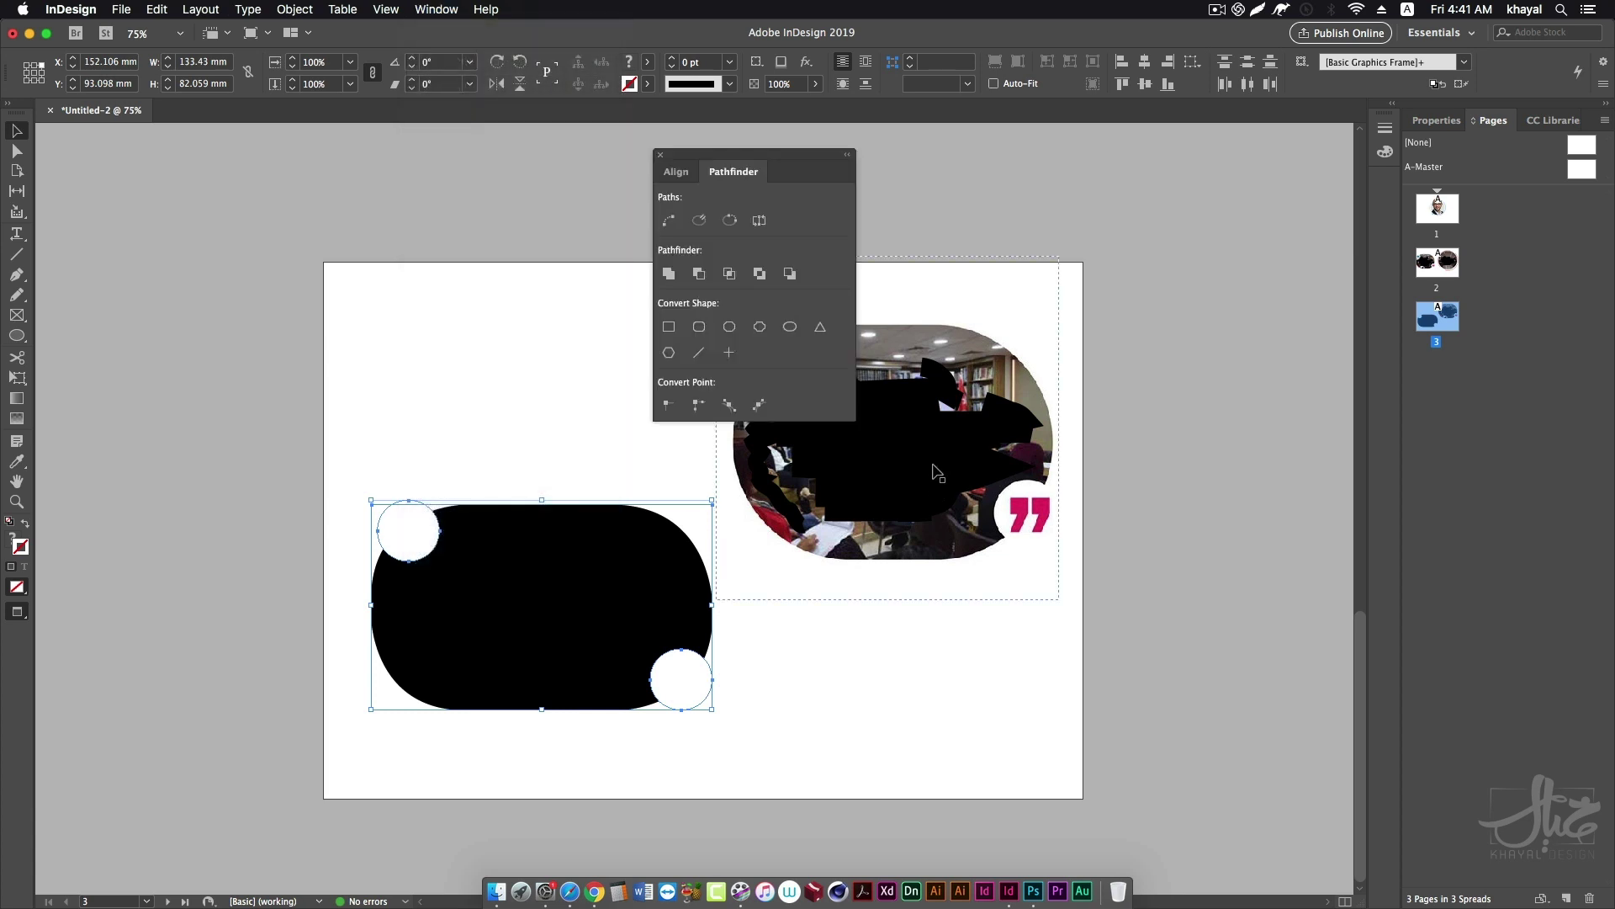
click(710, 274)
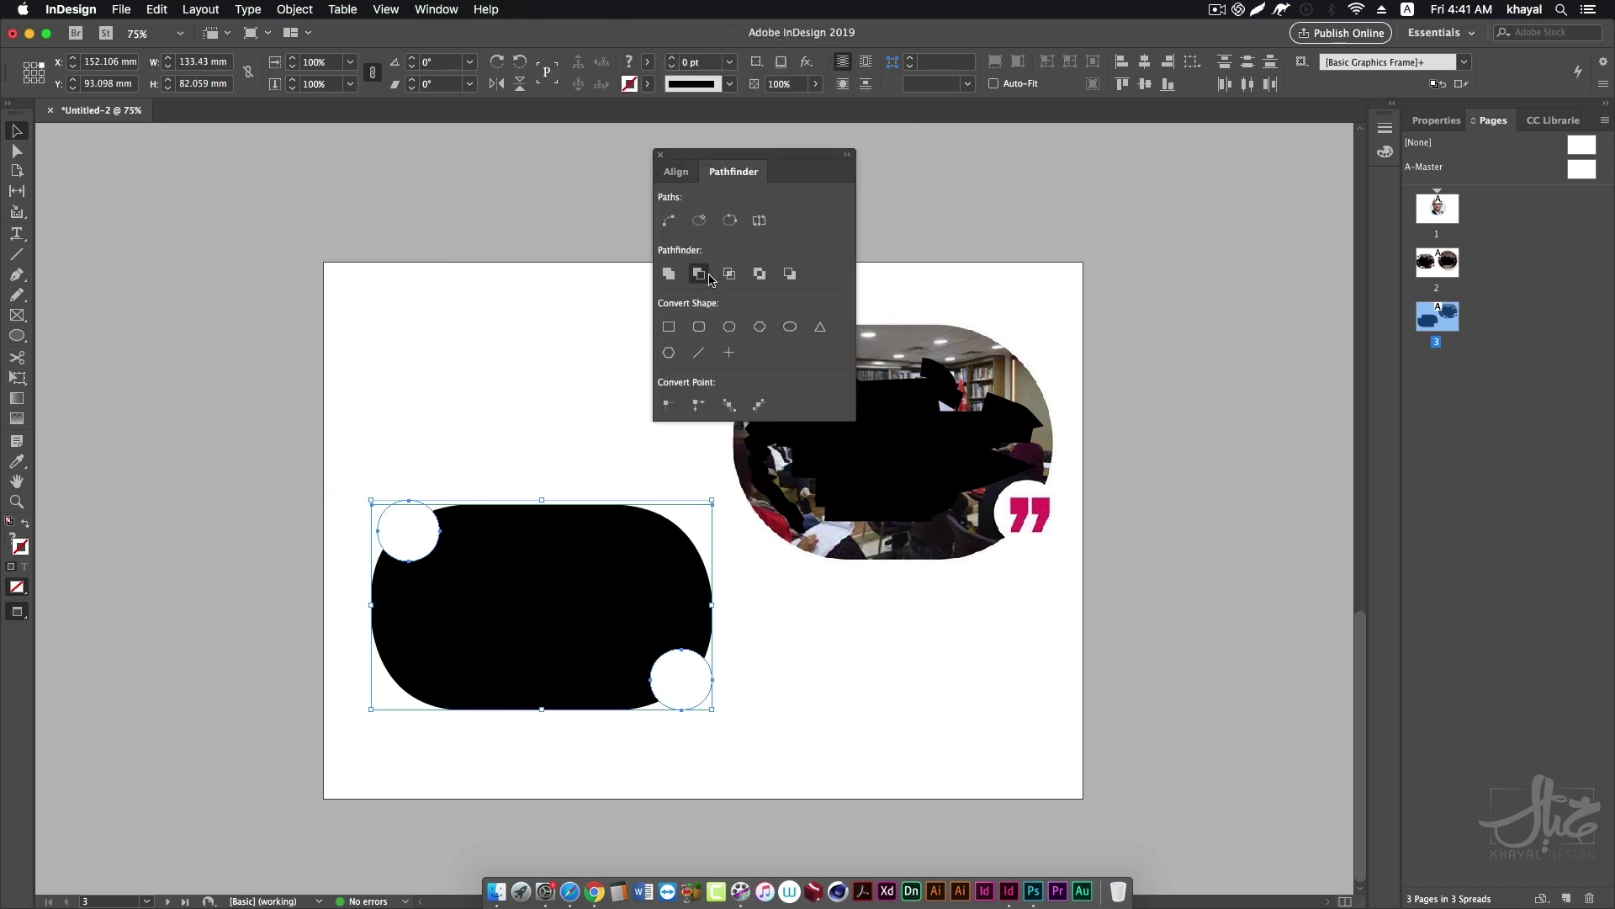
click(523, 379)
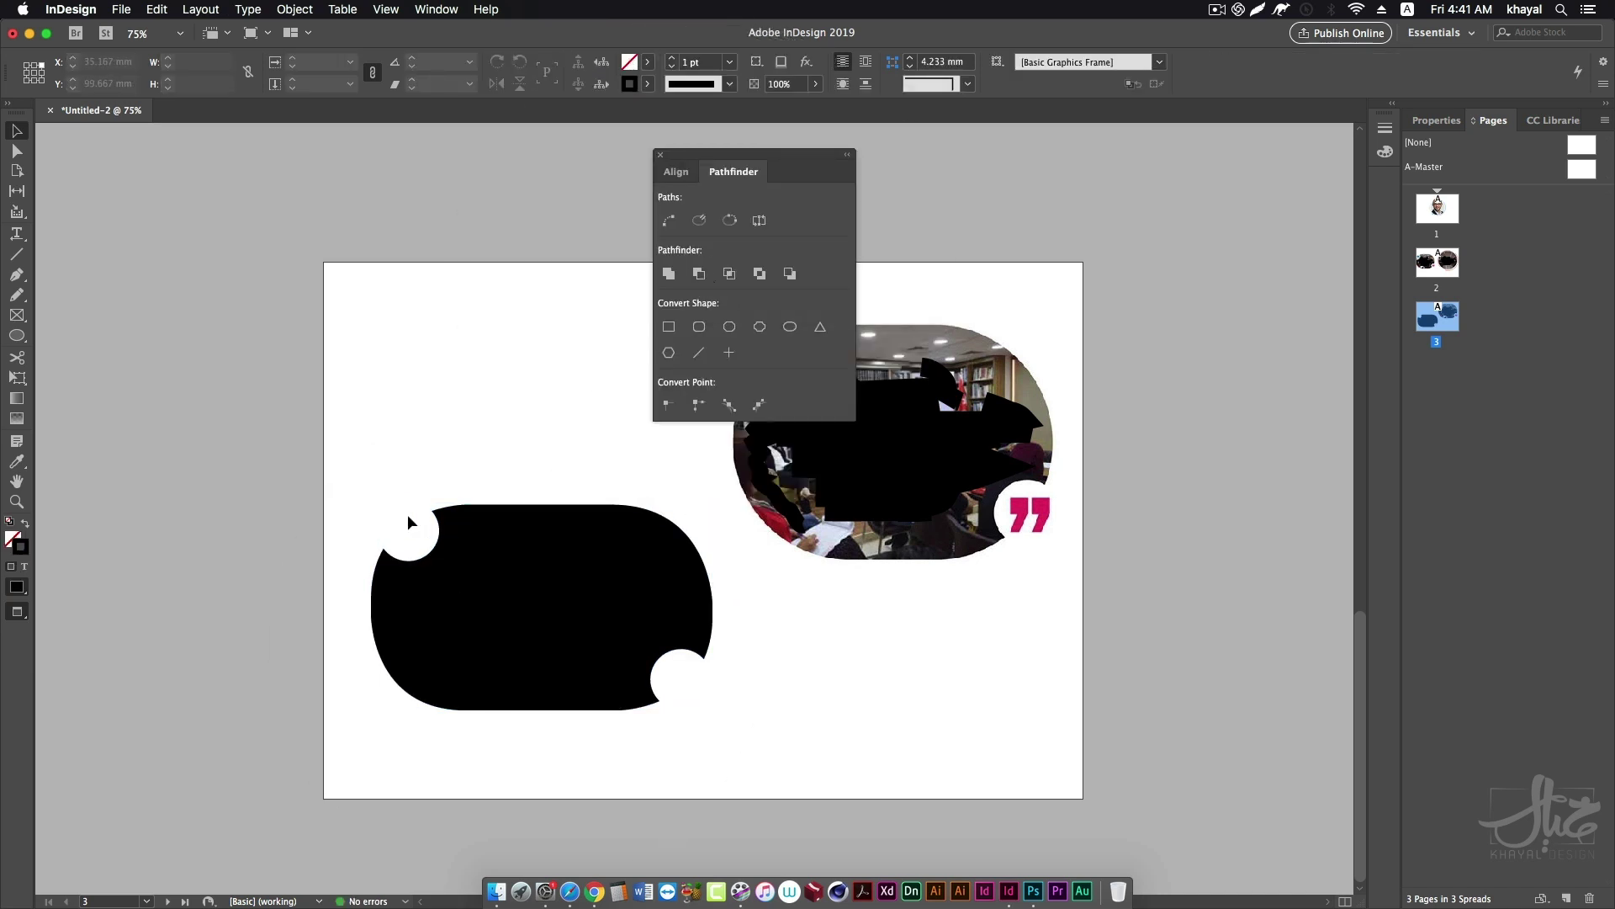
Switch from preview to the normal screen mode, move the notched shape around to check its cutouts, and return it to X 151 mm, Y 96 mm.
click(661, 155)
click(458, 548)
drag(457, 548, 339, 489)
drag(383, 547, 462, 541)
key(w)
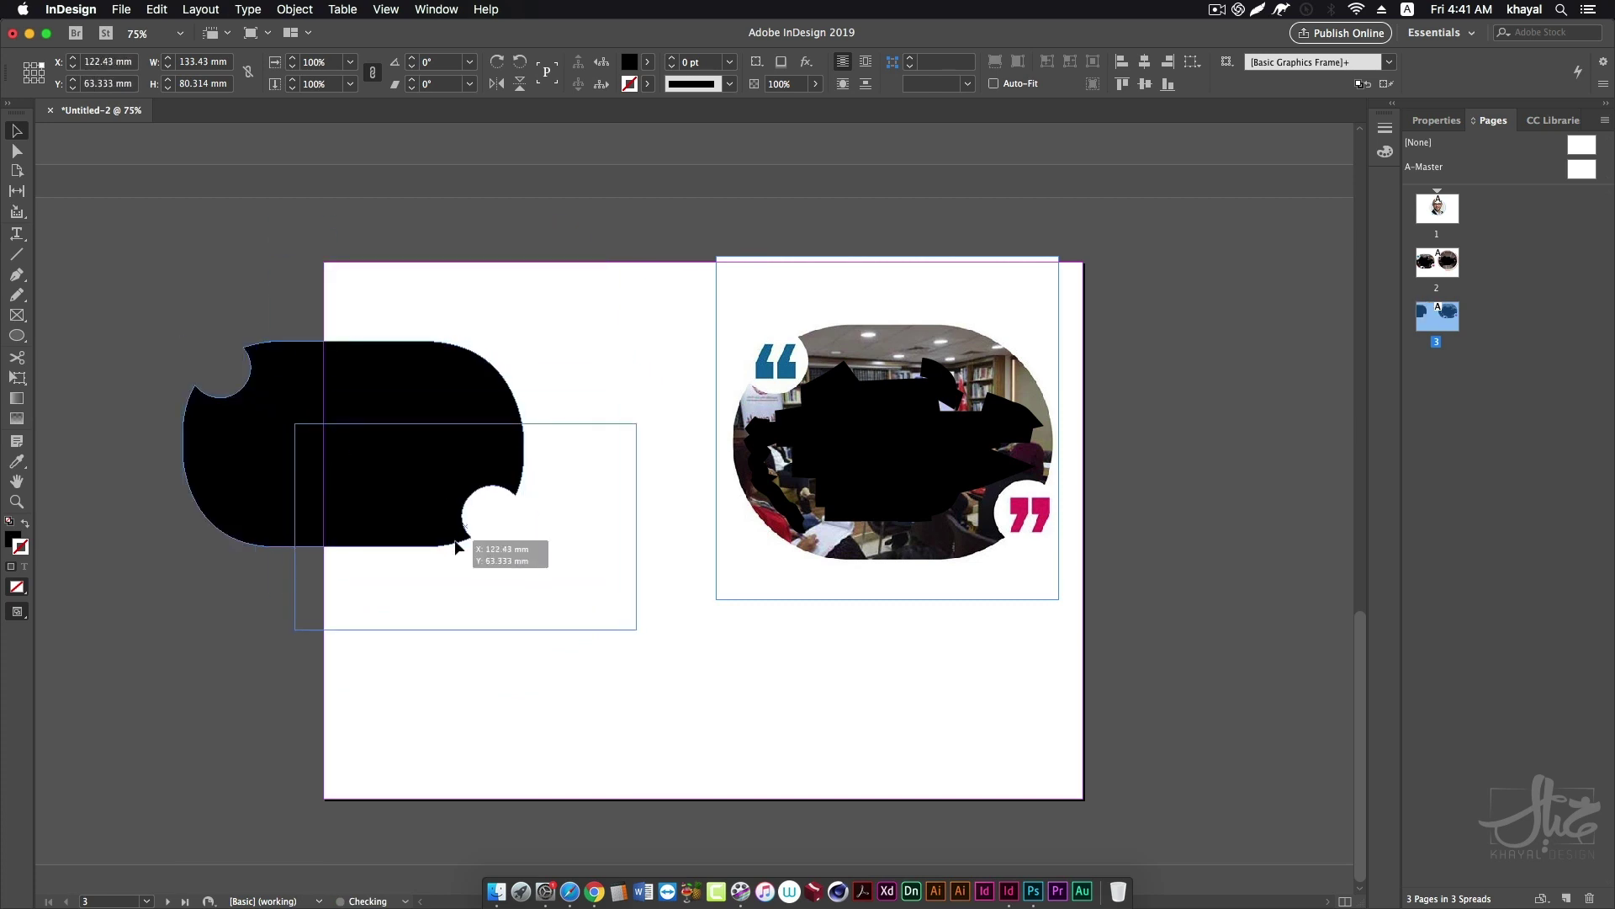
key(super+z)
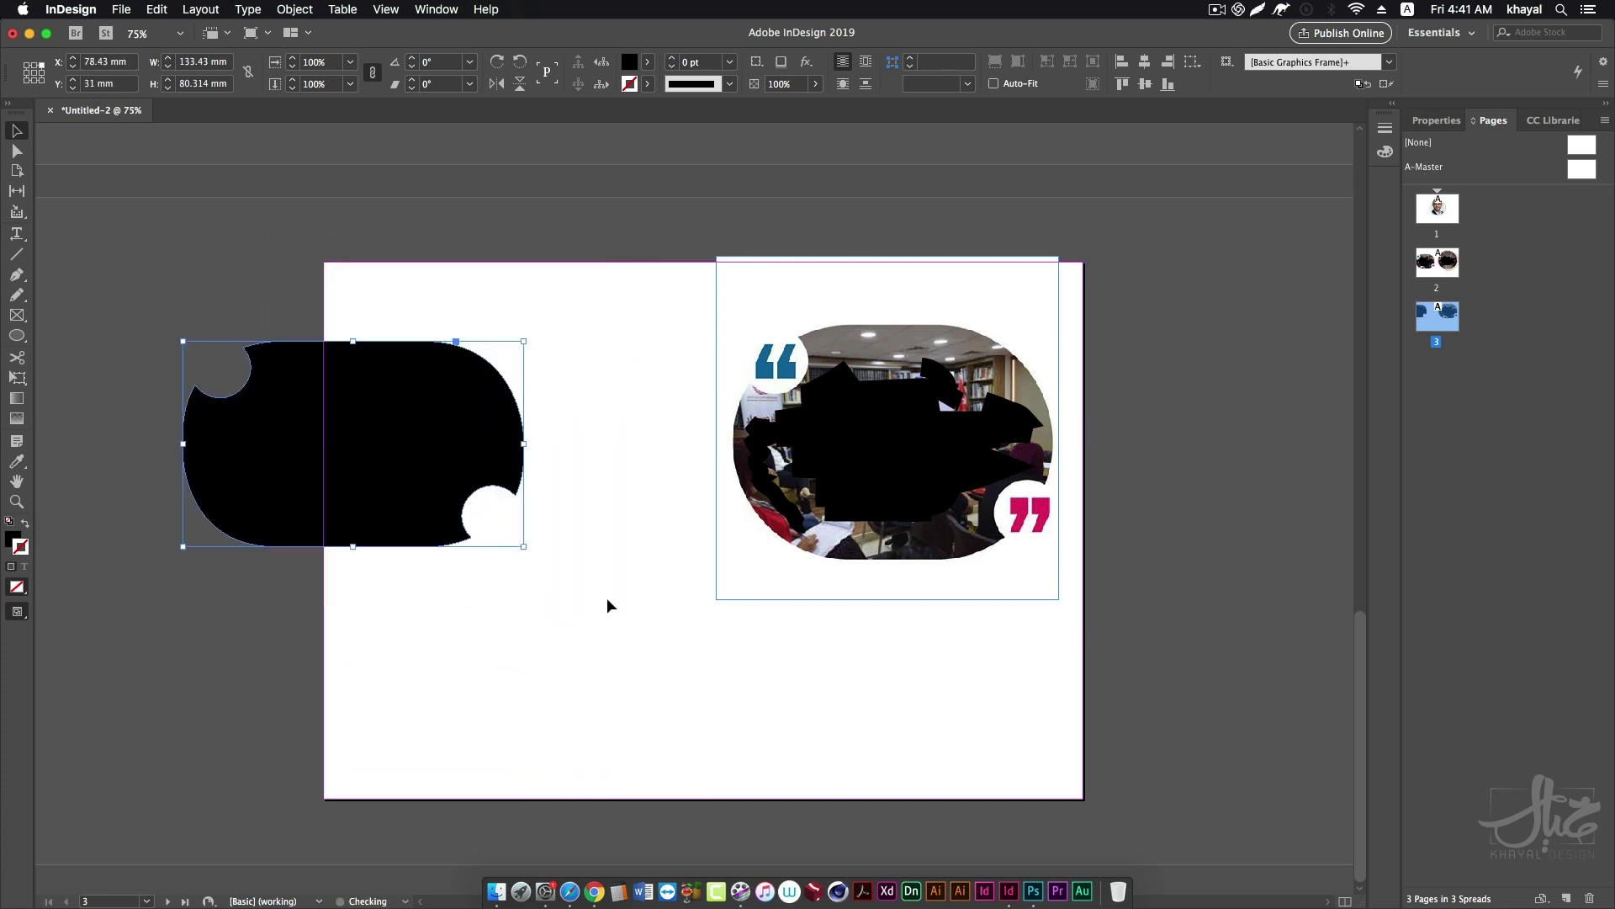
key(super+z)
drag(516, 335, 613, 629)
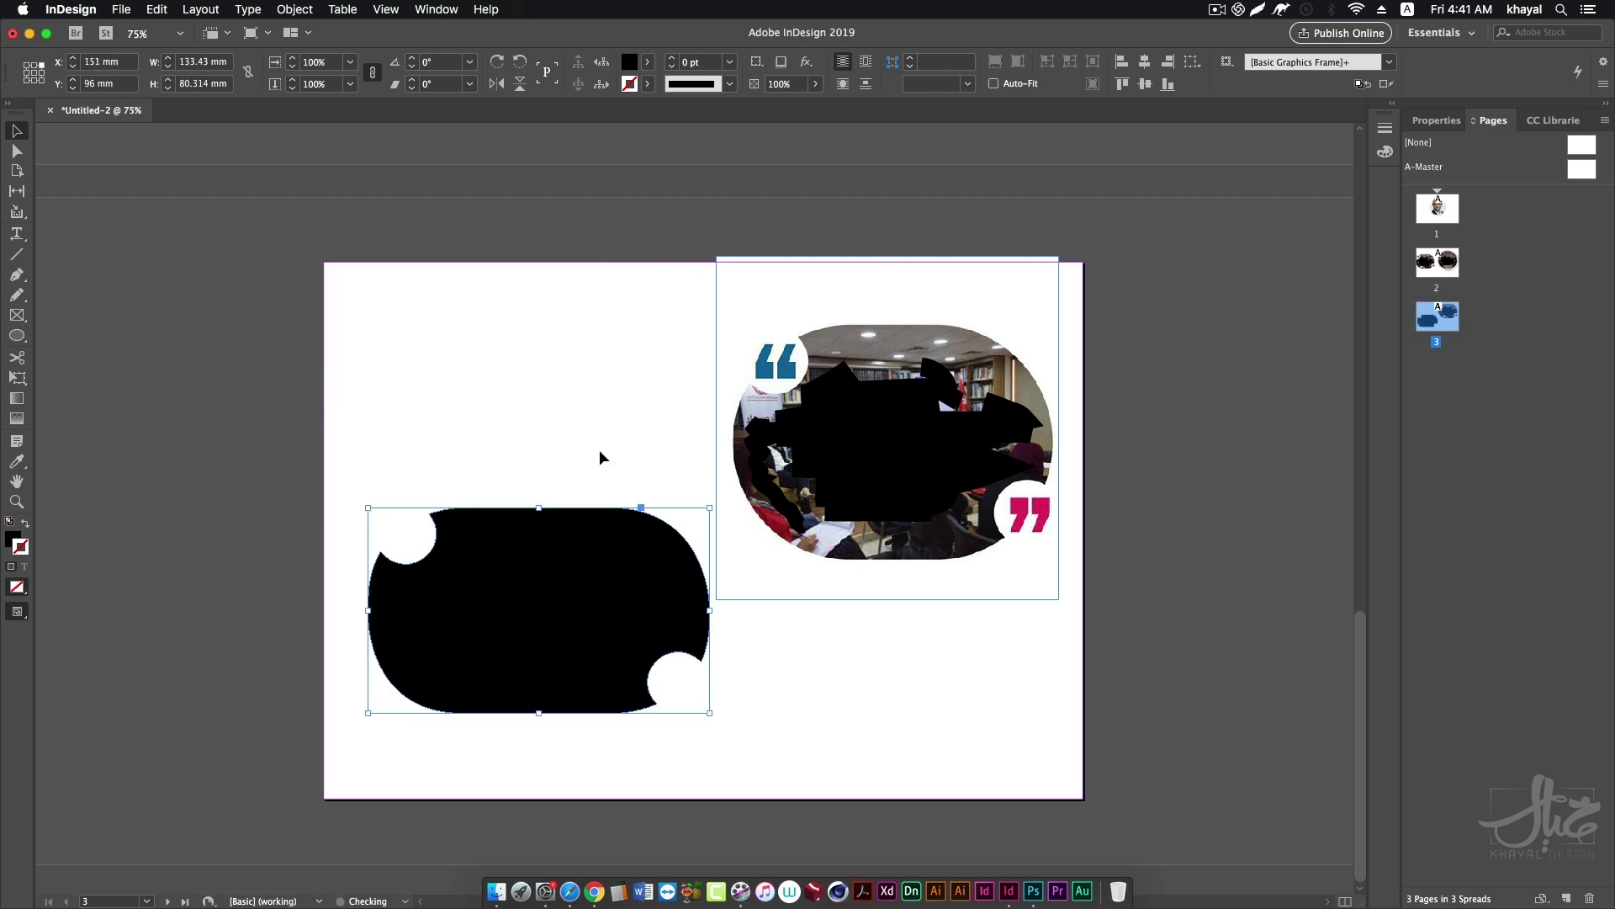
Place the image children-1822688_1920.jpg from the wallpapers folder inside the notched shape.
click(121, 10)
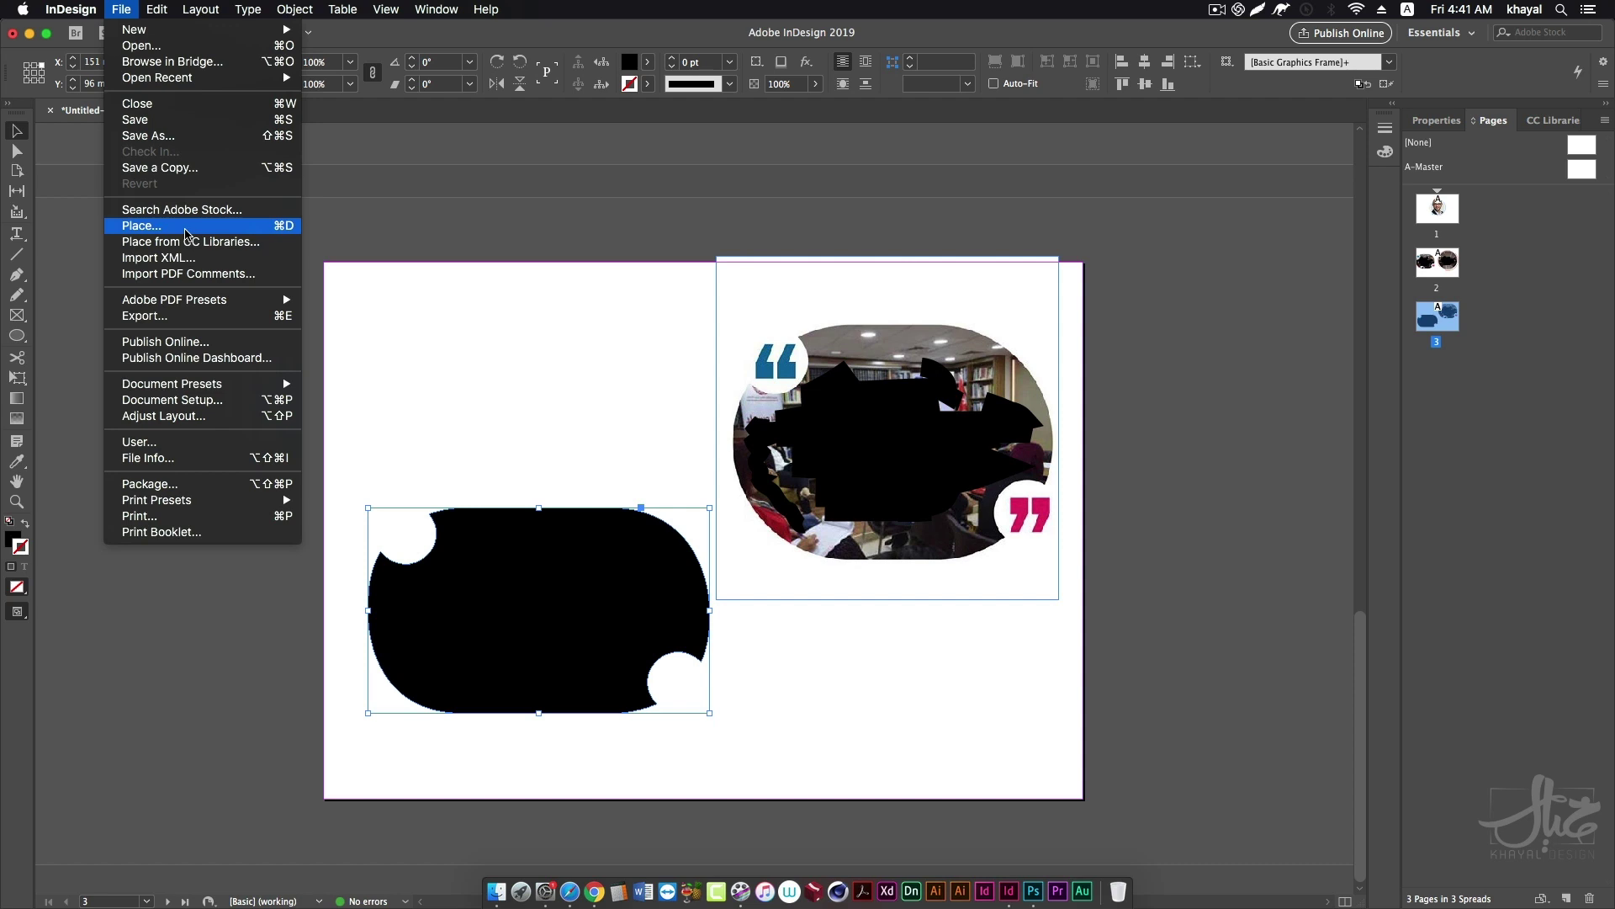
click(186, 233)
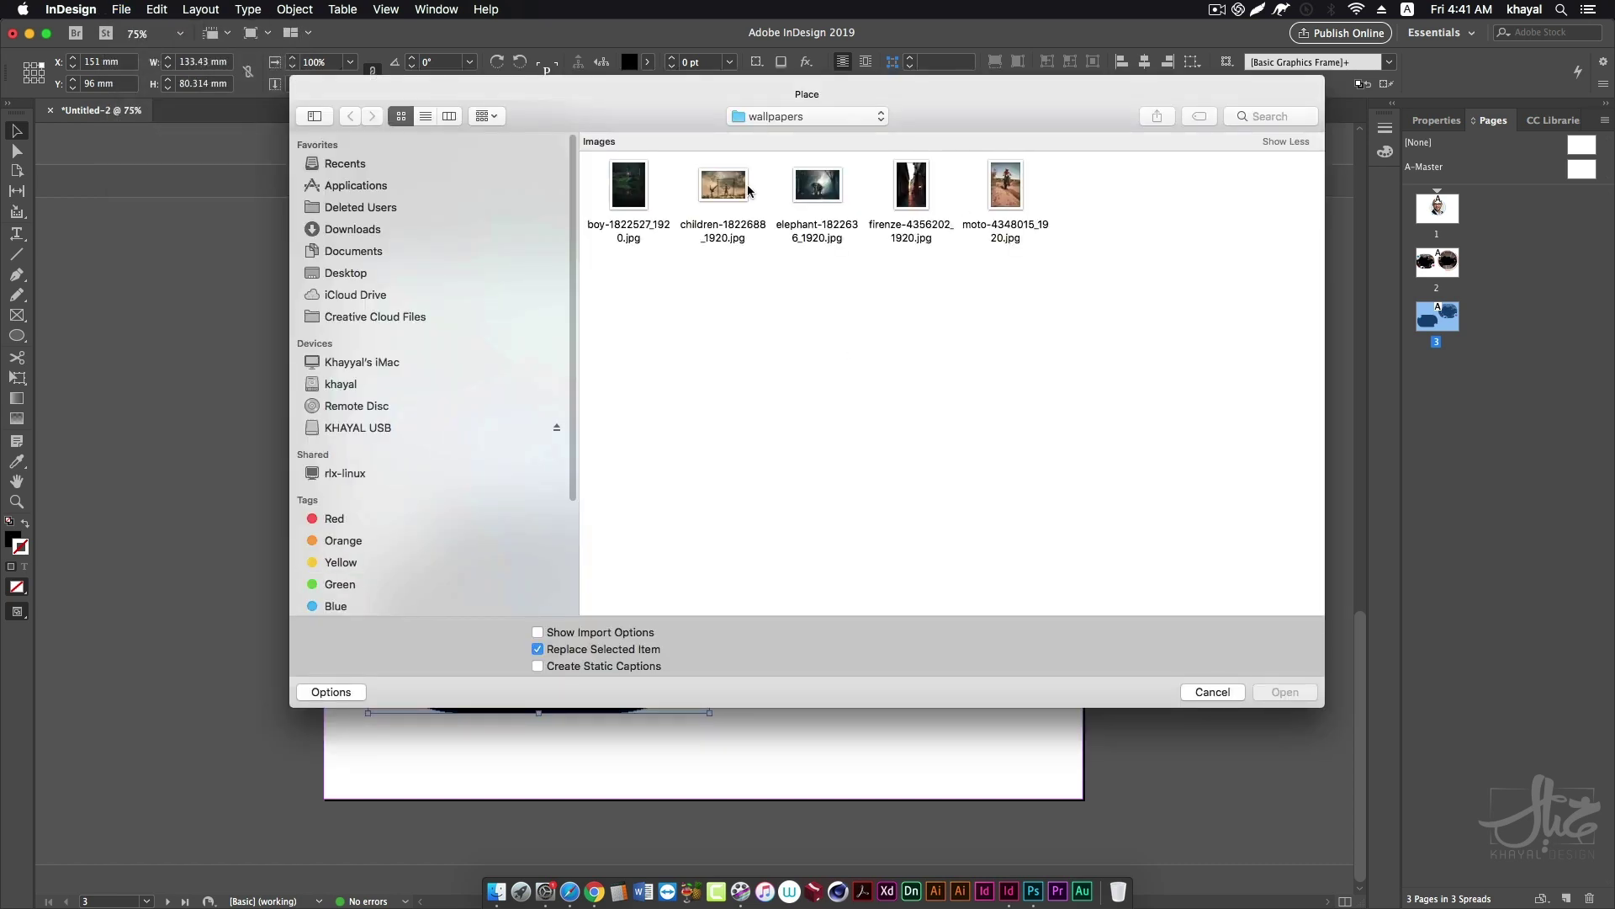
click(723, 185)
key(Return)
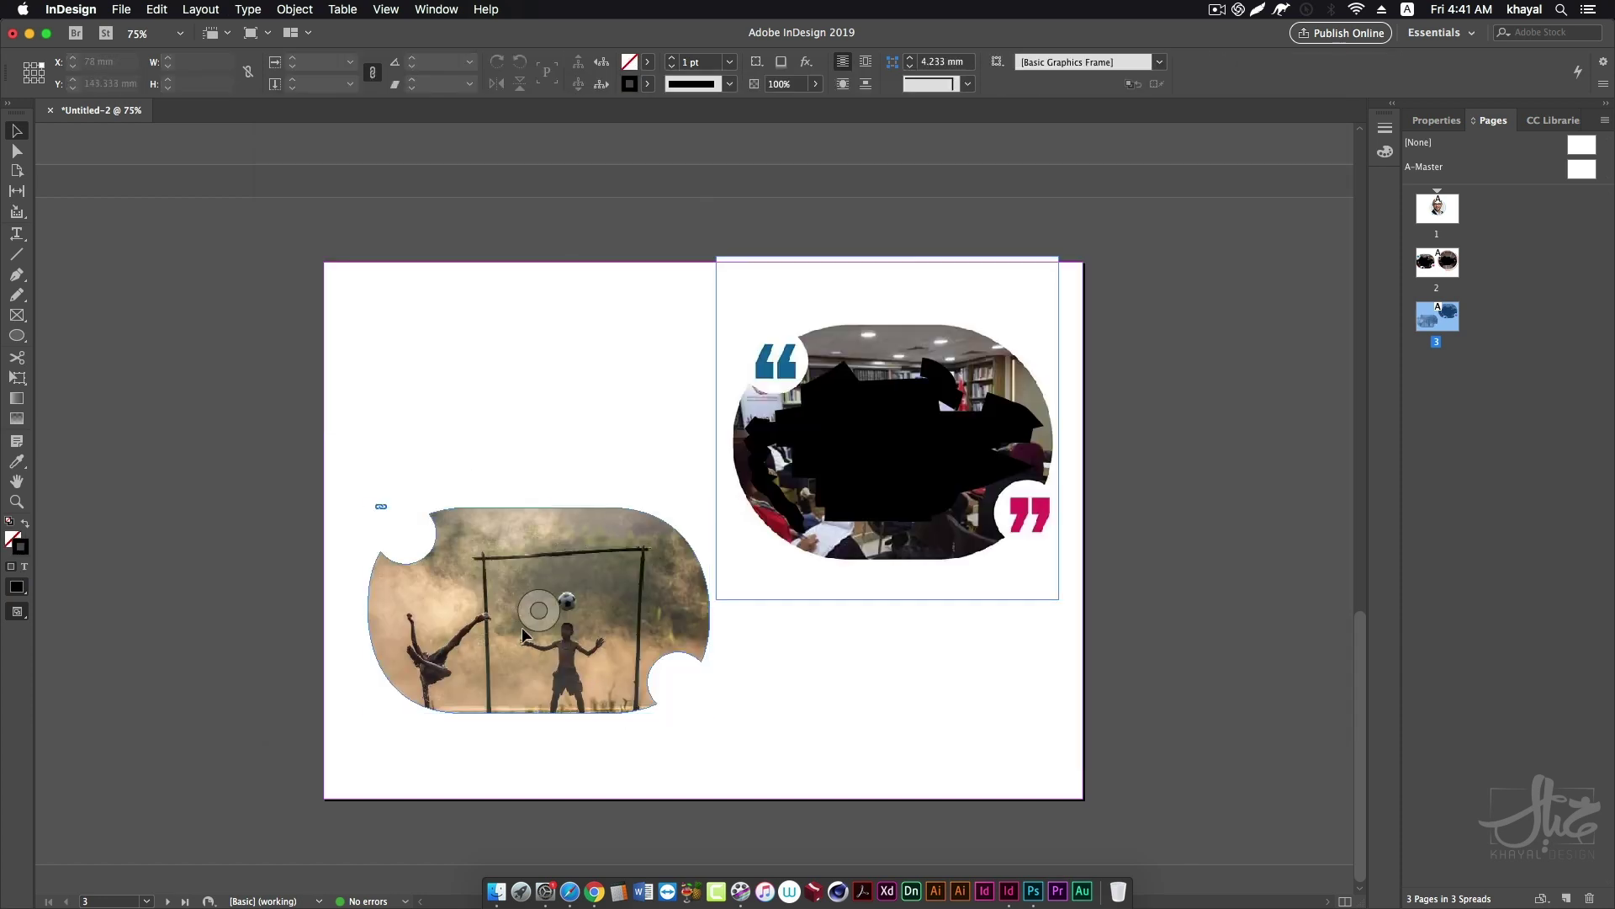
click(416, 520)
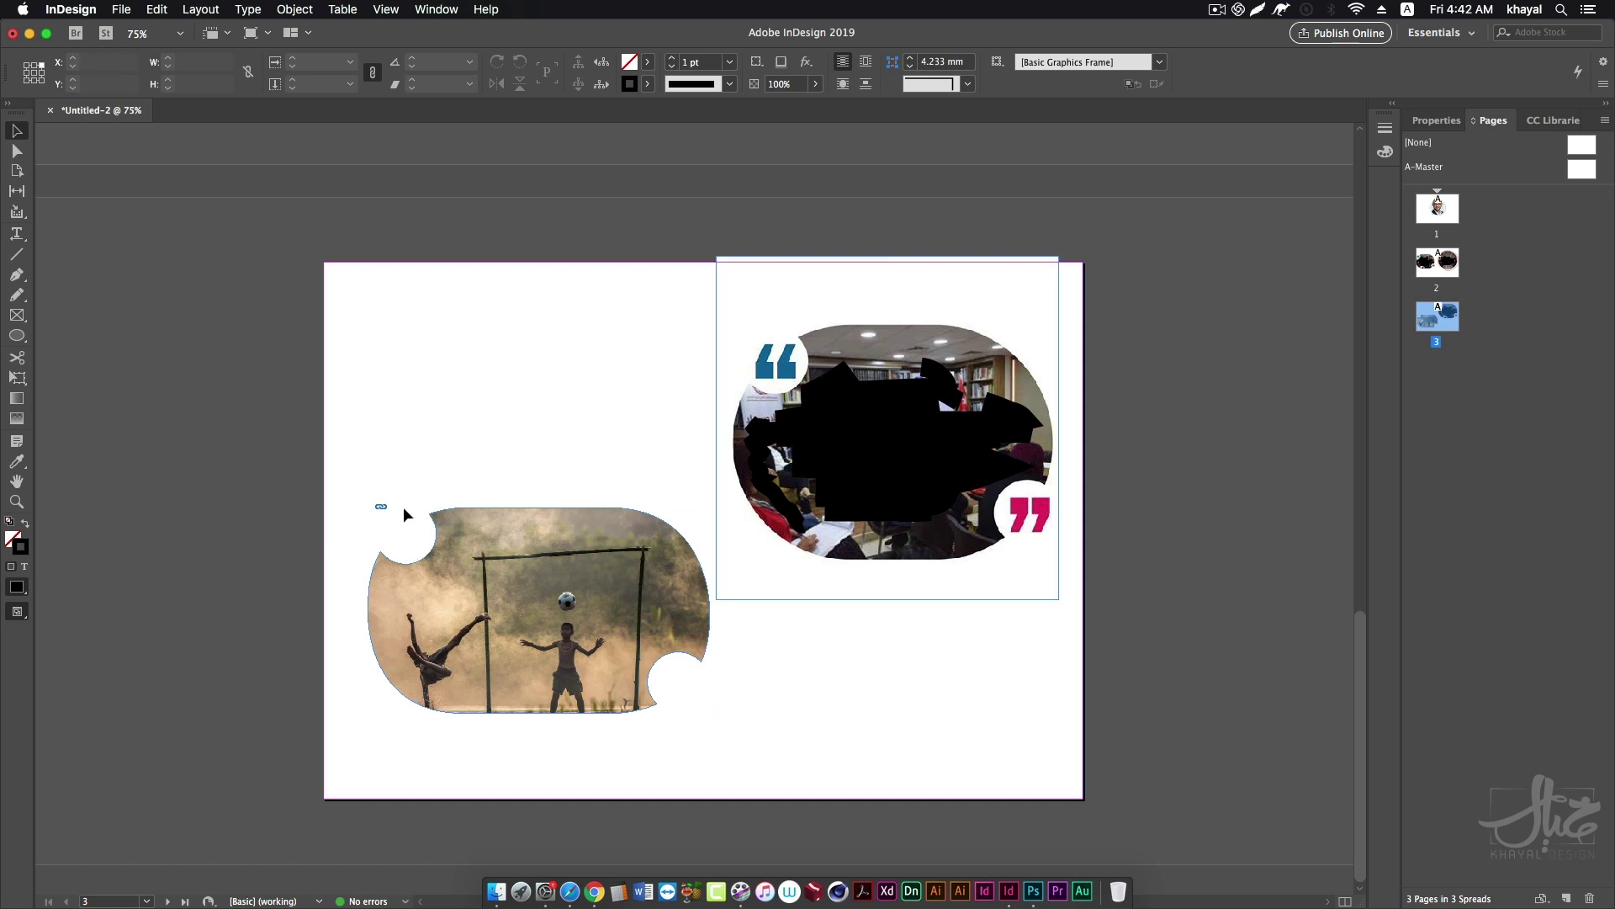
click(492, 565)
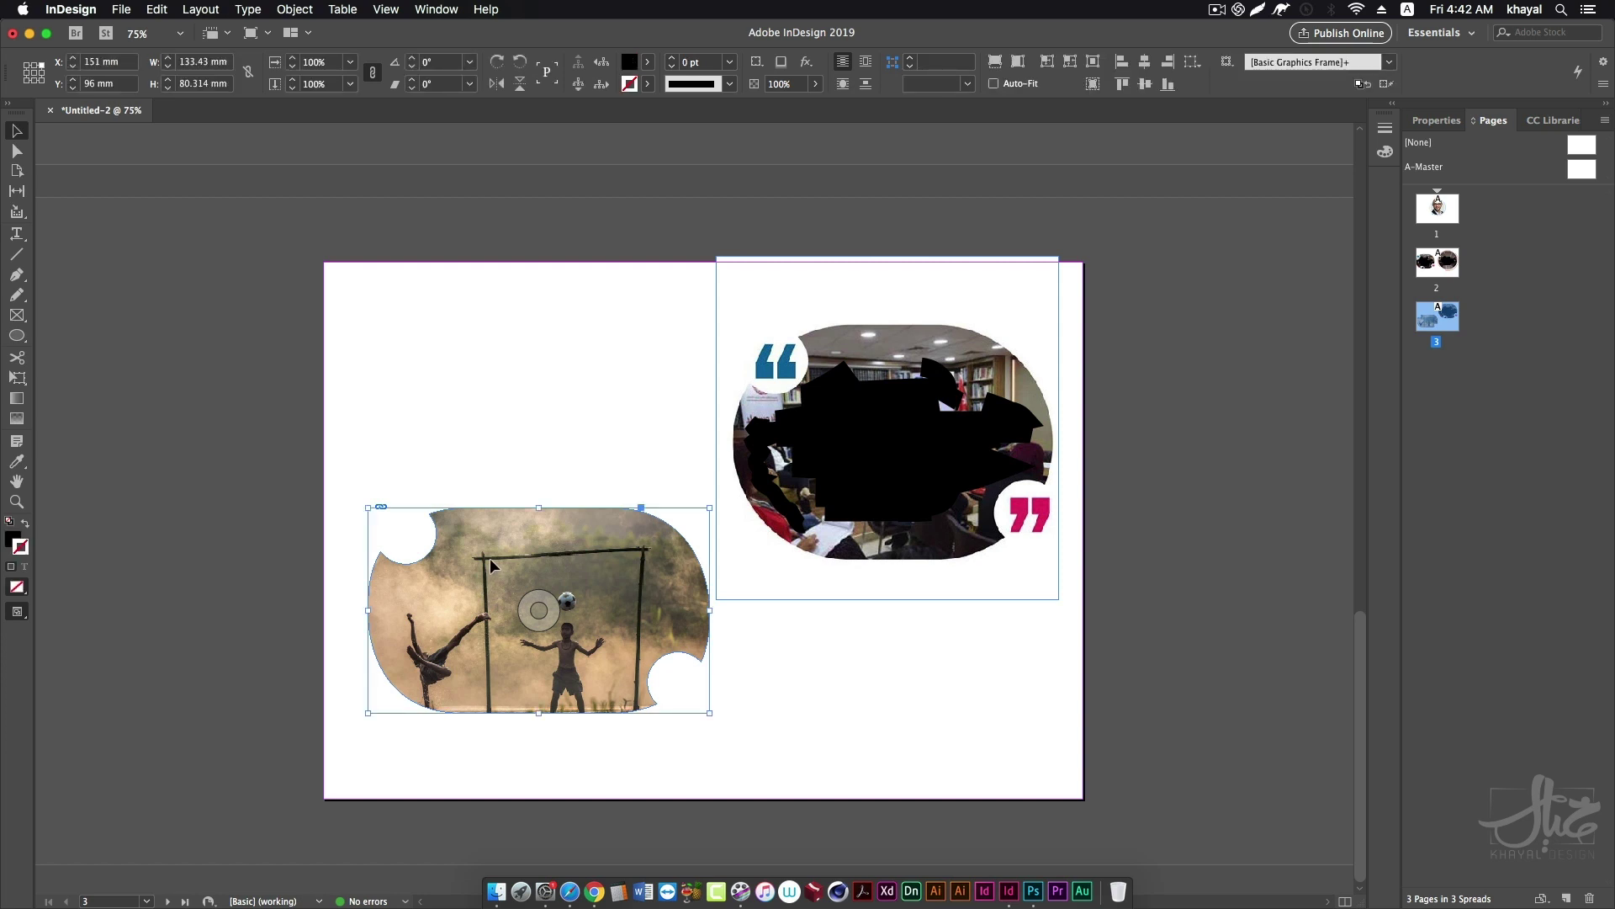
Replace the notched photo frame and its quotation-mark reference picture on page 3 with the pasted circular reference picture.
key(BackSpace)
click(1059, 402)
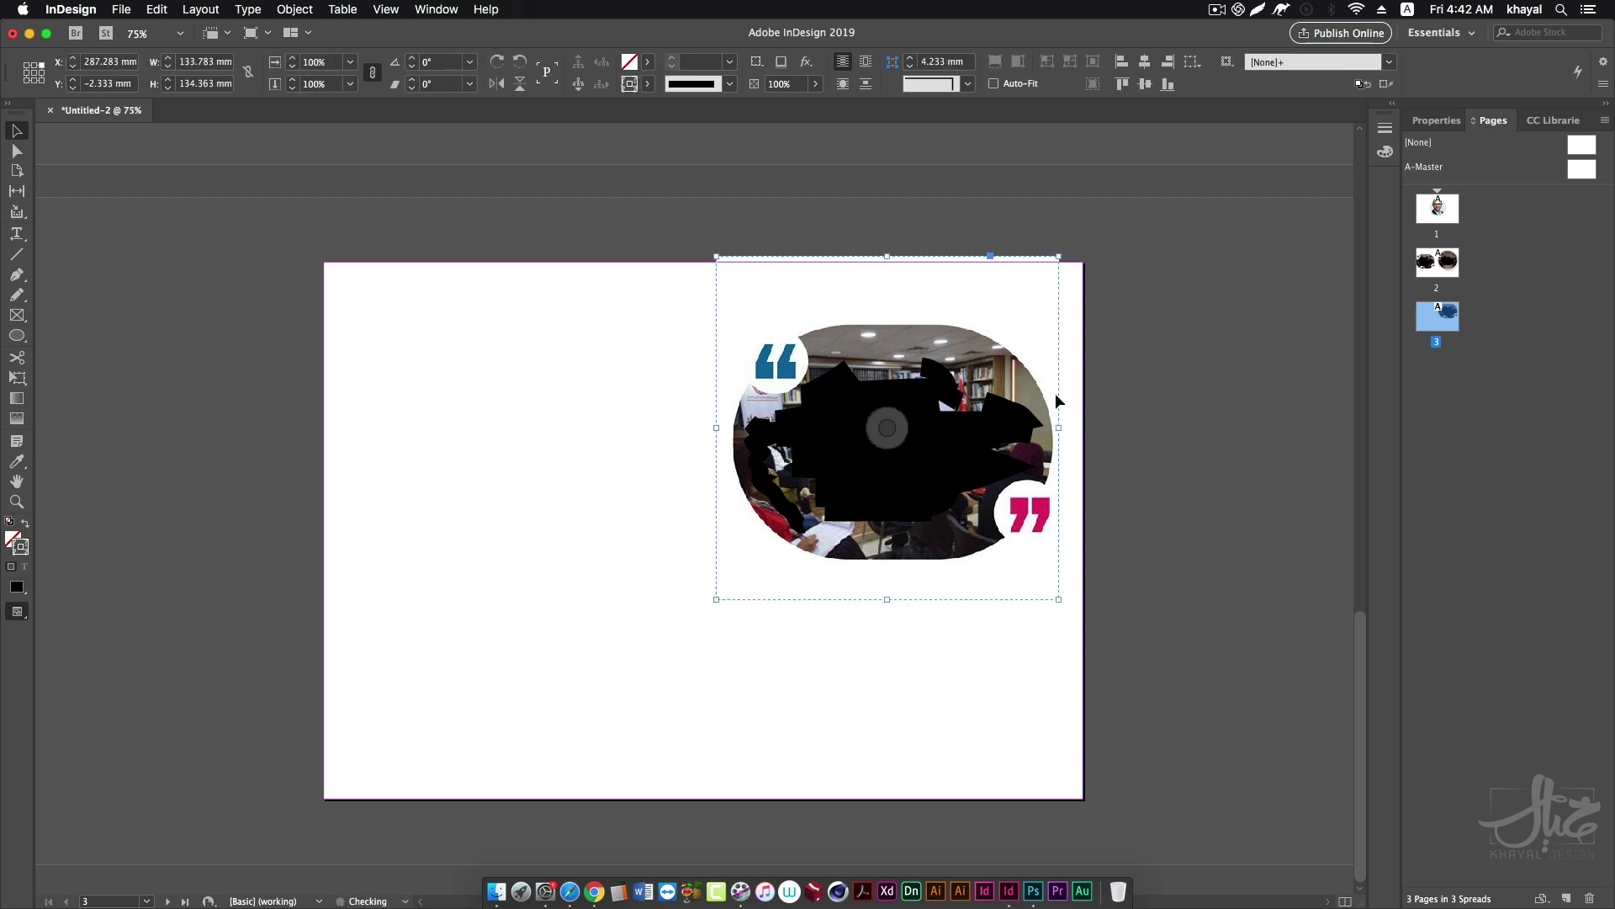
key(BackSpace)
key(super+v)
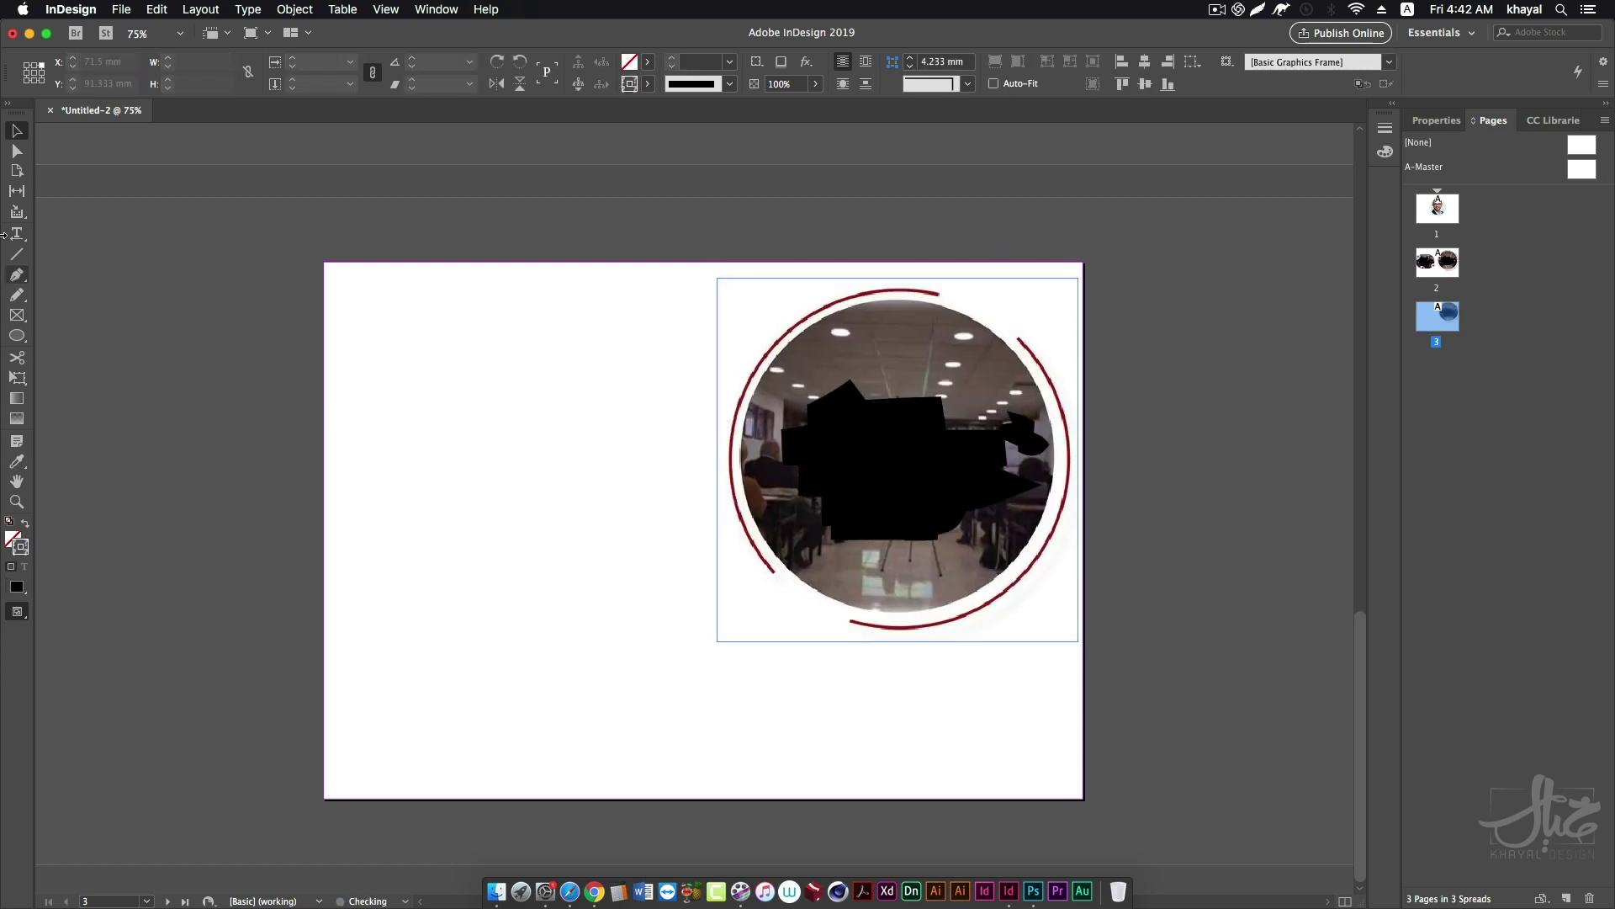
key(super+shift+a)
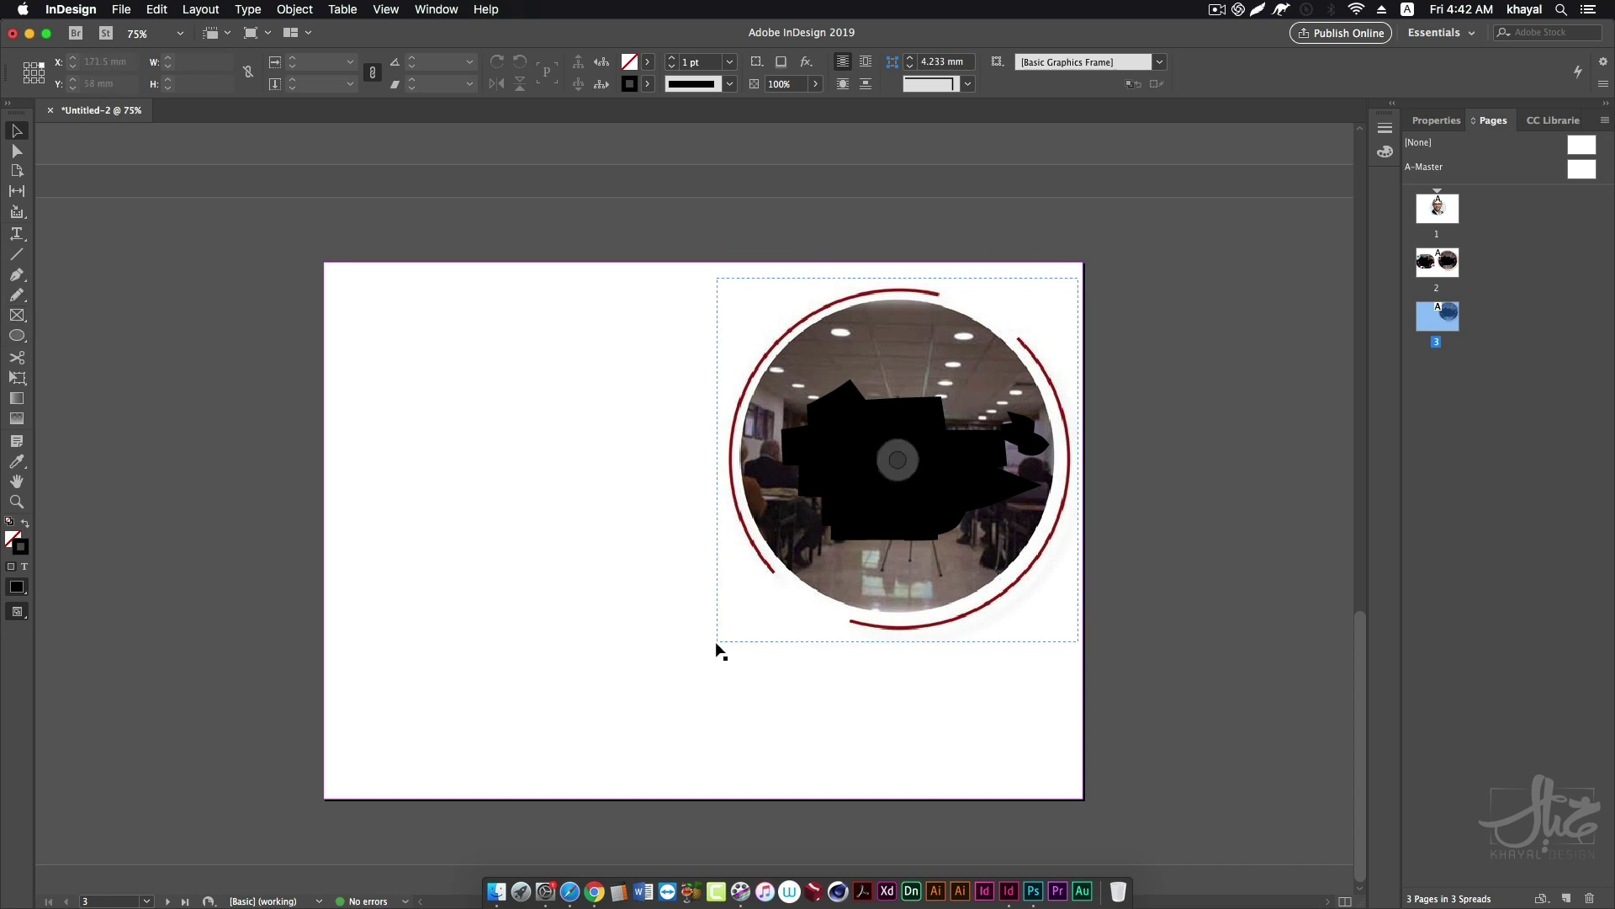
Draw a solid black circle without a stroke, about 91 mm in diameter, beside the circular reference picture.
key(l)
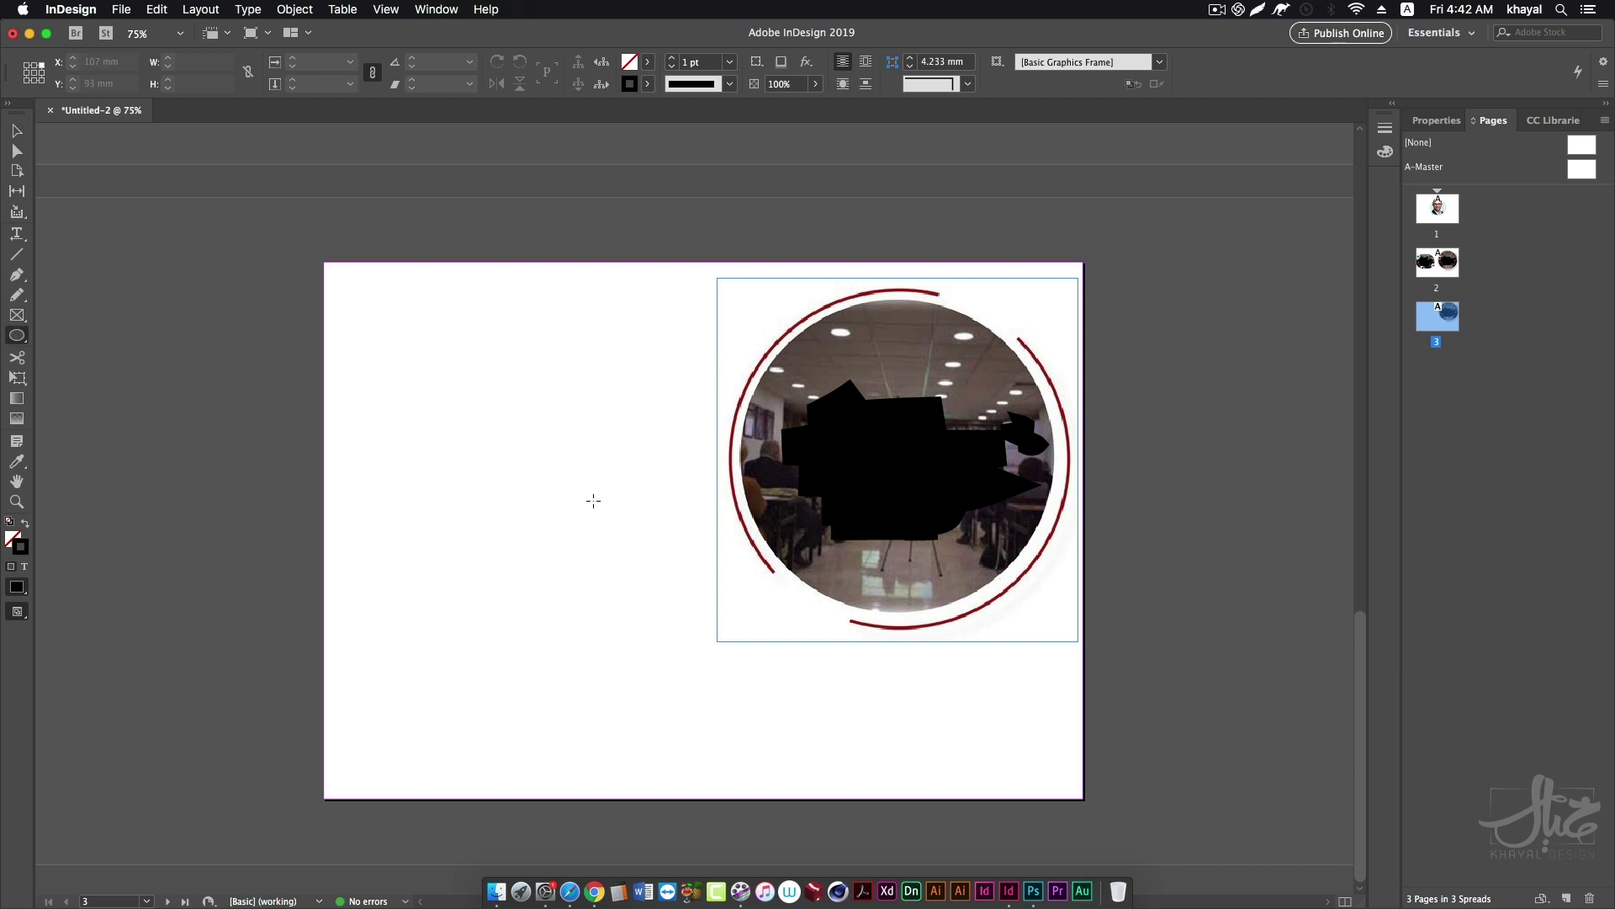
drag(471, 481, 642, 651)
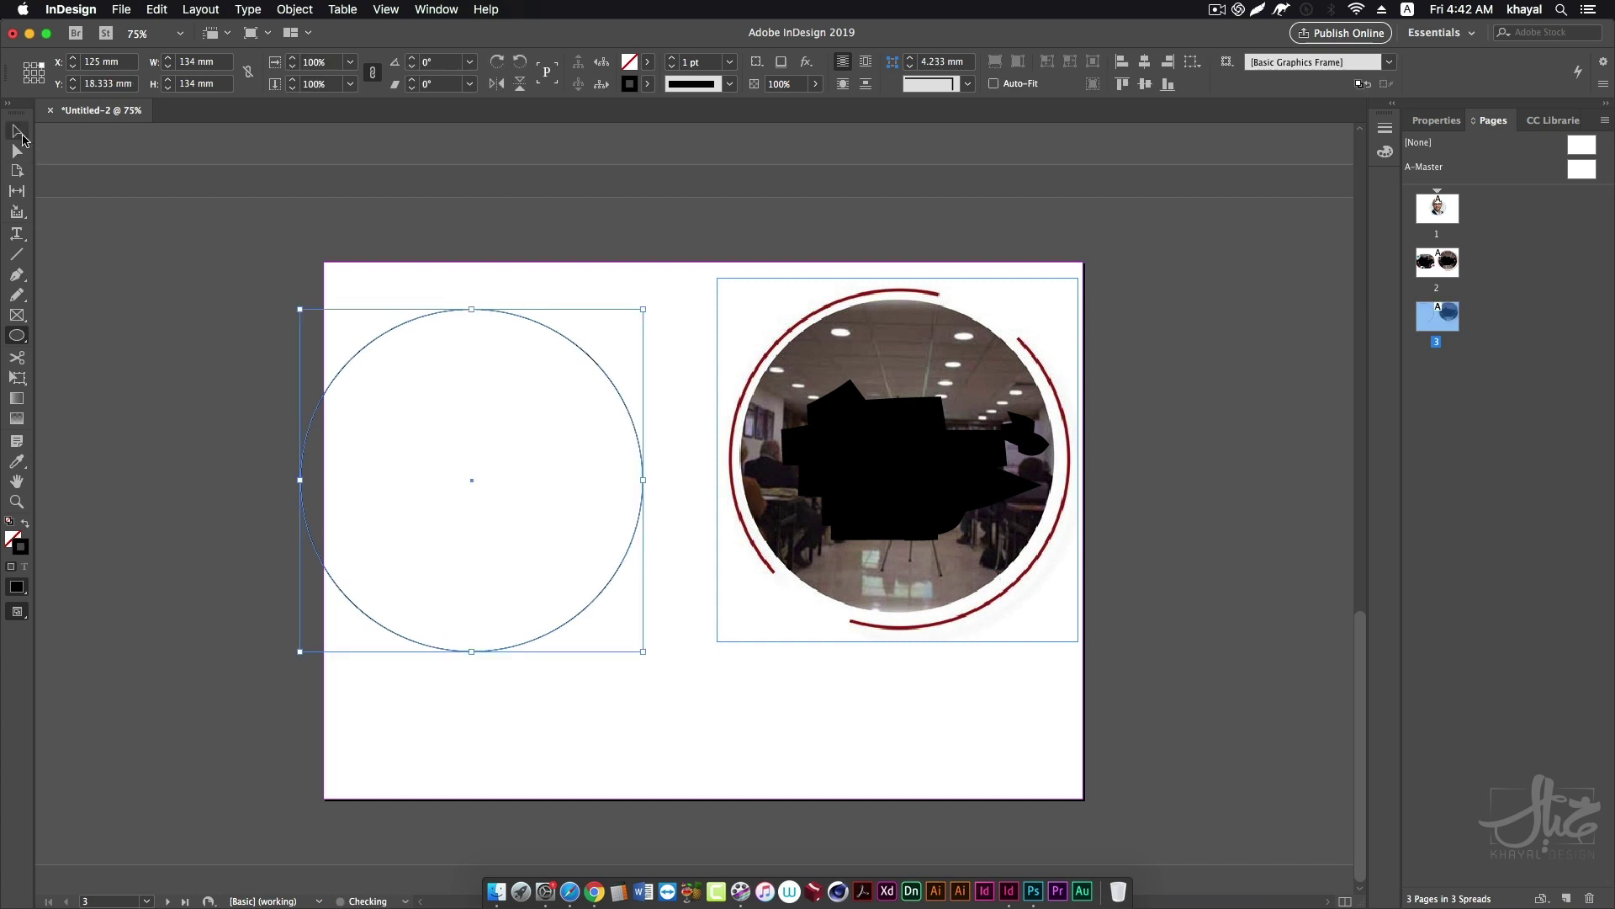
click(20, 133)
key(super+z)
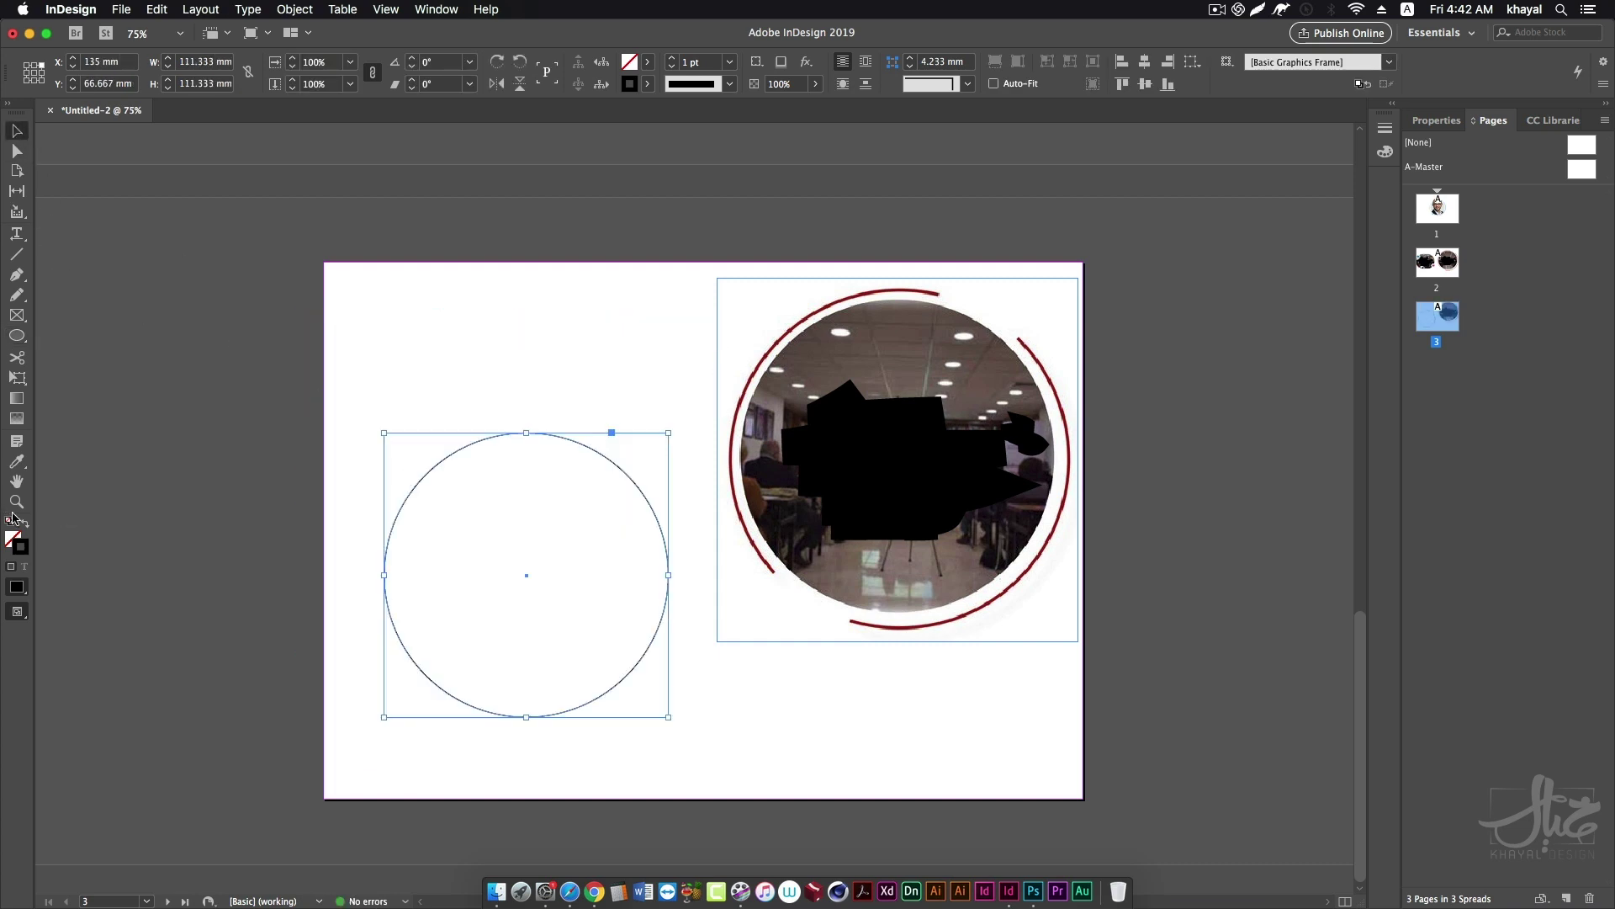
key(shift+x)
drag(668, 434, 644, 459)
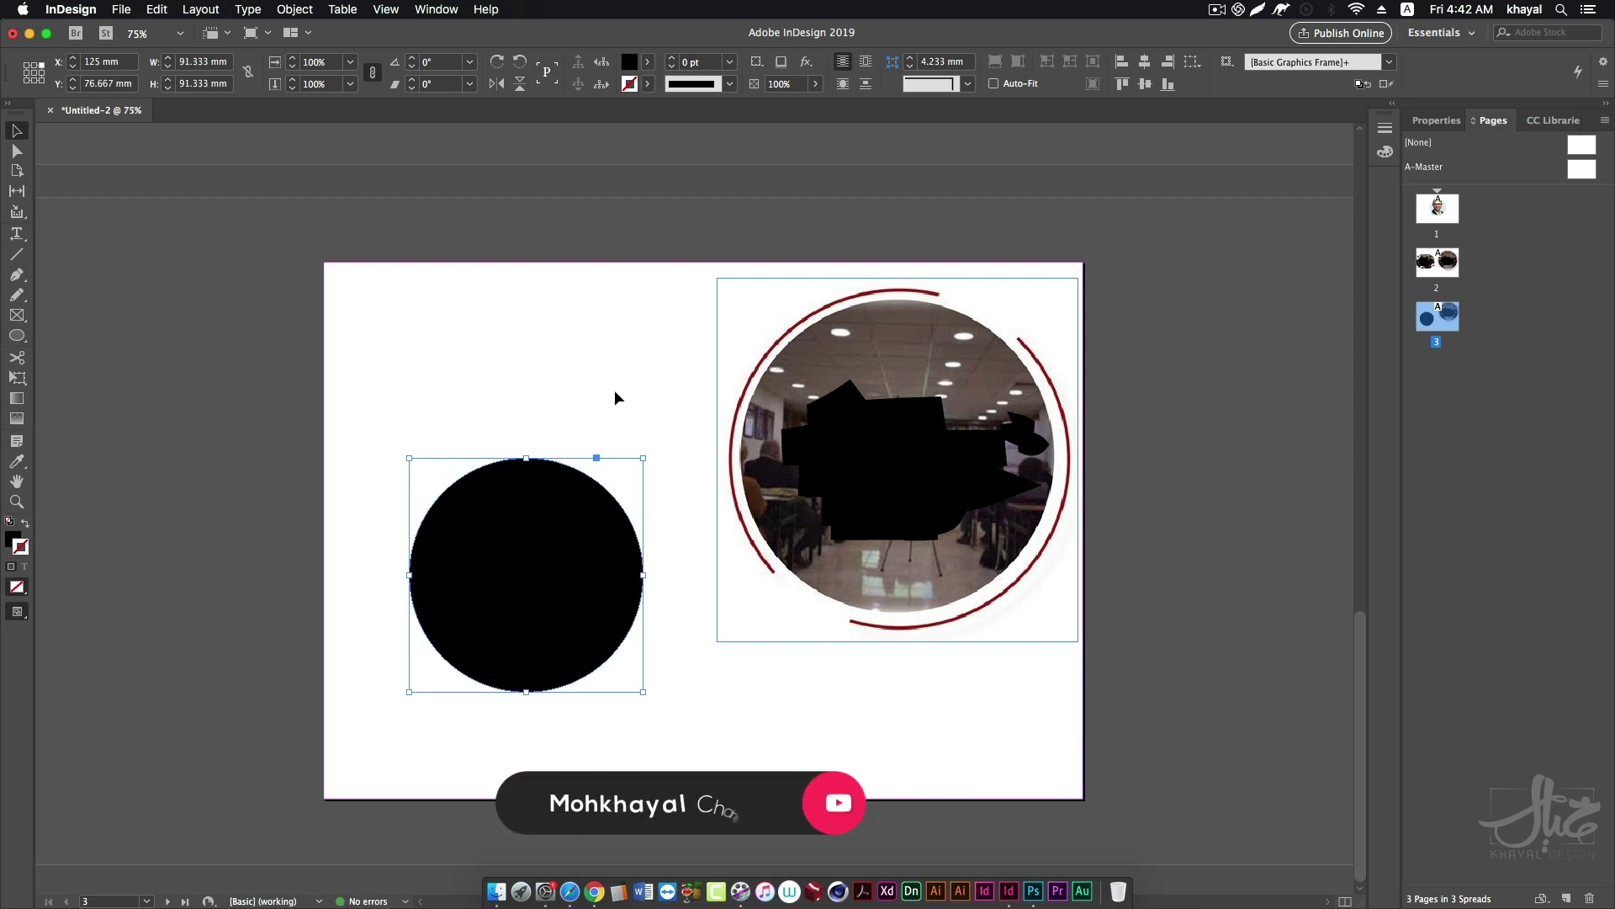
Paste a copy of the black circle in place and turn it into an unfilled, outlined ring about 114 mm in diameter.
click(157, 9)
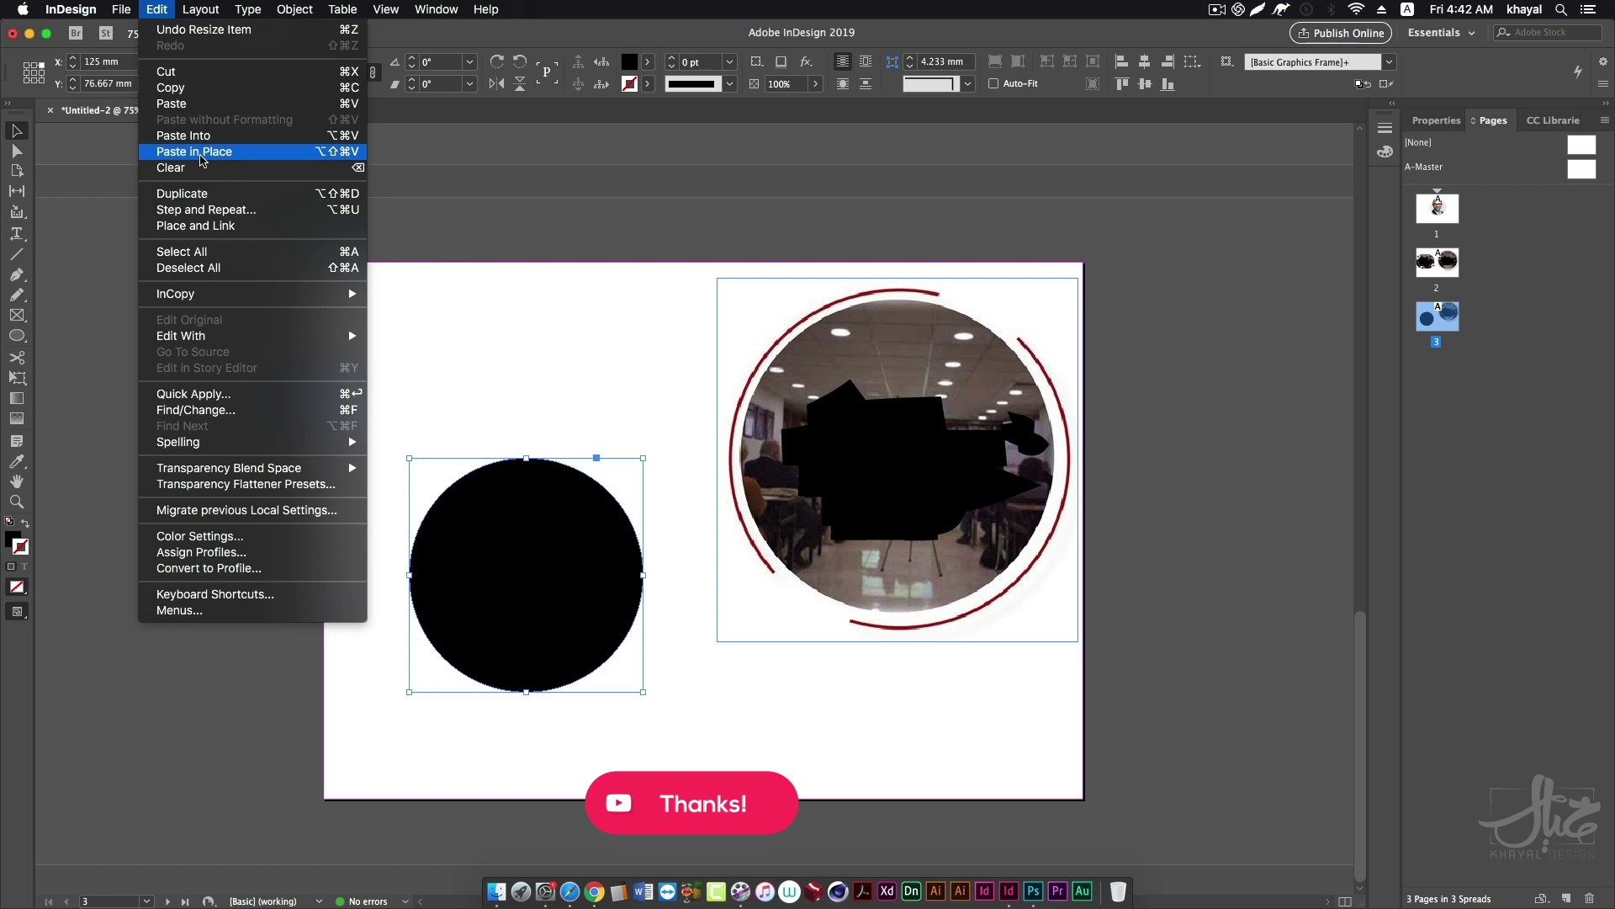
click(202, 153)
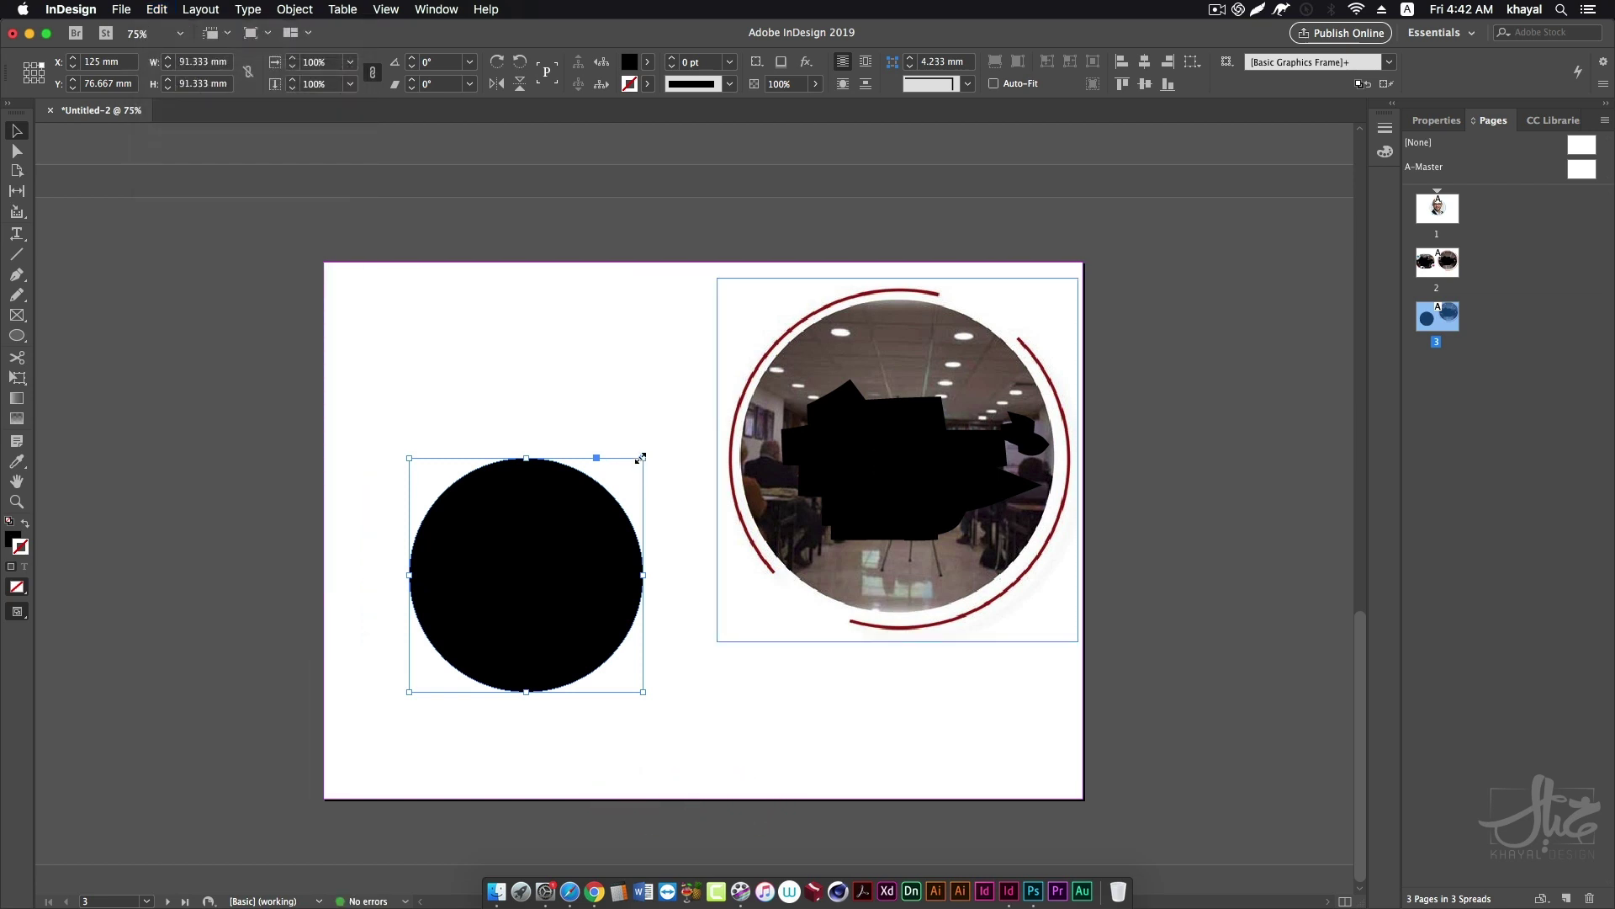
drag(641, 459, 673, 446)
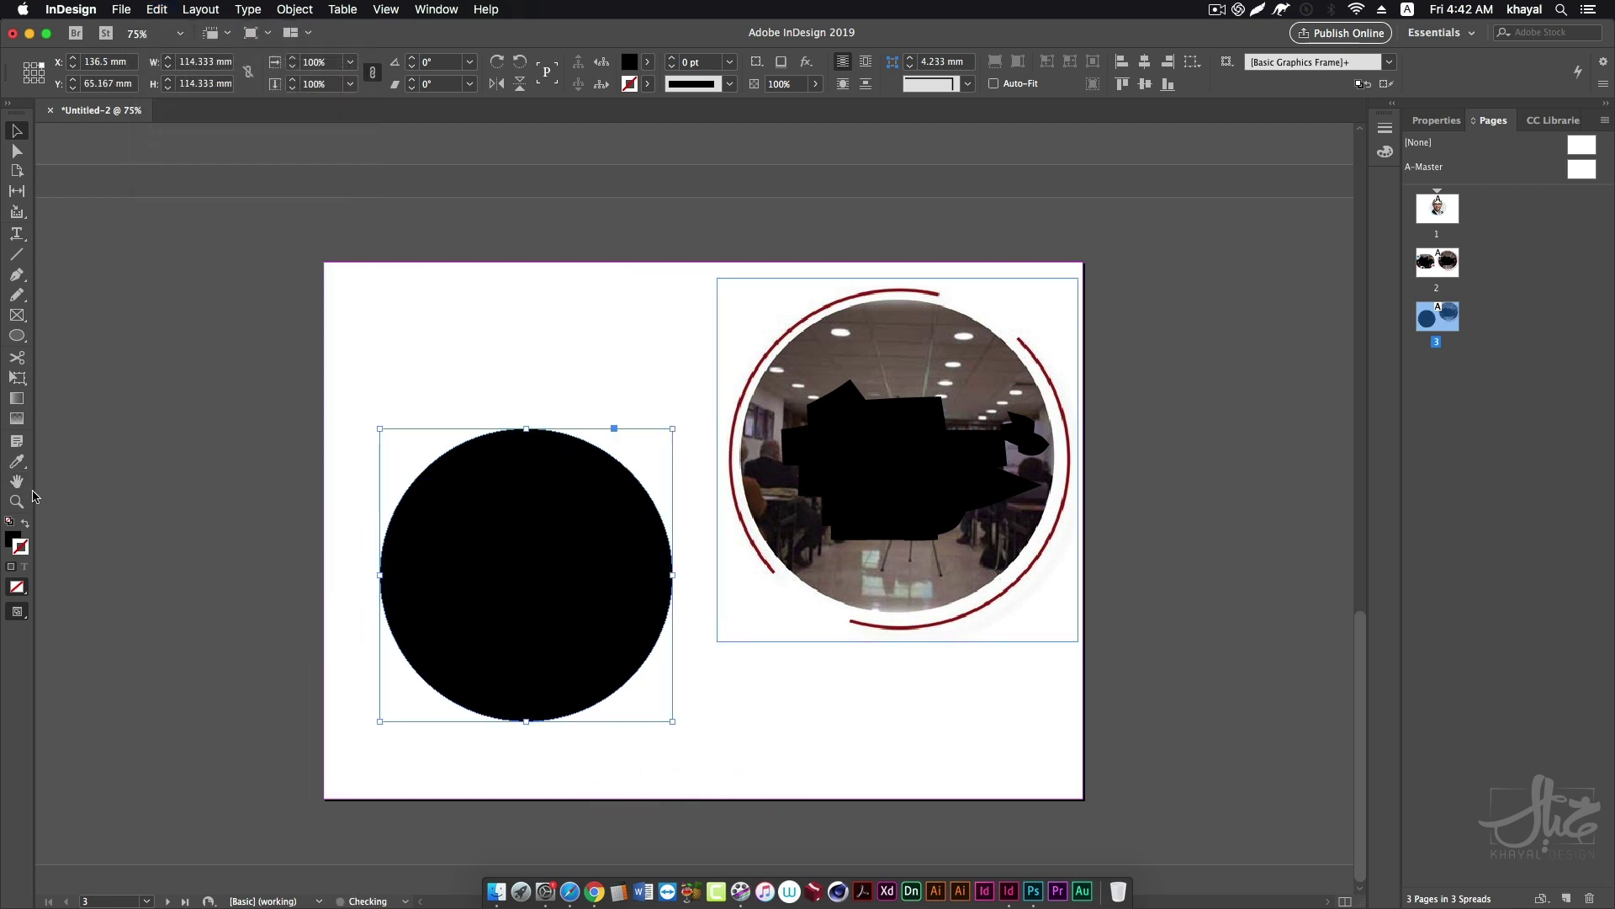
click(25, 522)
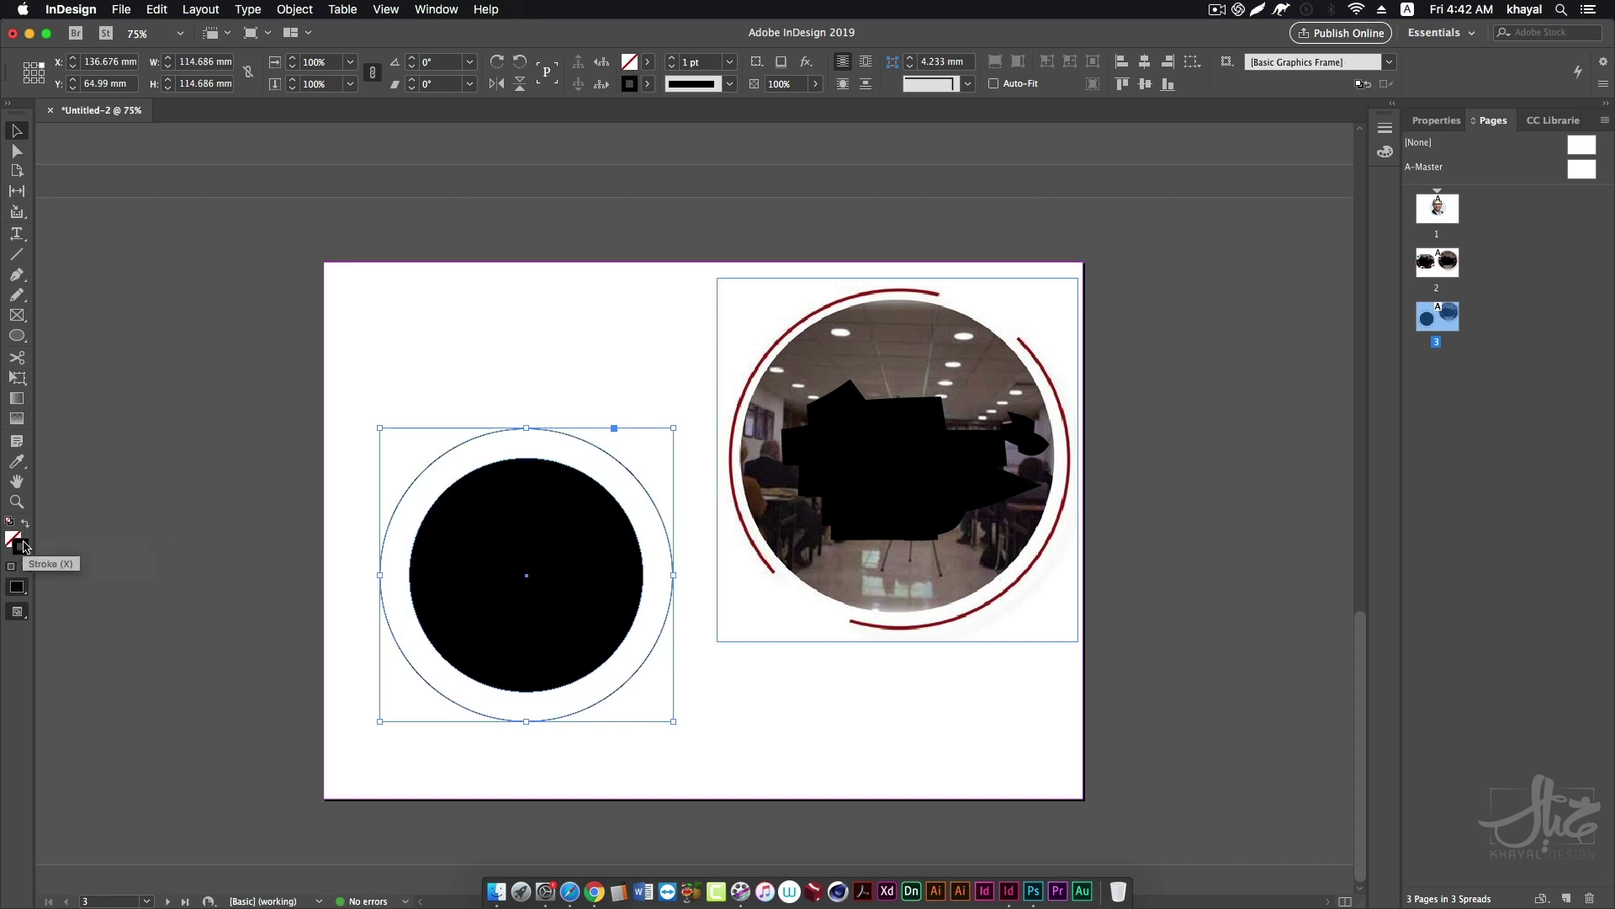
Set the outer ring's stroke weight to 5 pt.
click(21, 549)
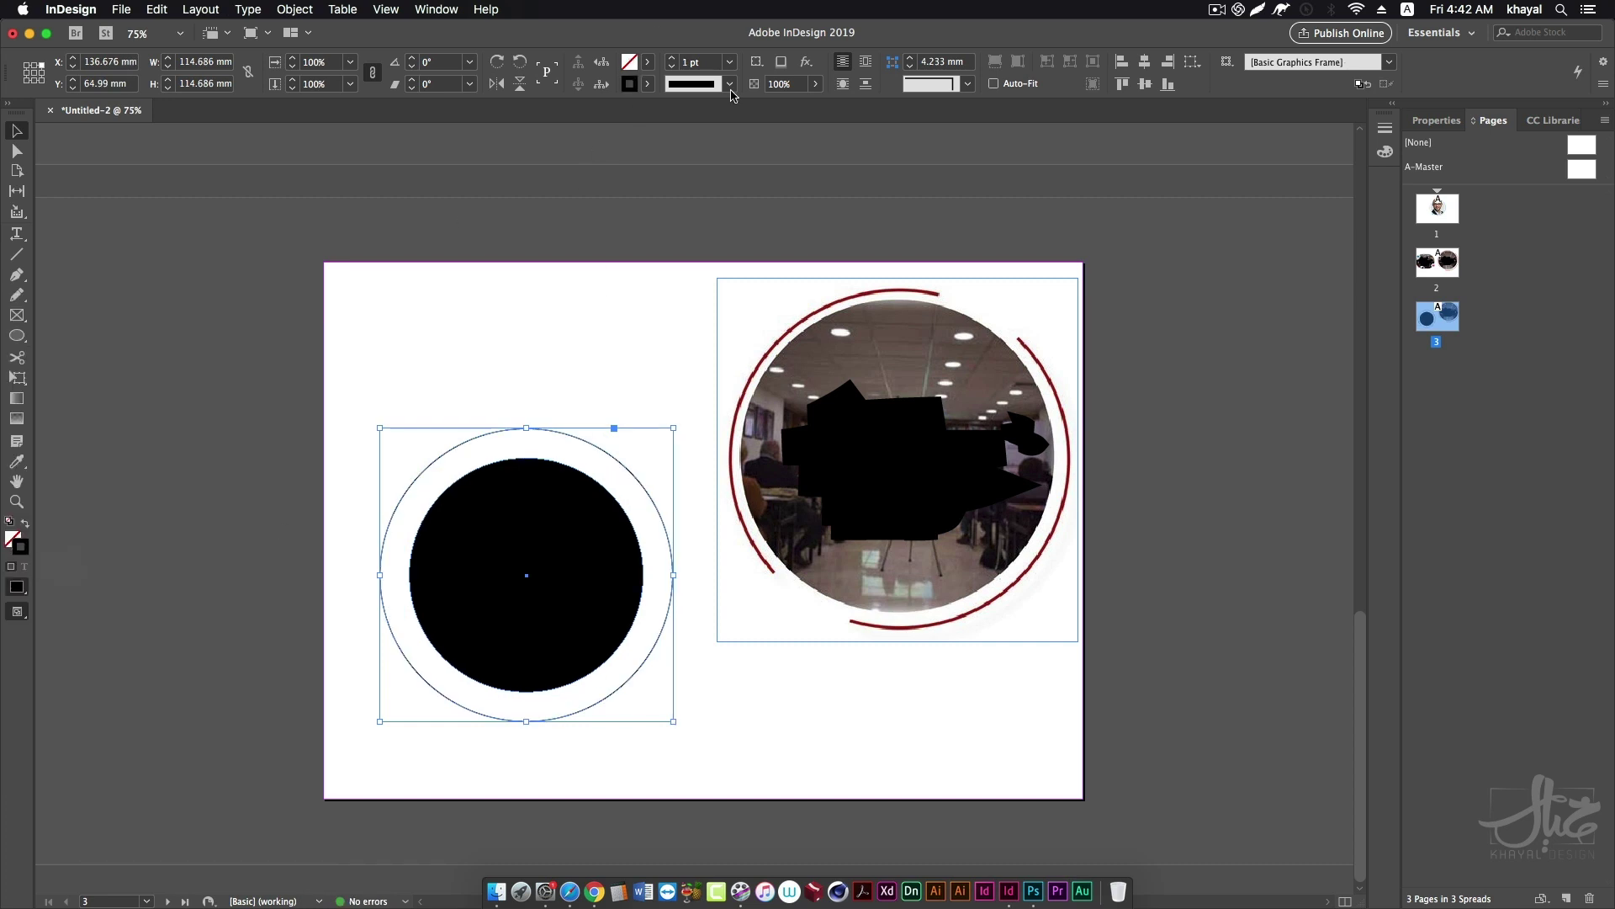
click(673, 58)
click(673, 59)
click(673, 66)
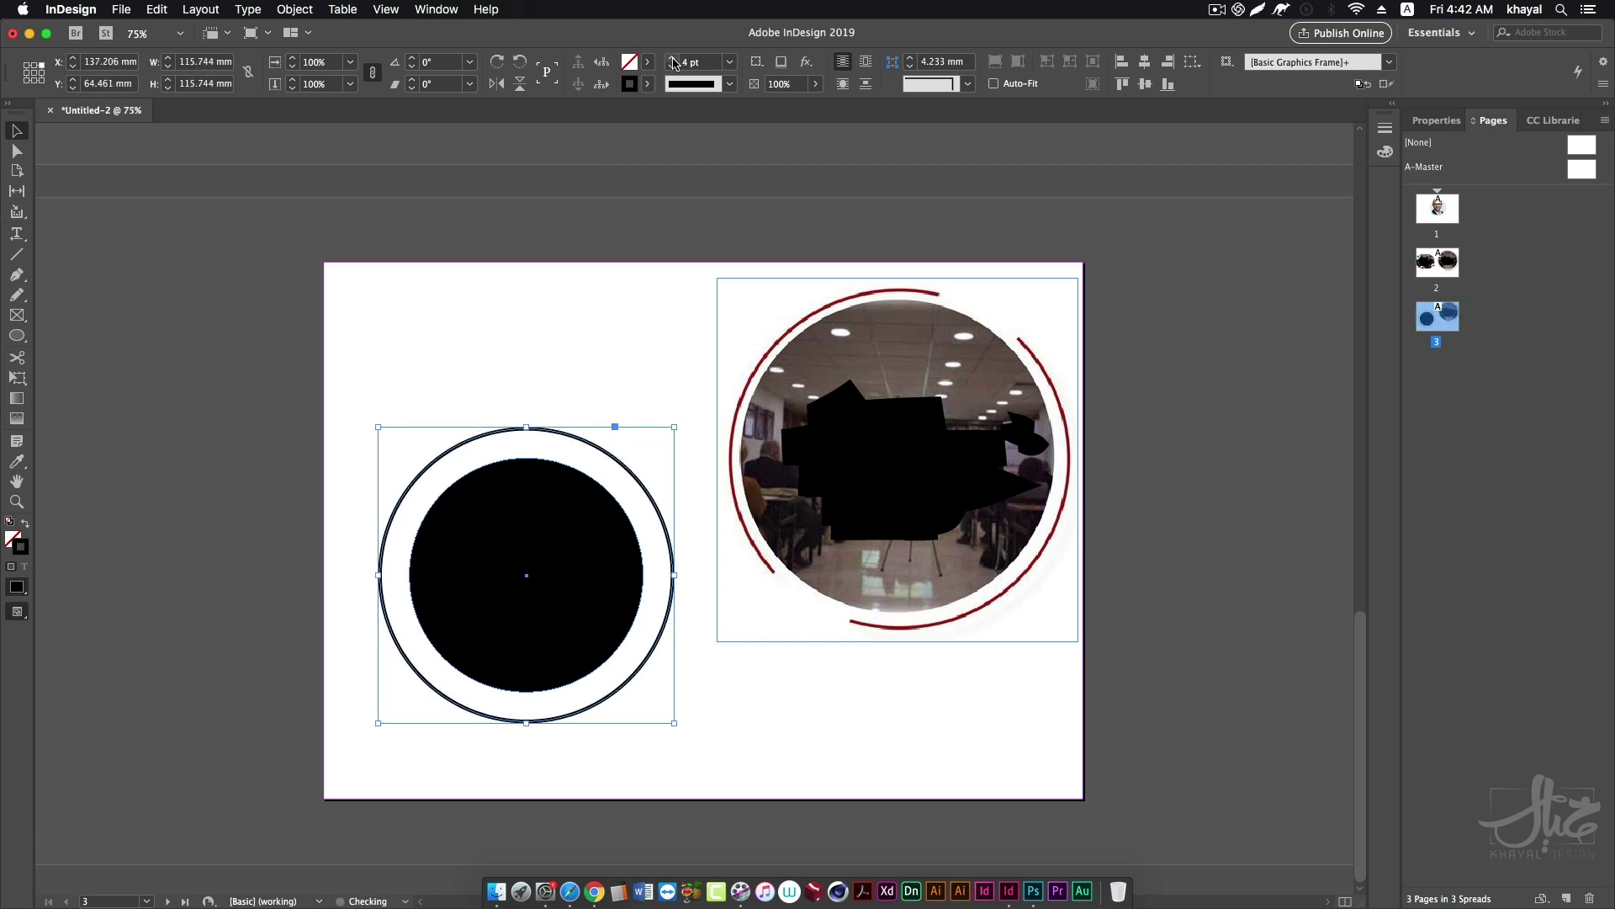
click(673, 66)
click(592, 360)
click(587, 444)
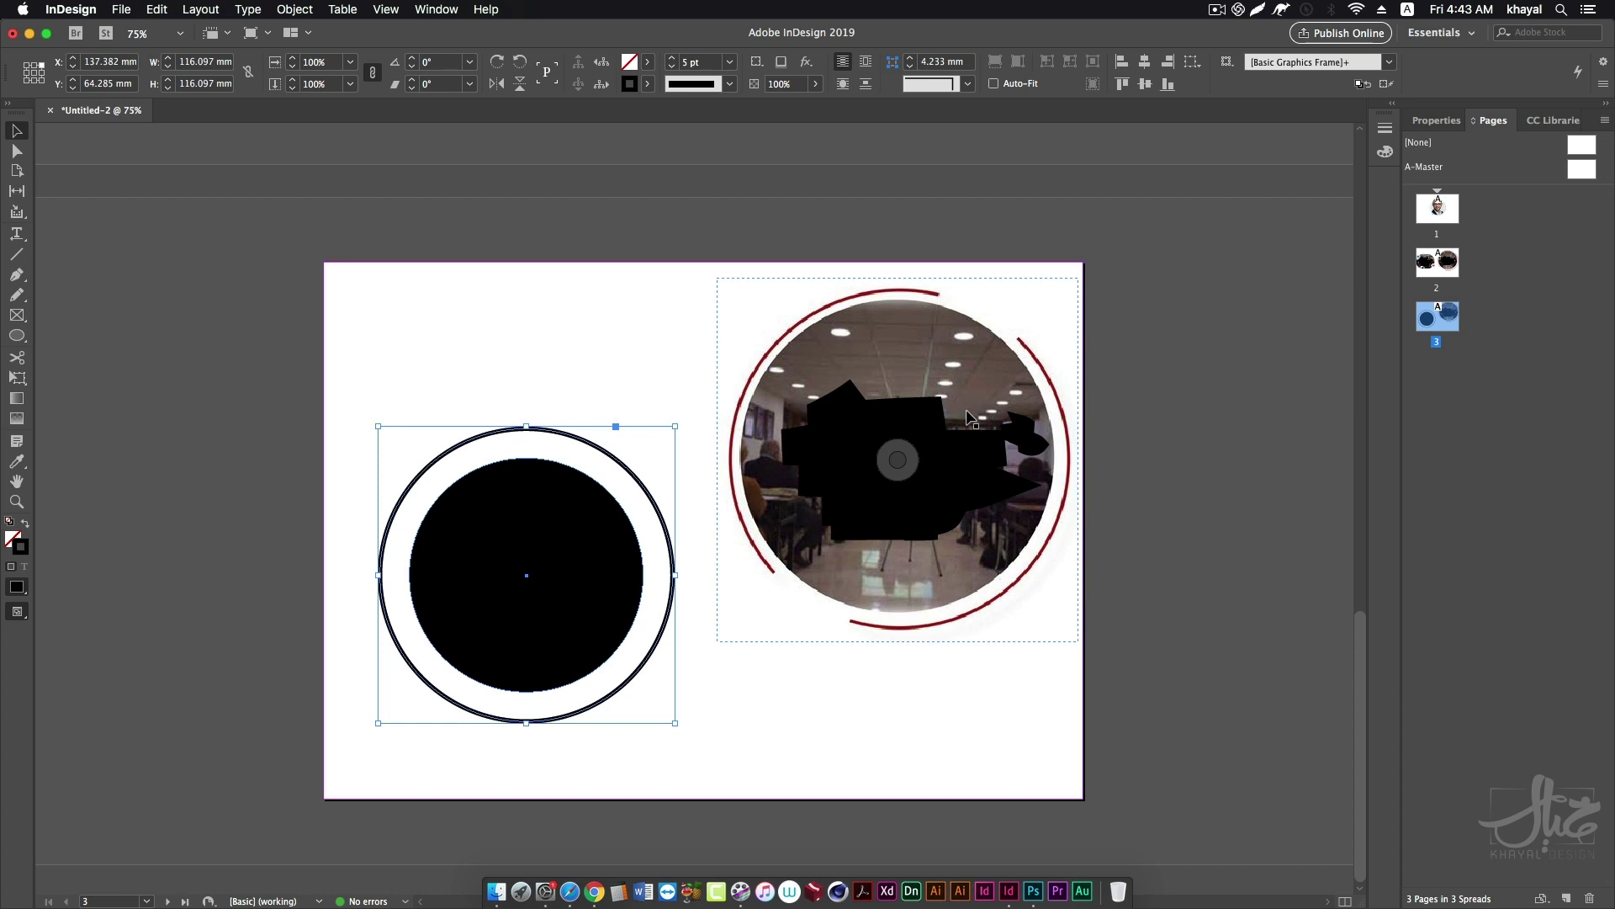
Open the outer ring's path with the Pathfinder Open Path operation.
click(437, 10)
mouse_move(494, 305)
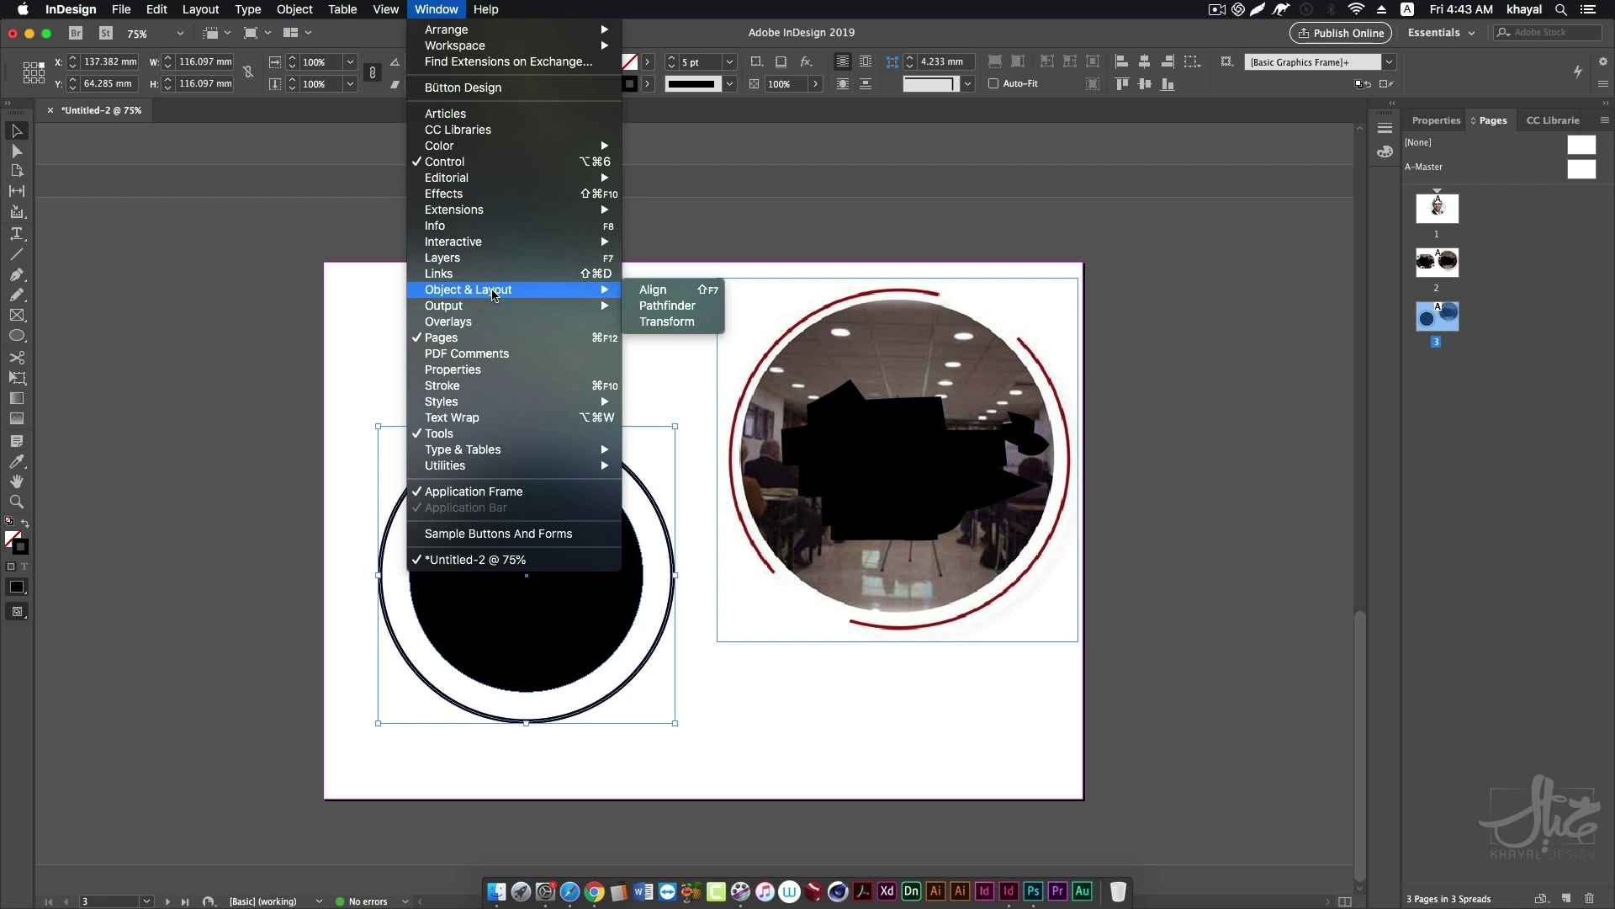
click(694, 308)
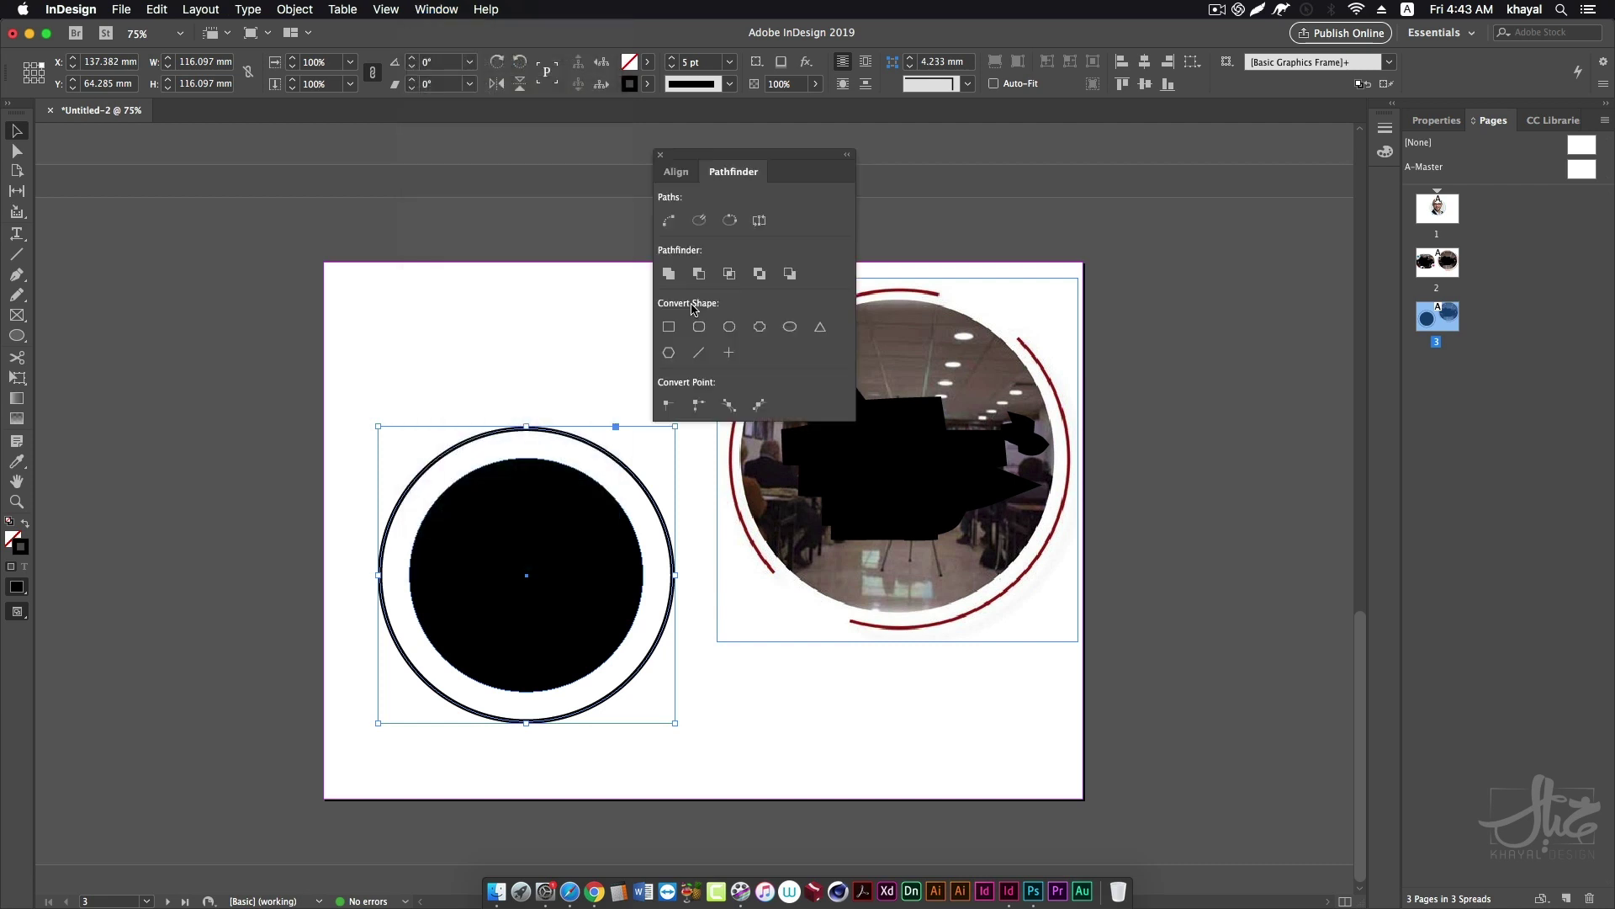
click(703, 220)
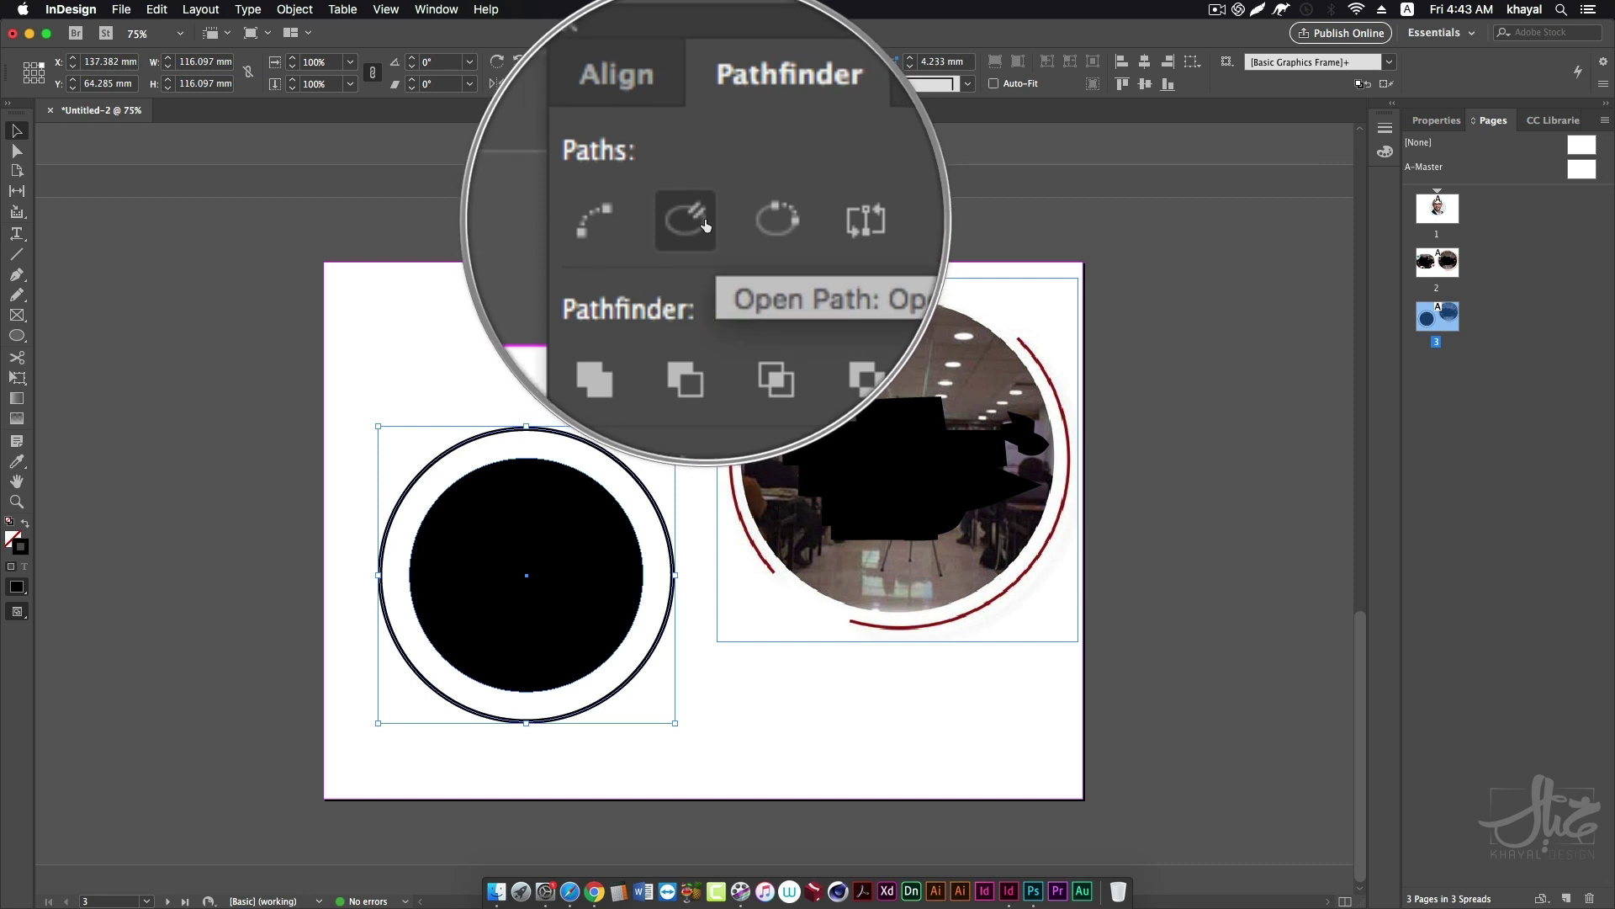
click(701, 221)
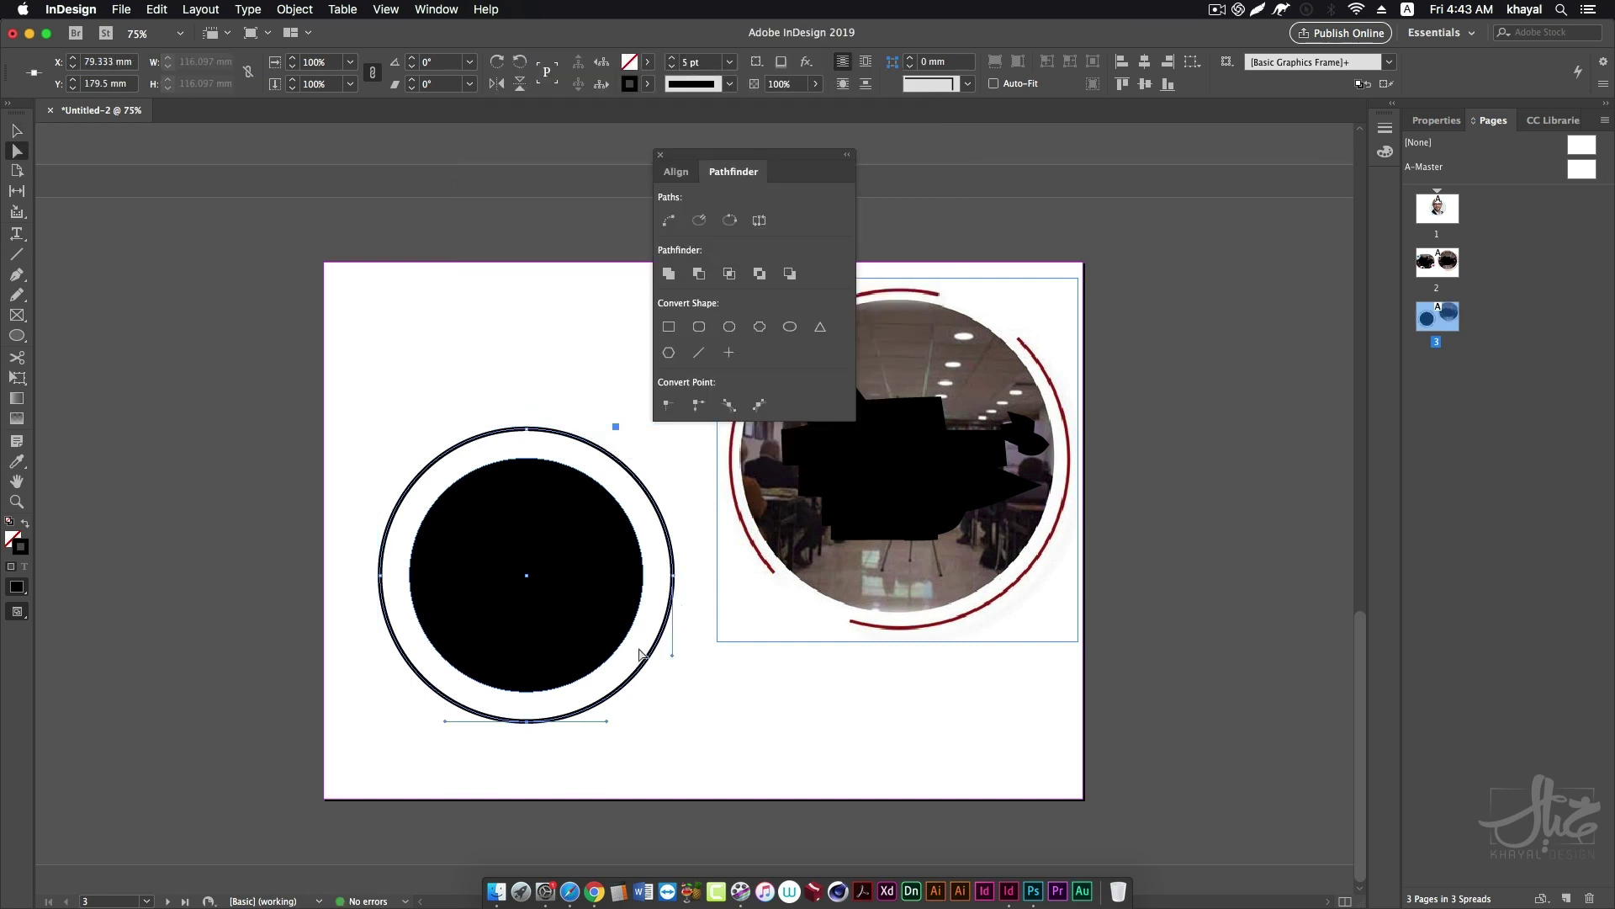
Delete anchor points from the opened ring until only the lower-right quarter arc is left.
drag(799, 172, 1249, 183)
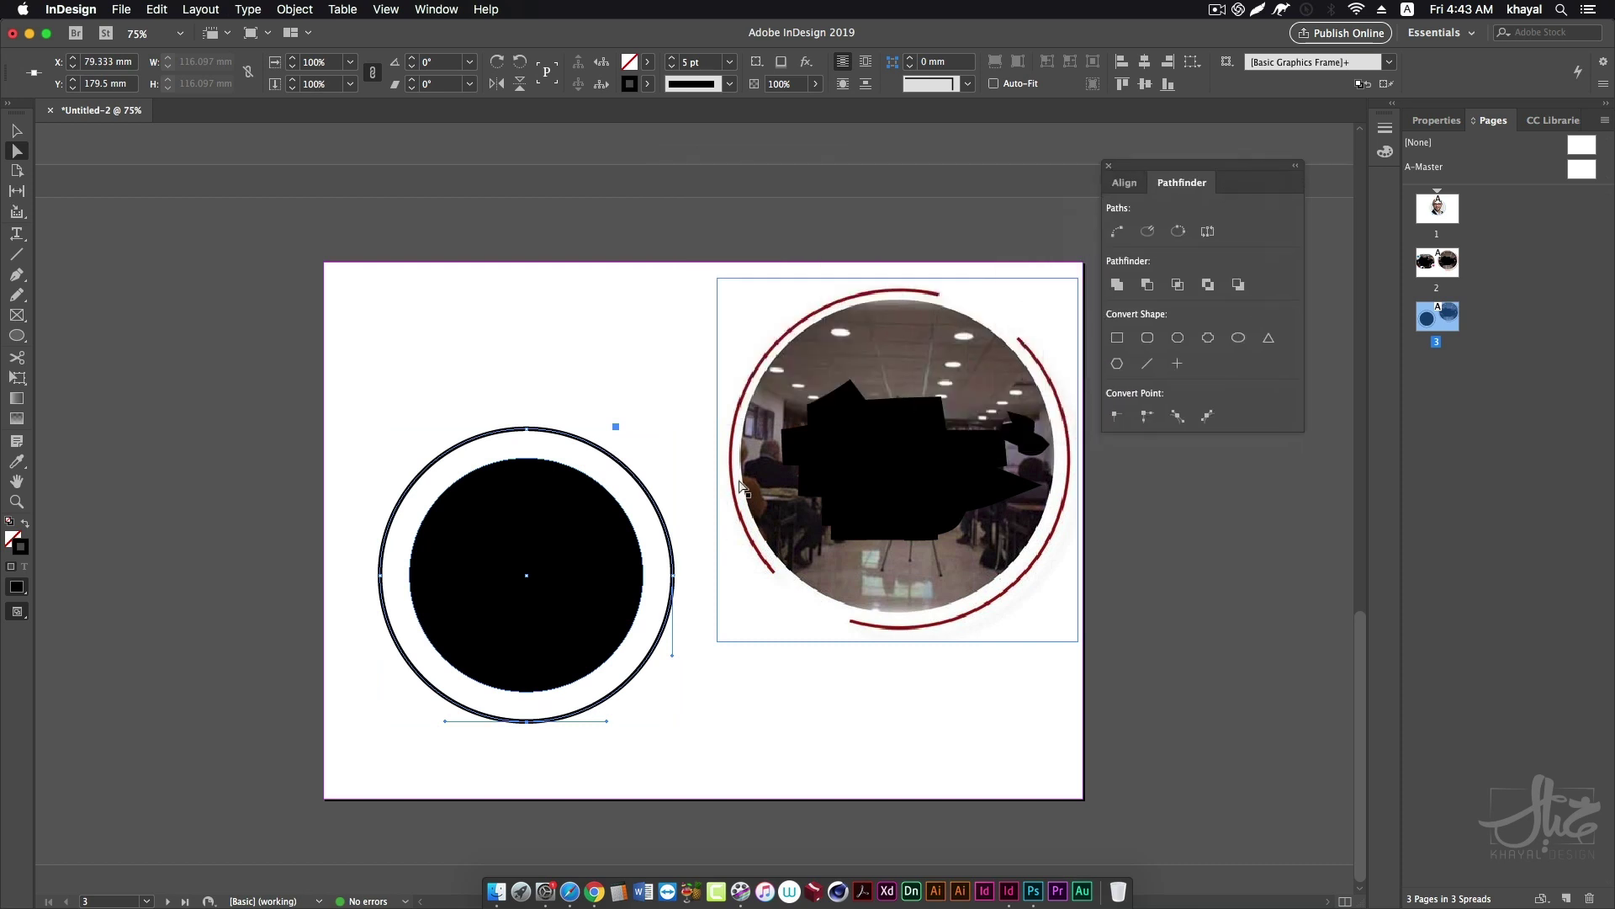
click(527, 722)
key(Delete)
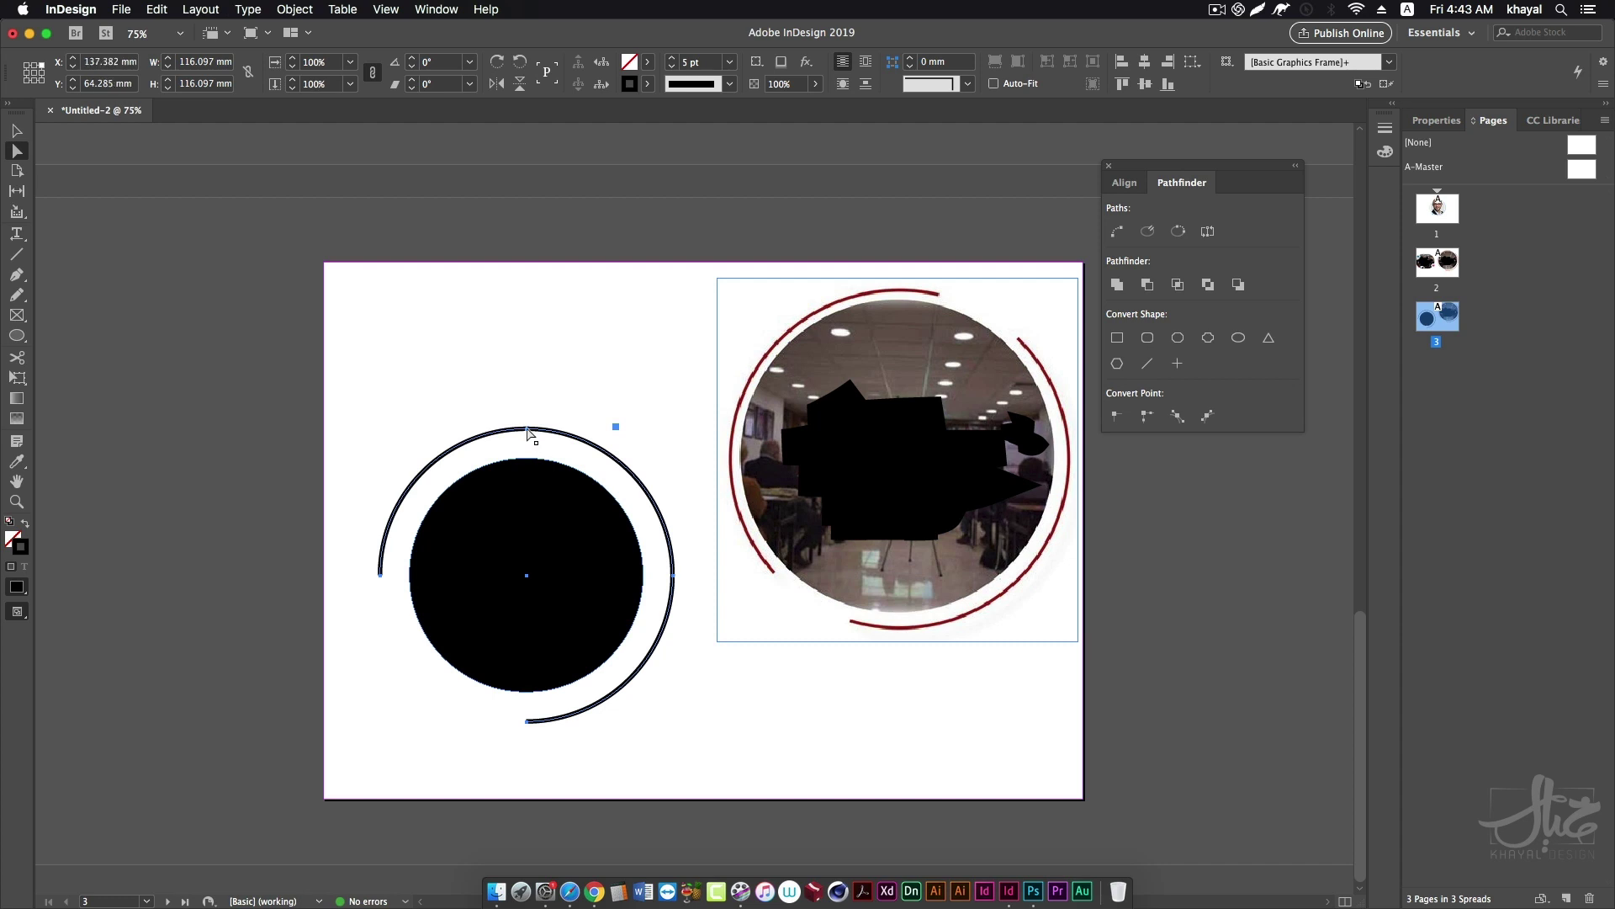
key(Delete)
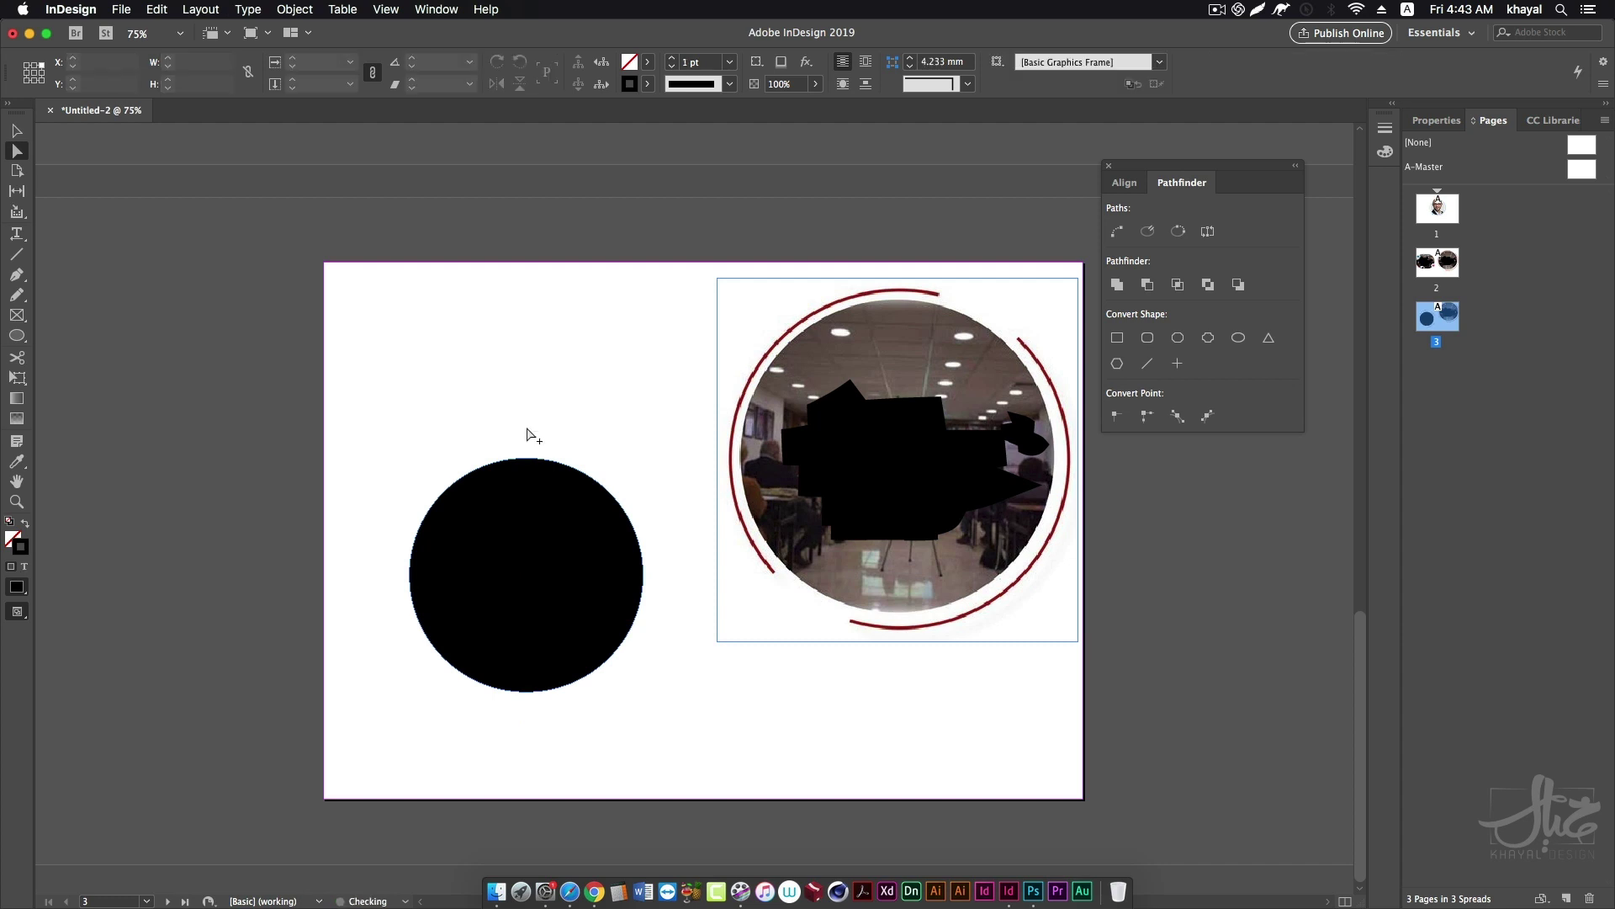
key(super+z)
key(super+z)
key(v)
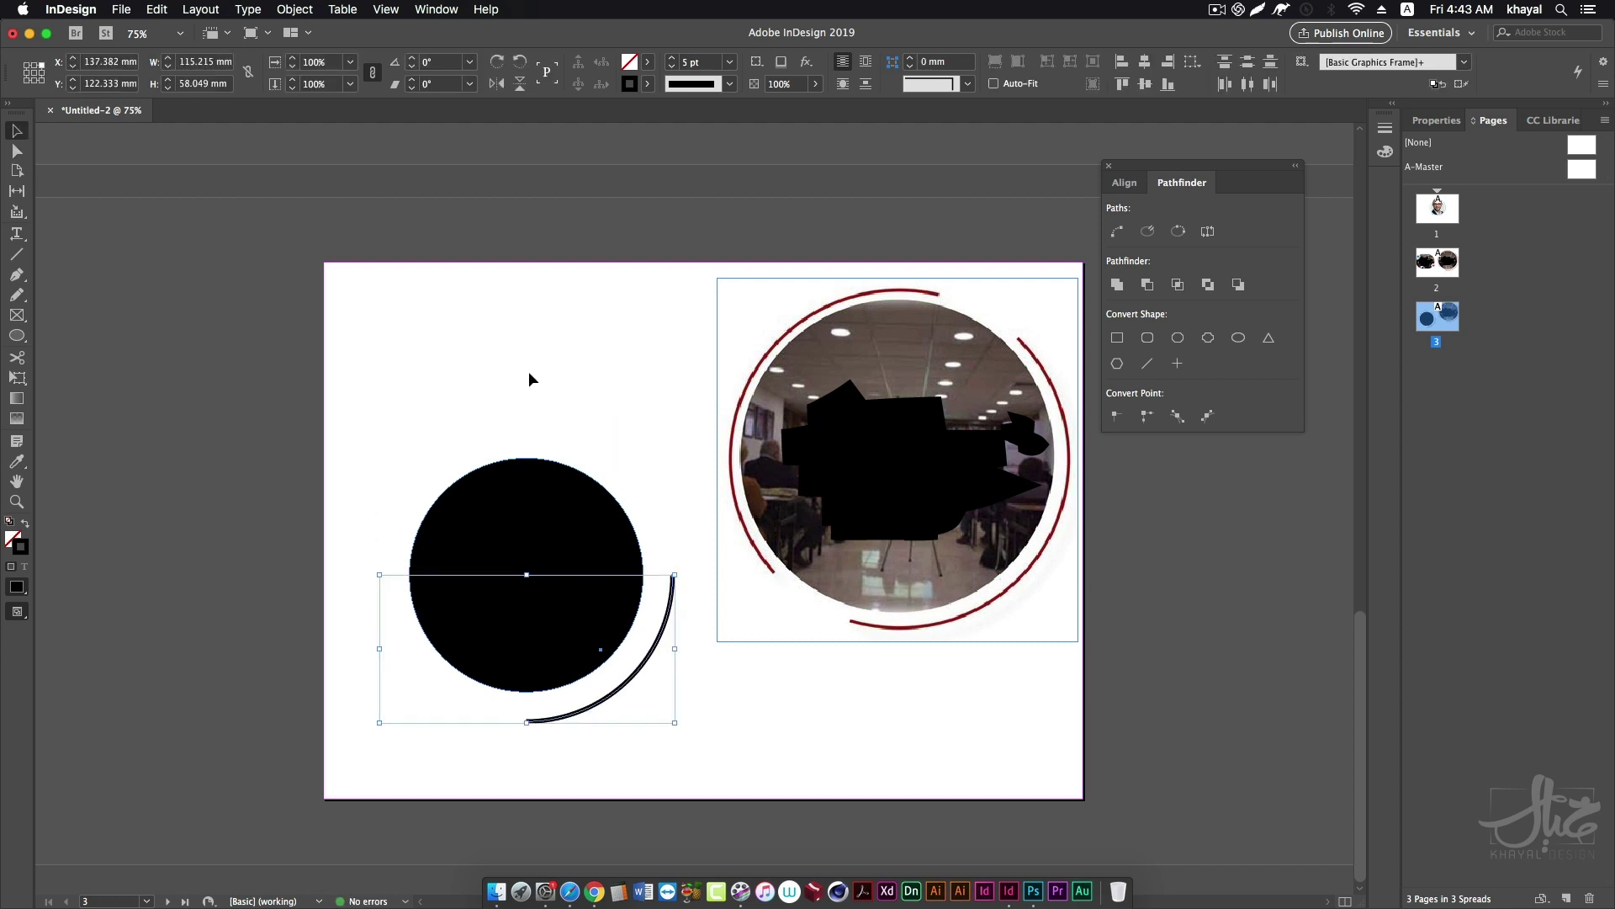
Duplicate the quarter arc and rotate the copy to about -173° around the upper-left side of the black circle.
click(672, 676)
click(650, 662)
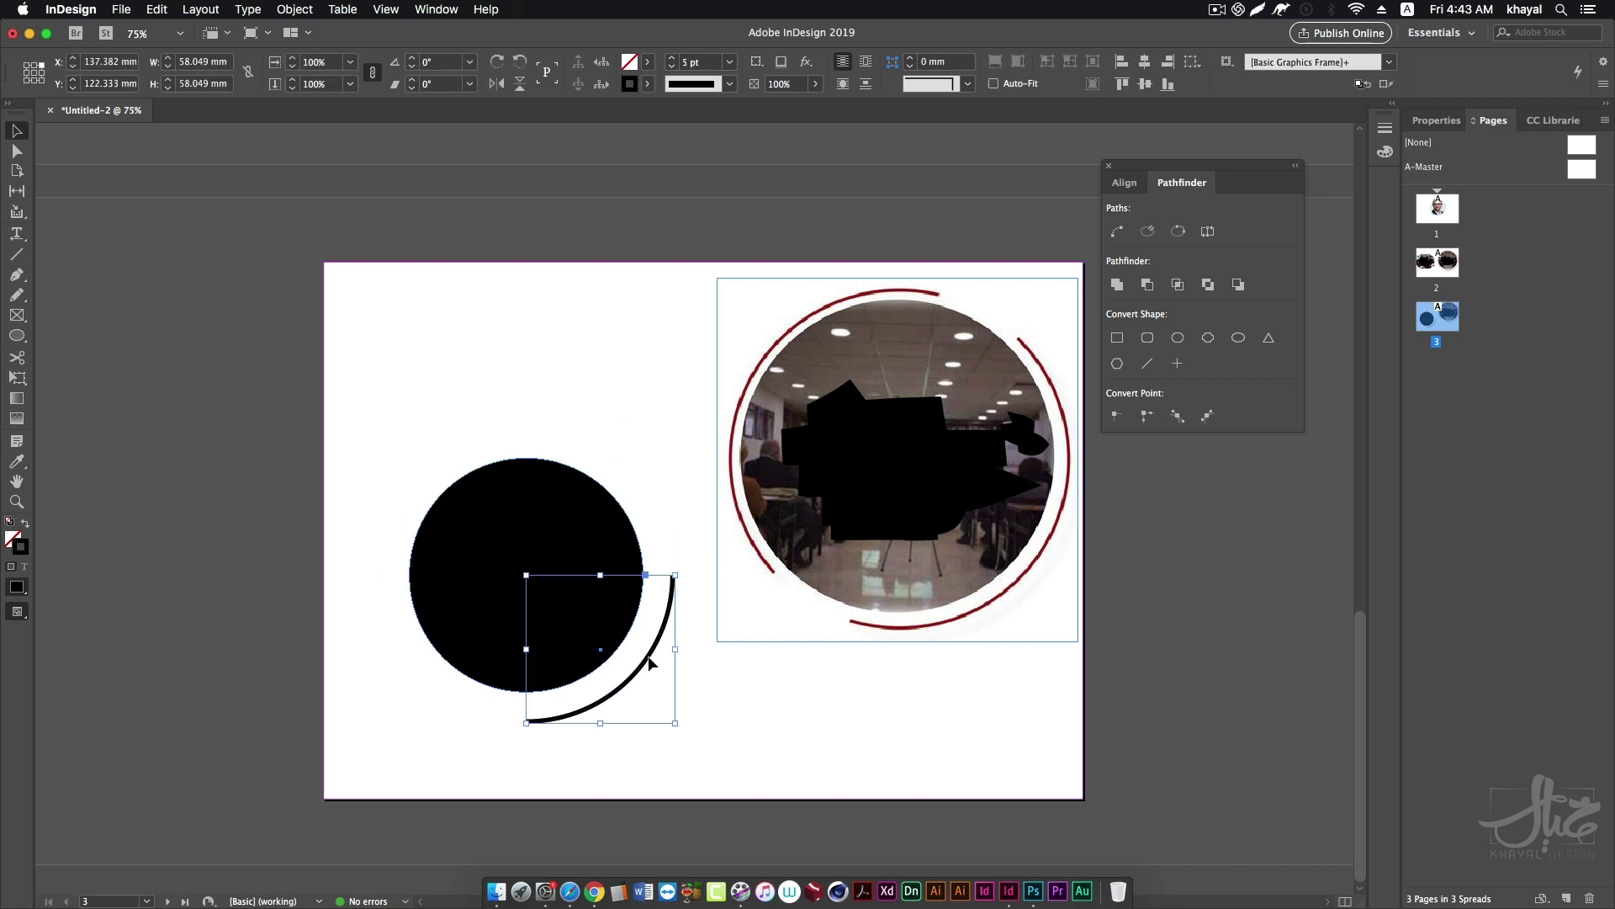
alt+drag(650, 662, 402, 661)
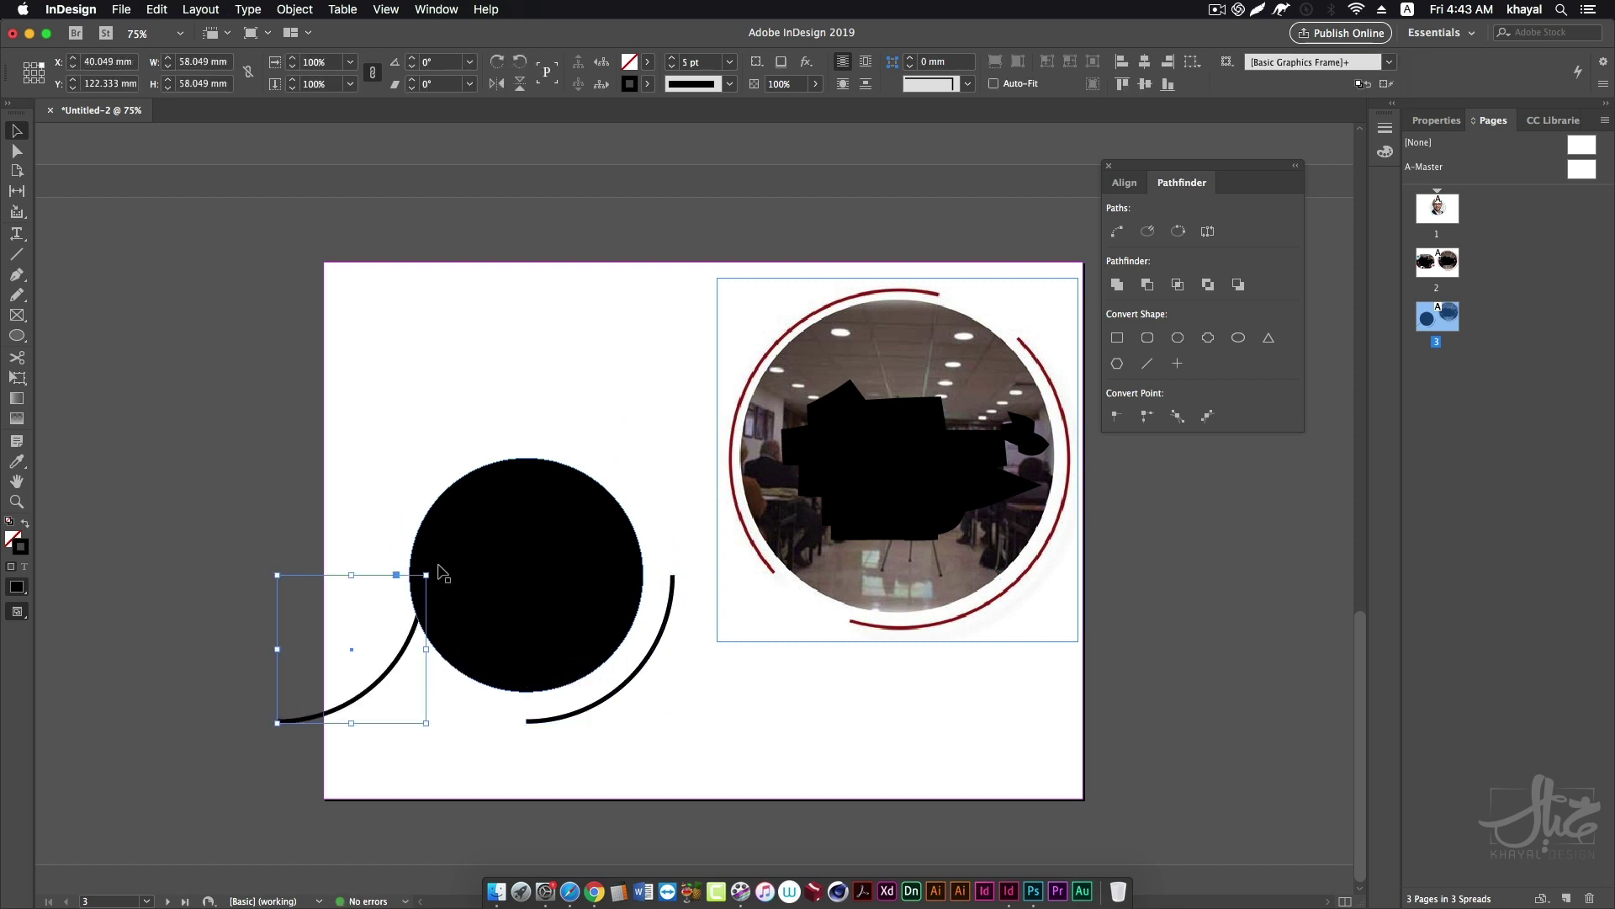
key(e)
drag(442, 564, 277, 724)
drag(332, 601, 418, 484)
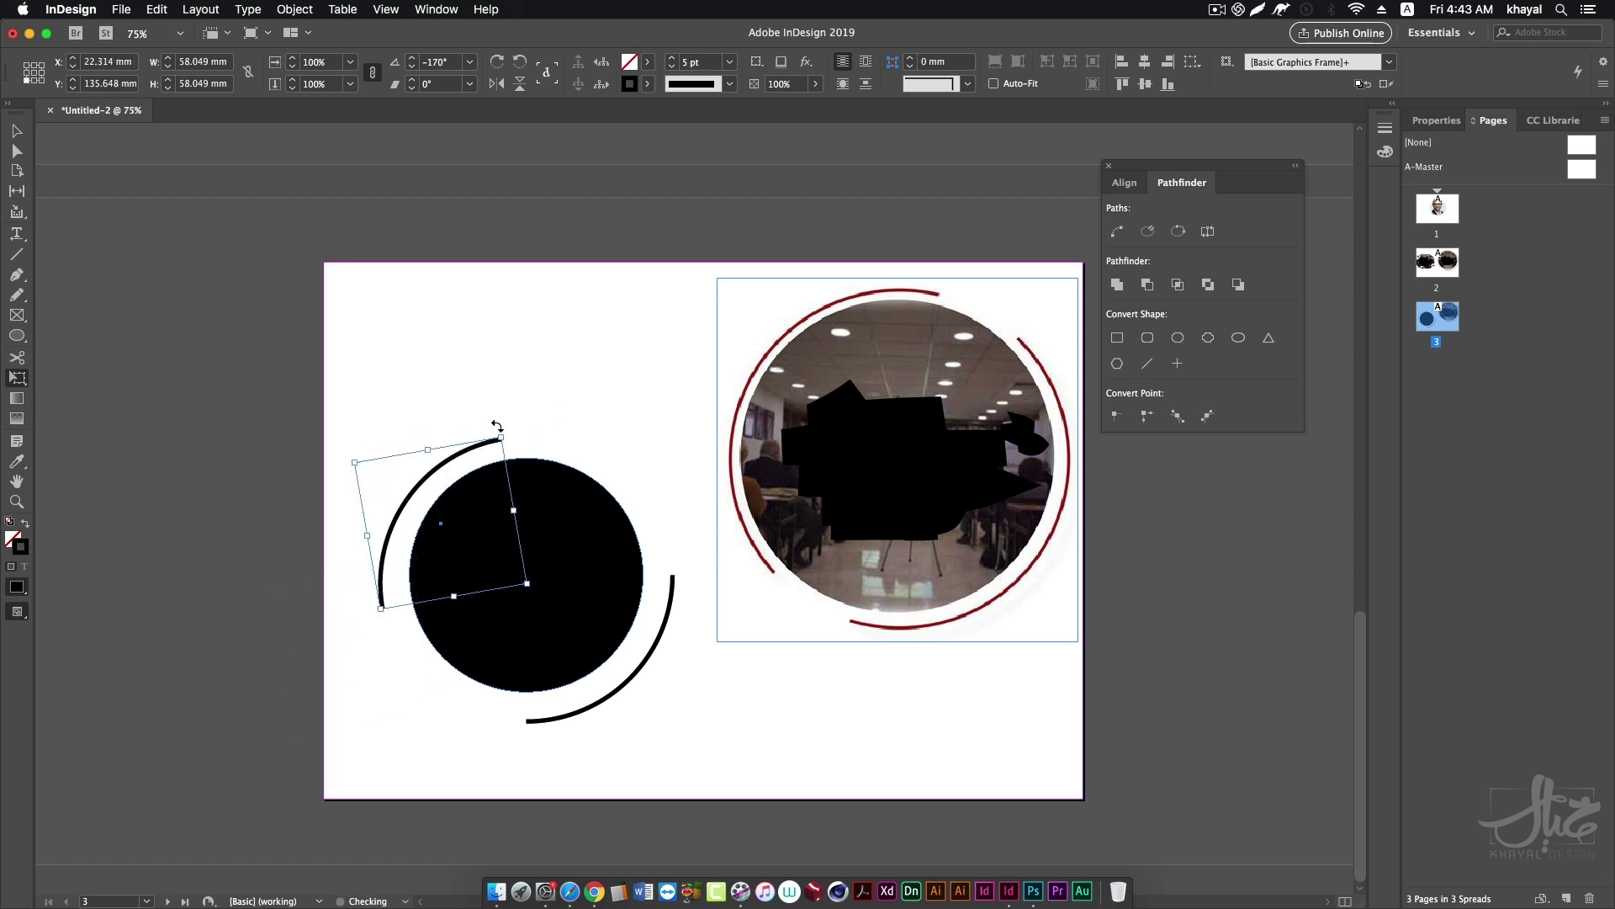
drag(495, 431, 515, 424)
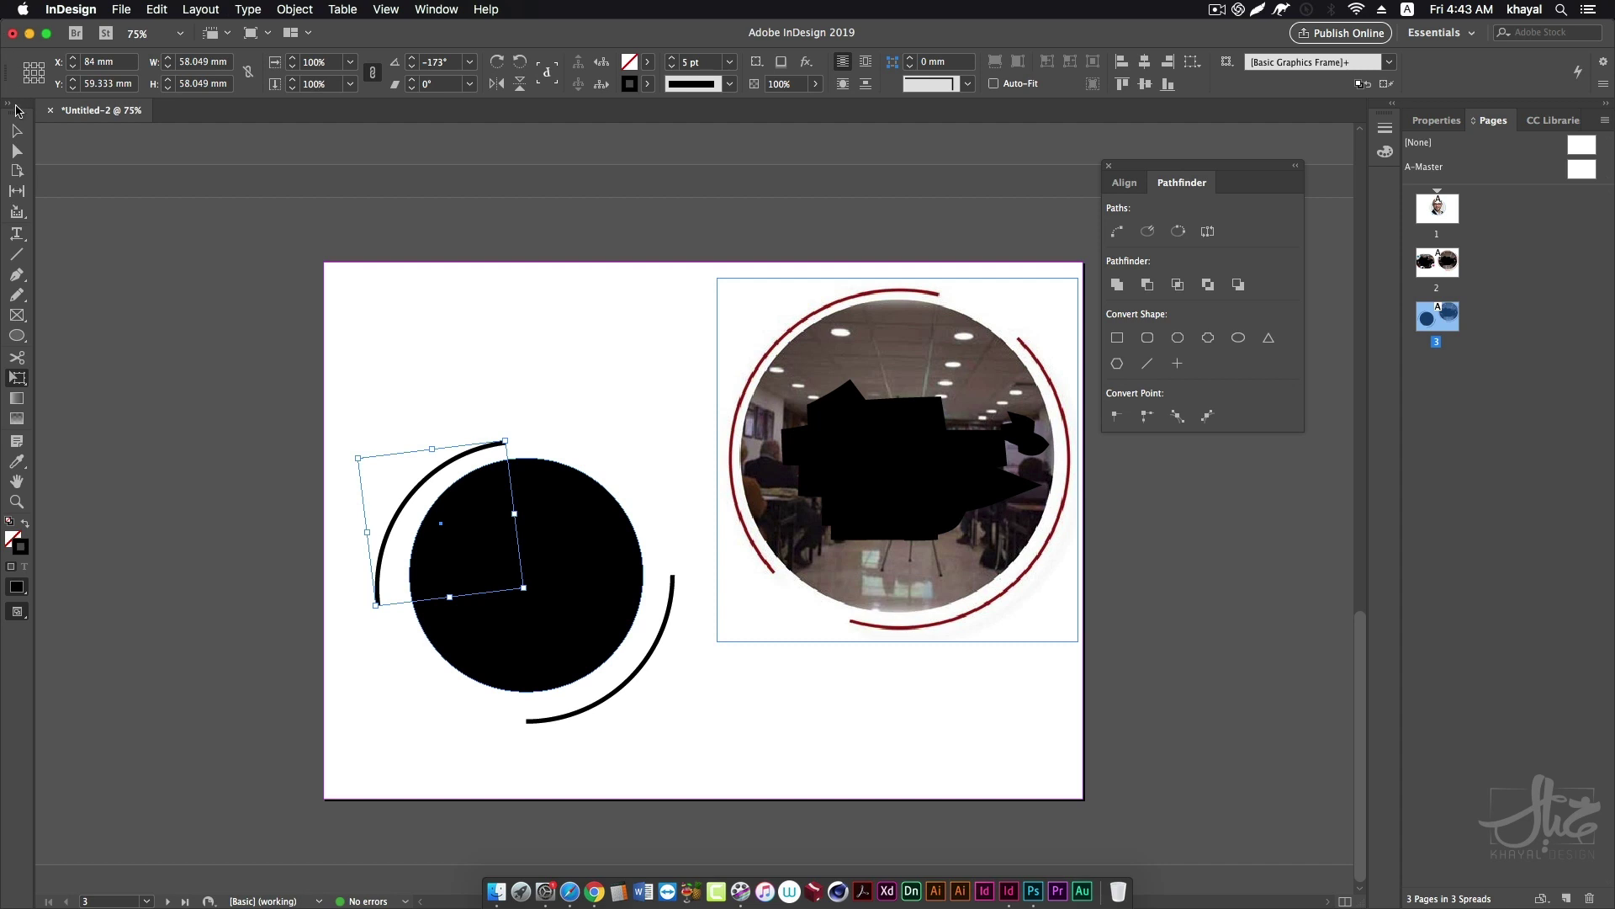
Clear page 3 by deleting the circle, both arcs and the circular reference picture.
click(16, 130)
click(583, 552)
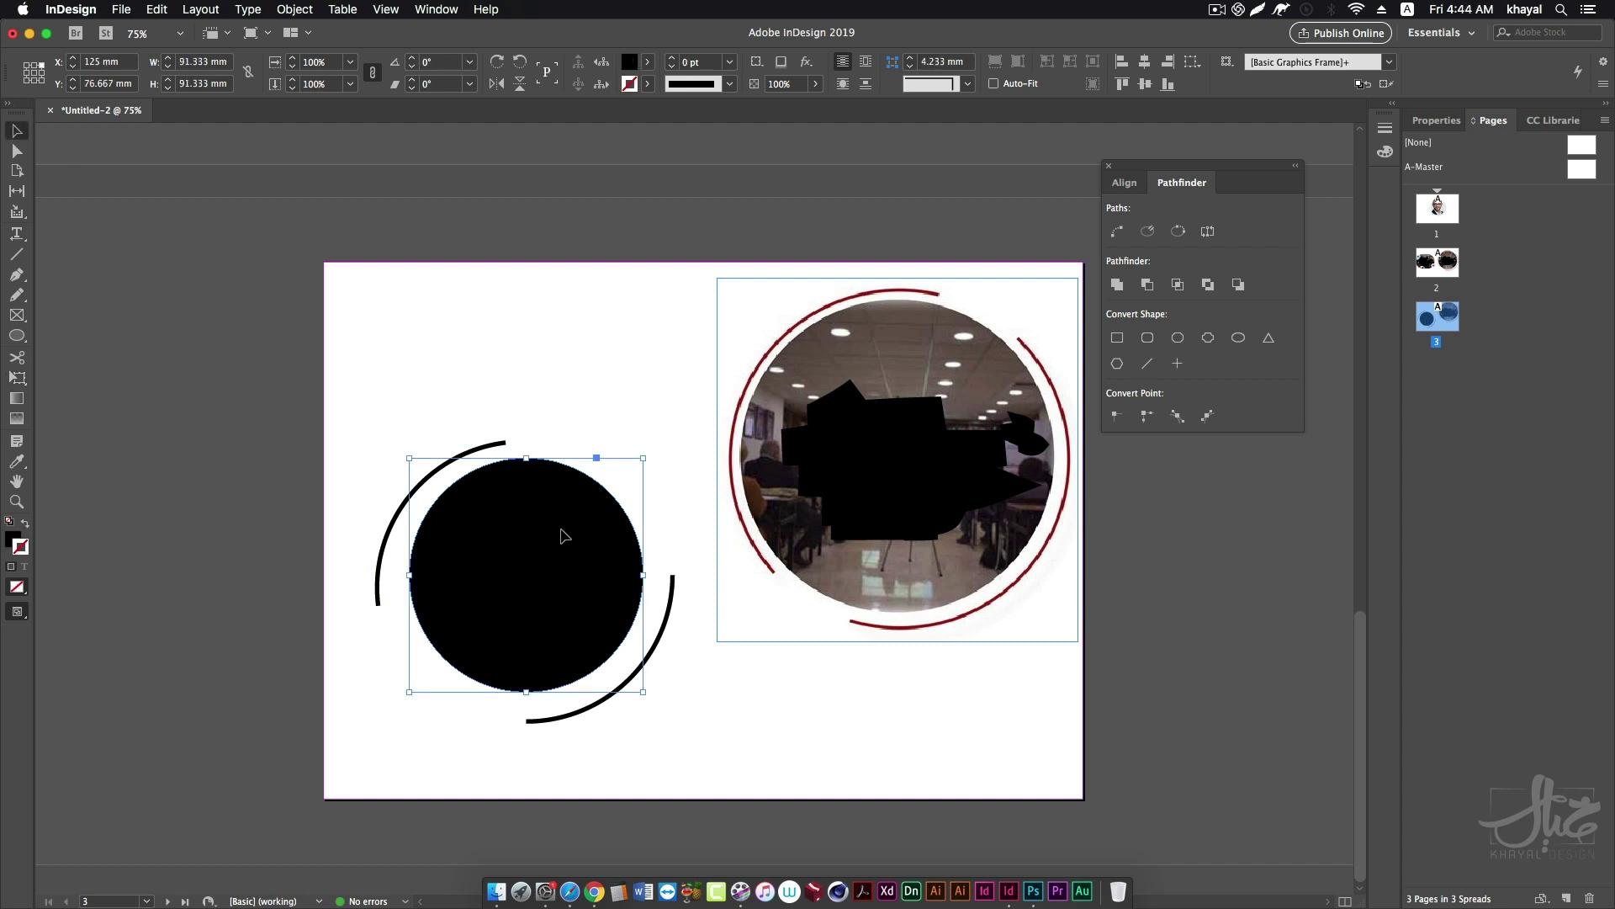
click(126, 9)
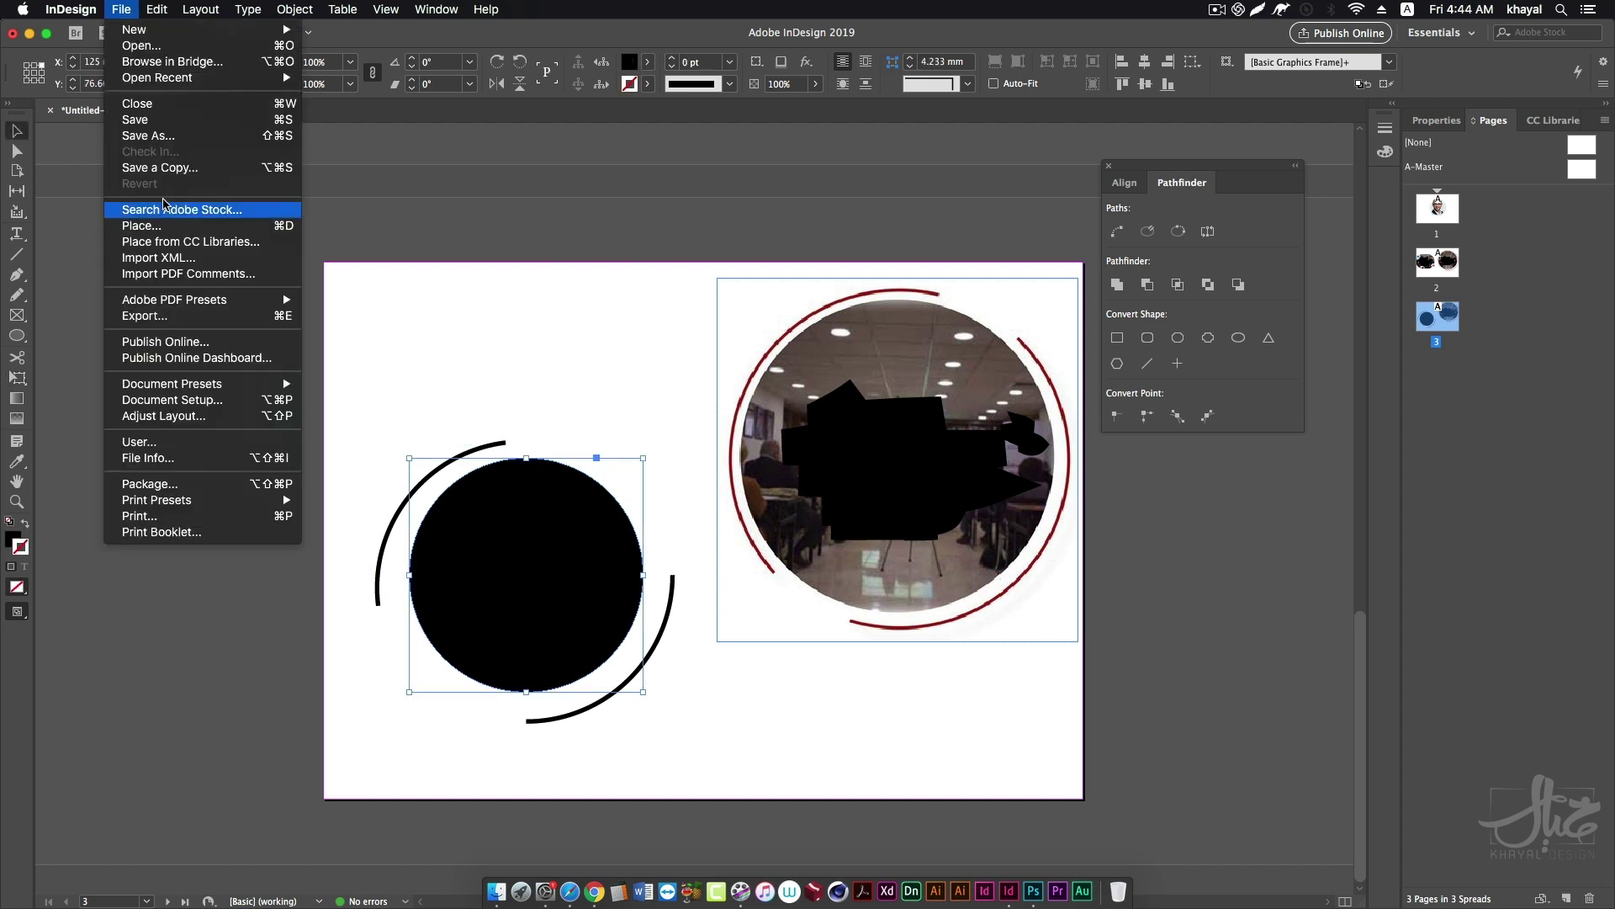
drag(361, 263, 1058, 749)
key(Delete)
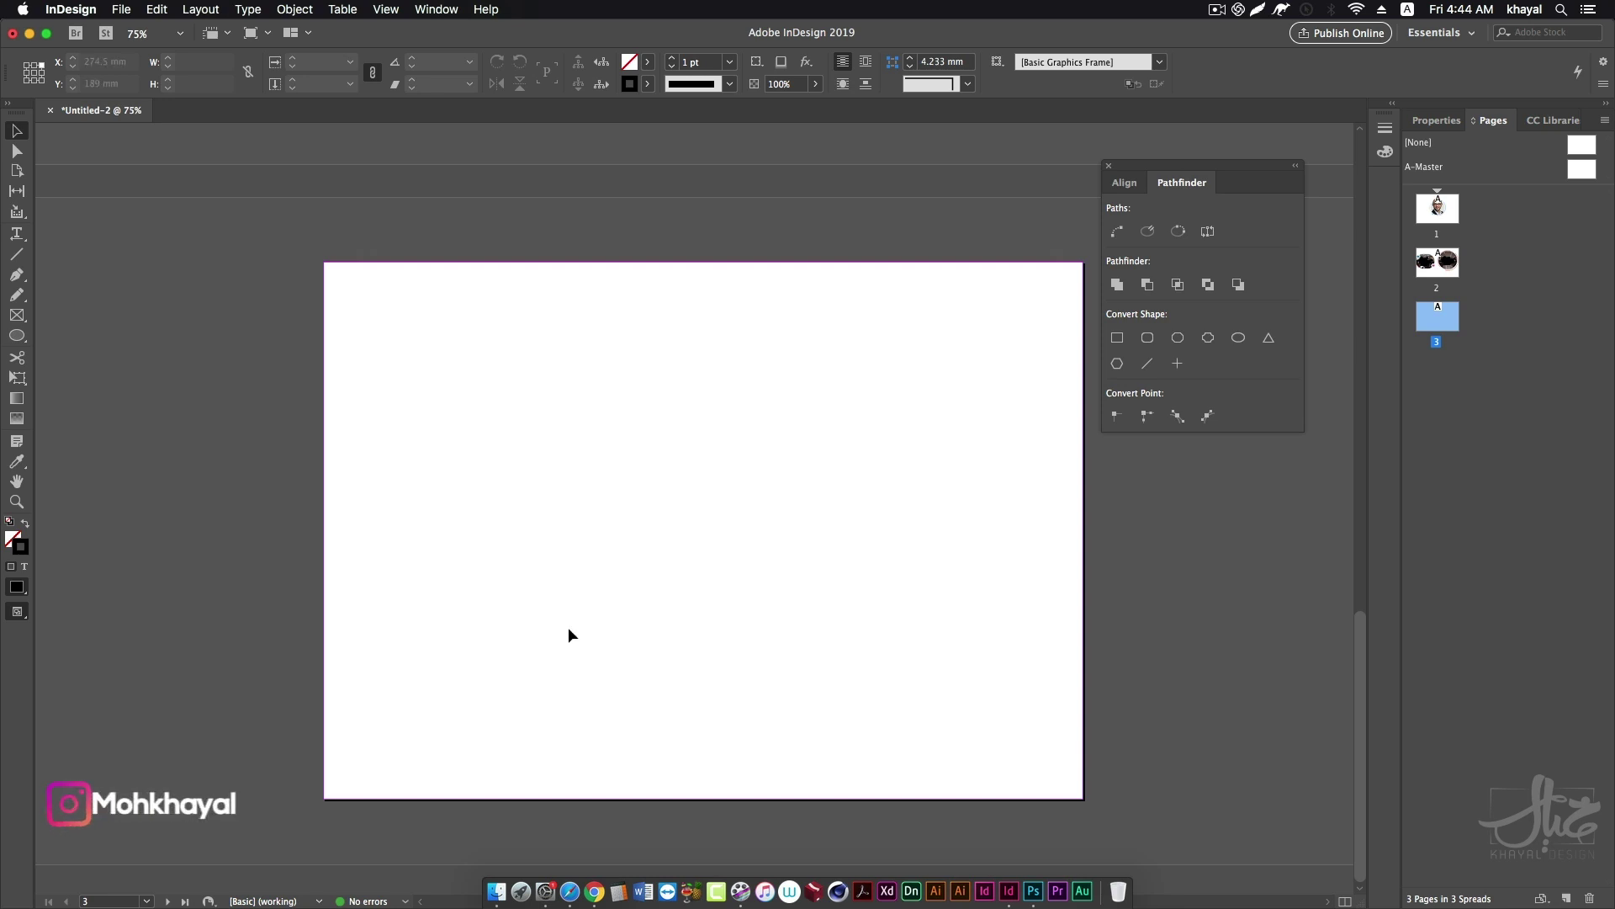
Draw a closed freeform shape with rounded curves and an arched lower edge using the Pen tool, about 113 by 86 mm.
click(15, 274)
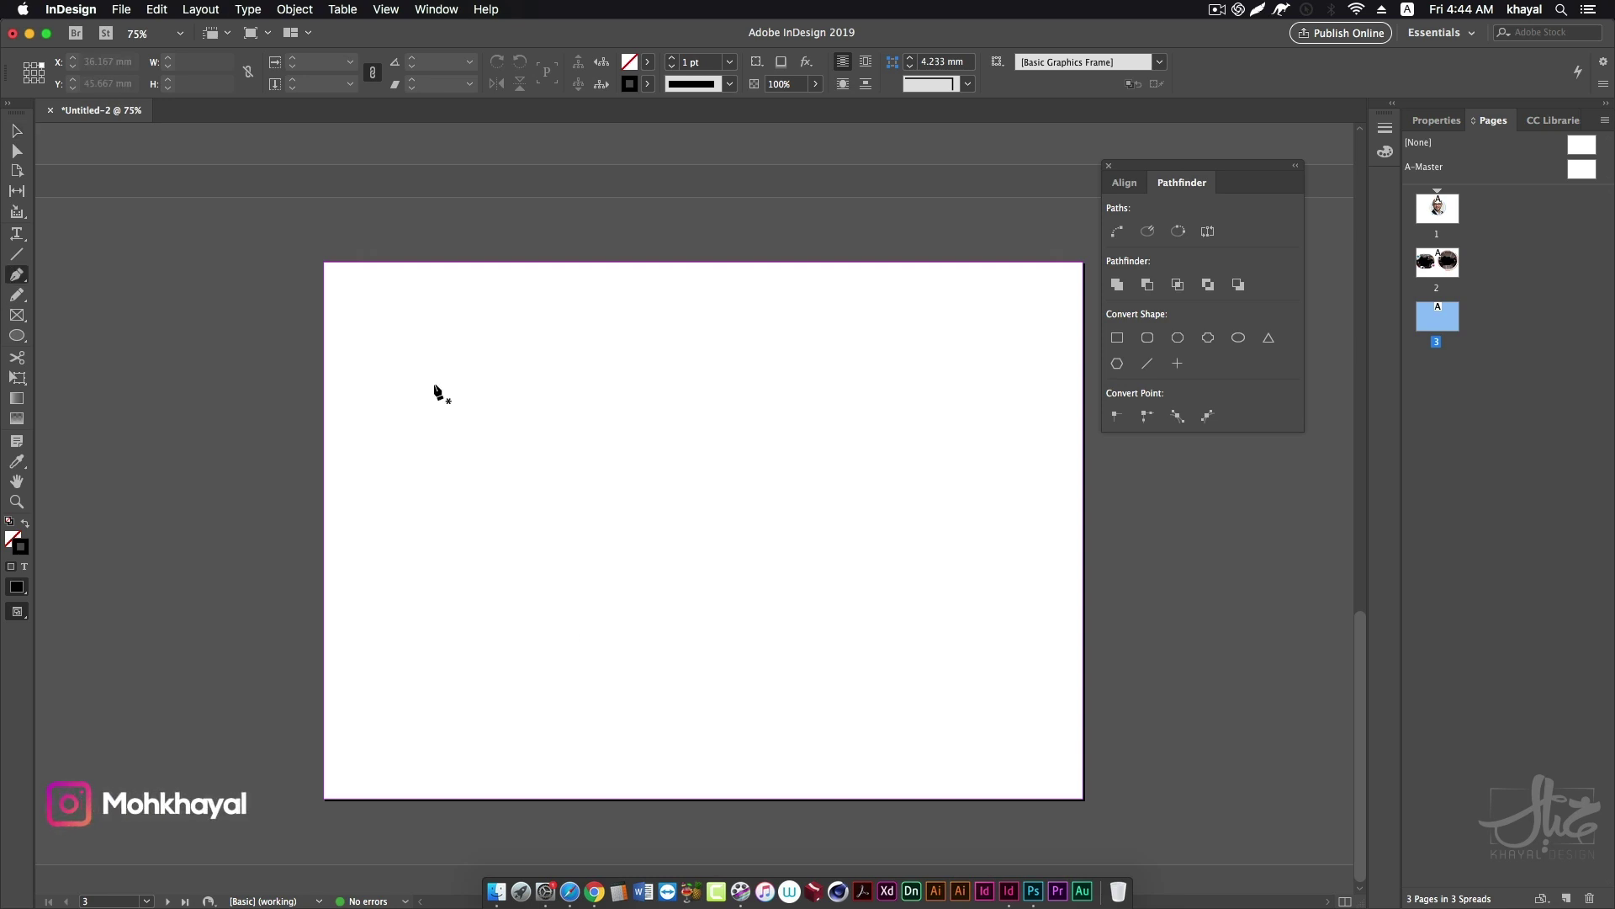
click(515, 371)
mouse_move(762, 426)
mouse_down()
mouse_move(761, 534)
mouse_move(609, 467)
mouse_up()
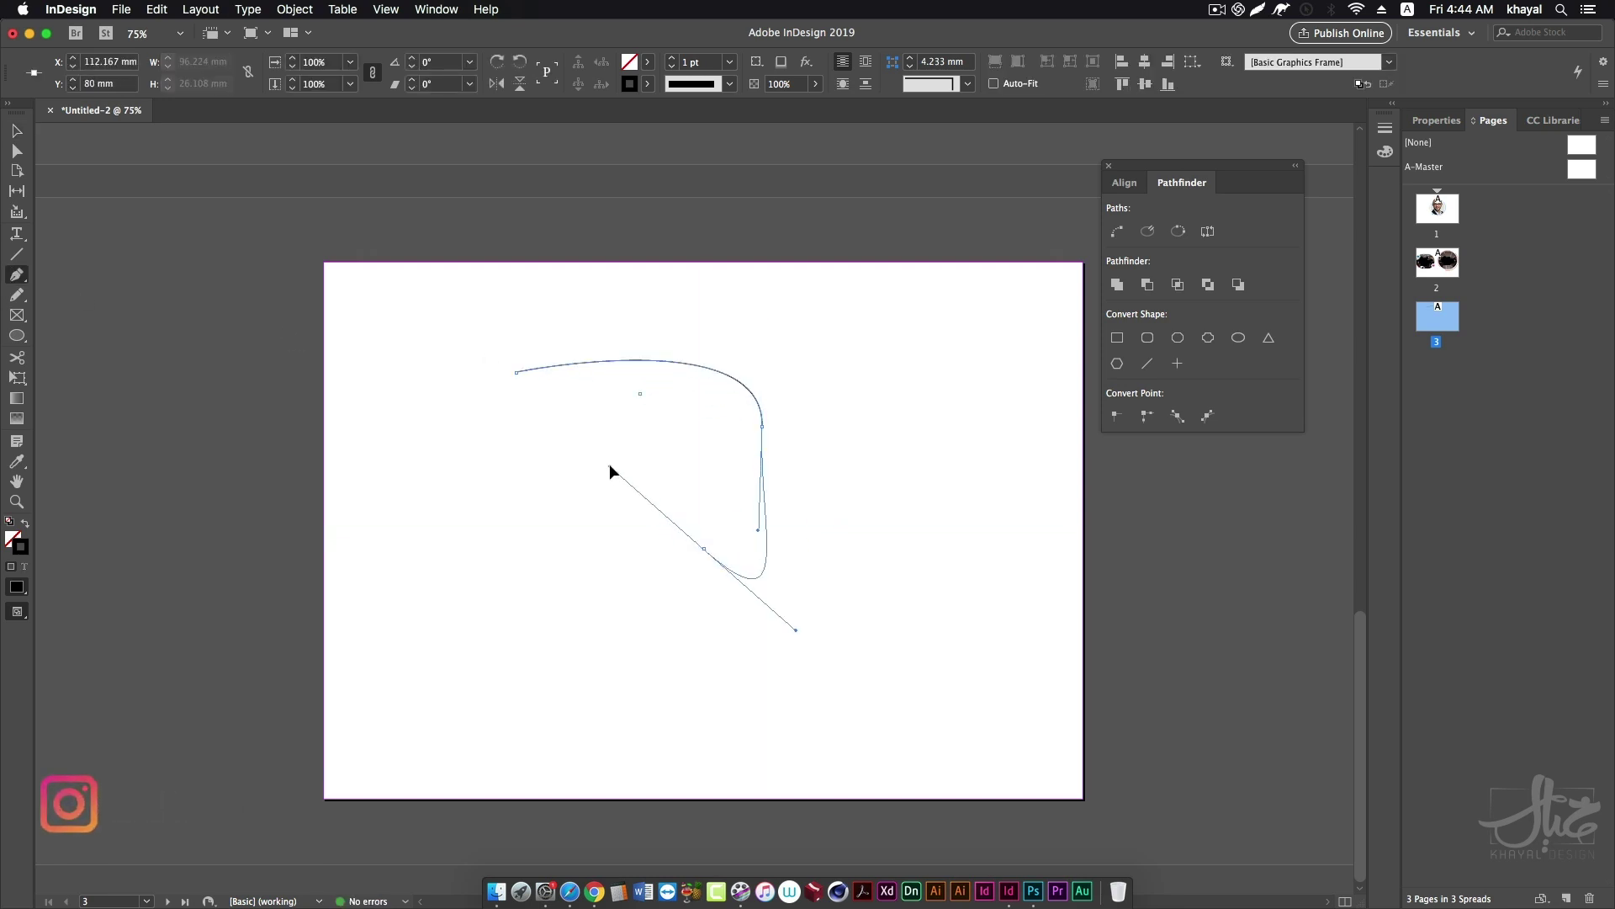
drag(535, 503, 543, 552)
drag(483, 489, 523, 364)
key(v)
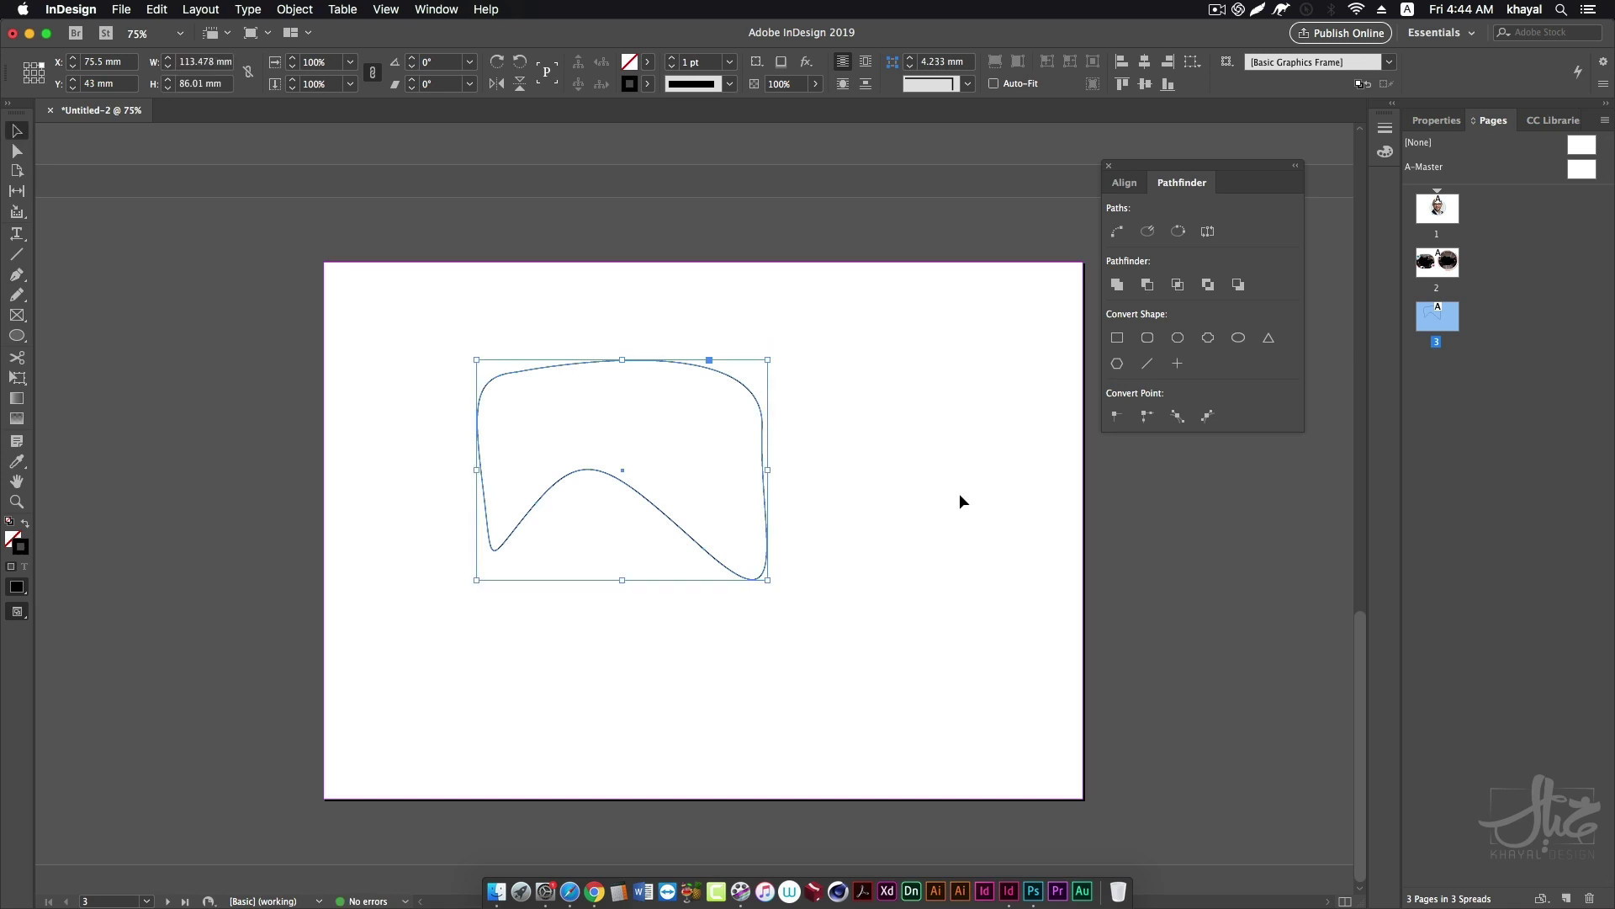
Place the image children-1822688_1920.jpg from the wallpapers folder inside the freeform shape.
click(963, 501)
click(662, 518)
key(super+d)
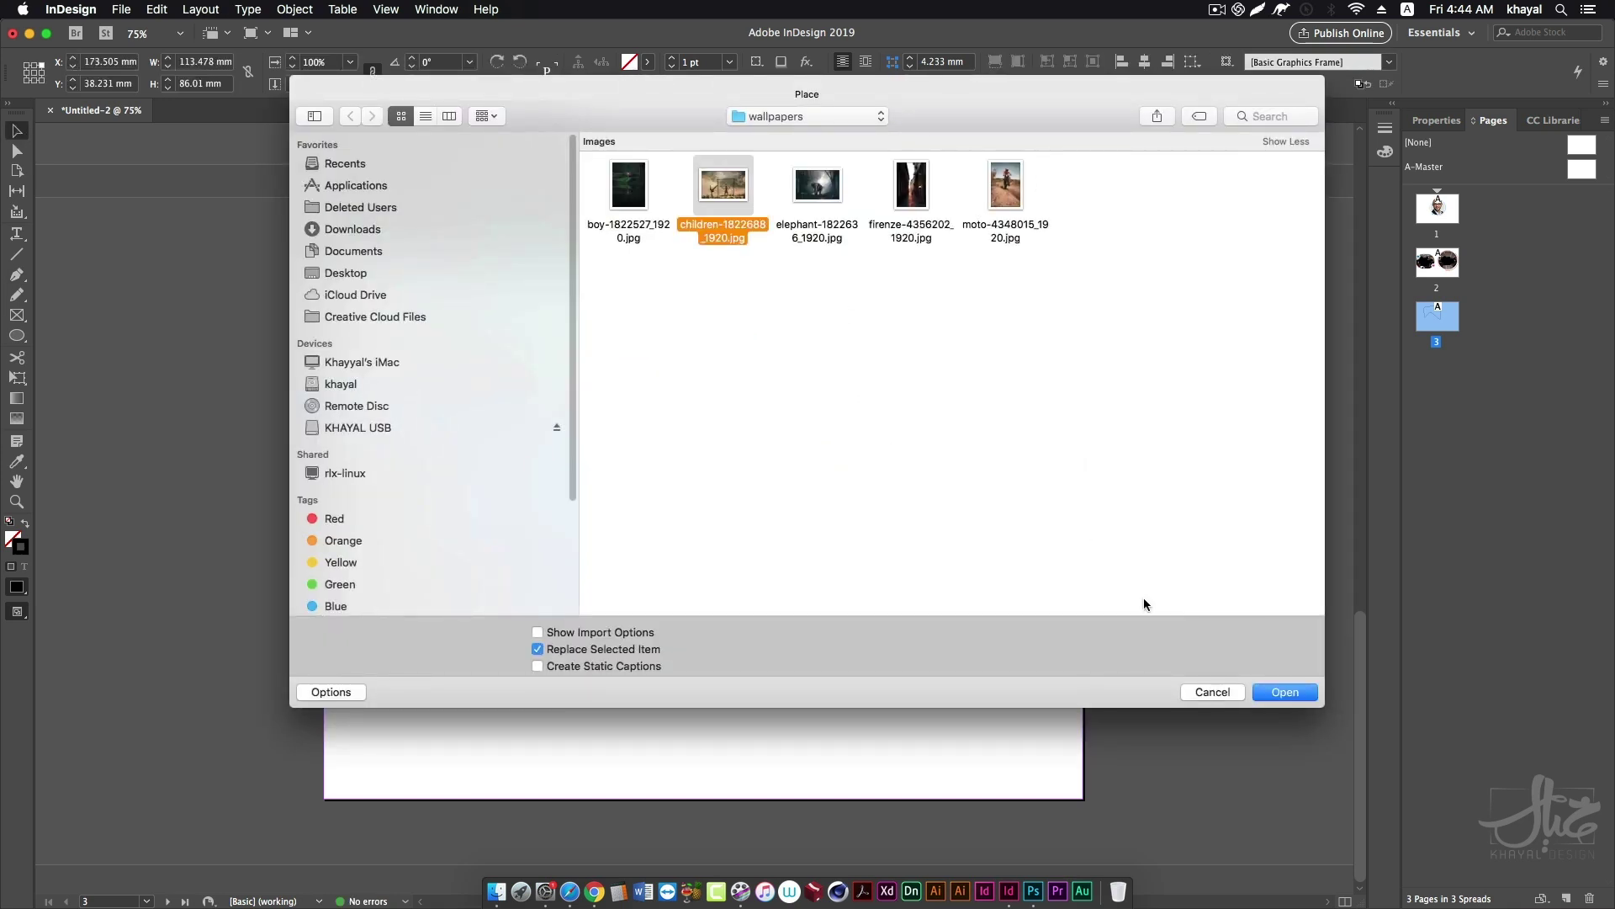
click(1285, 692)
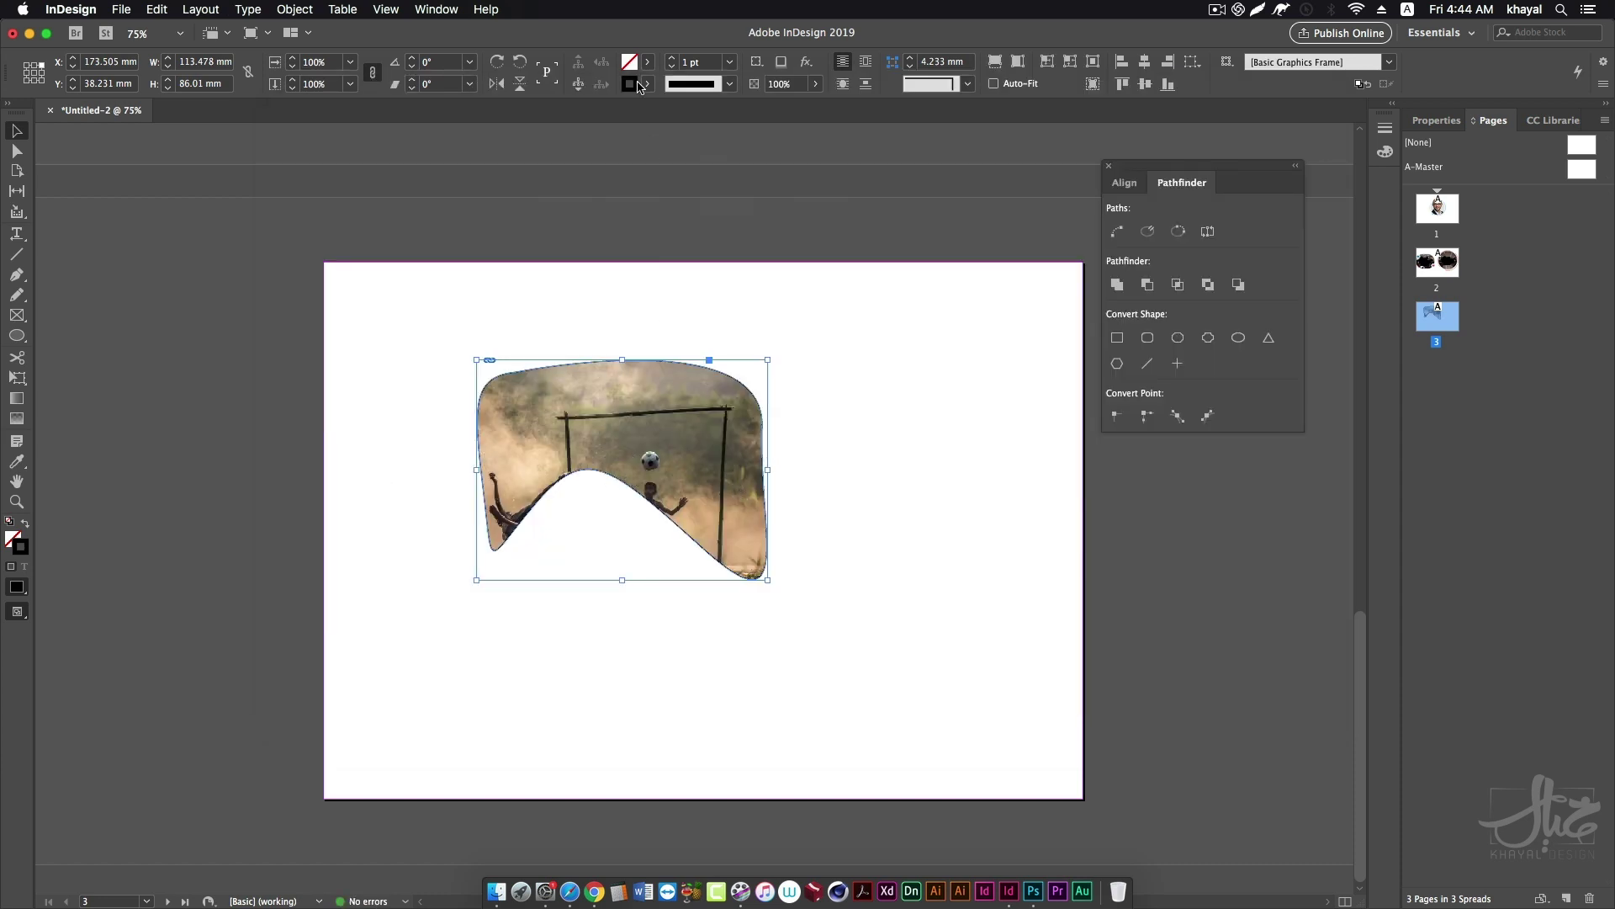
Set the stroke weight of the freeform photo frame to 9 pt.
click(671, 61)
click(671, 61)
click(671, 61)
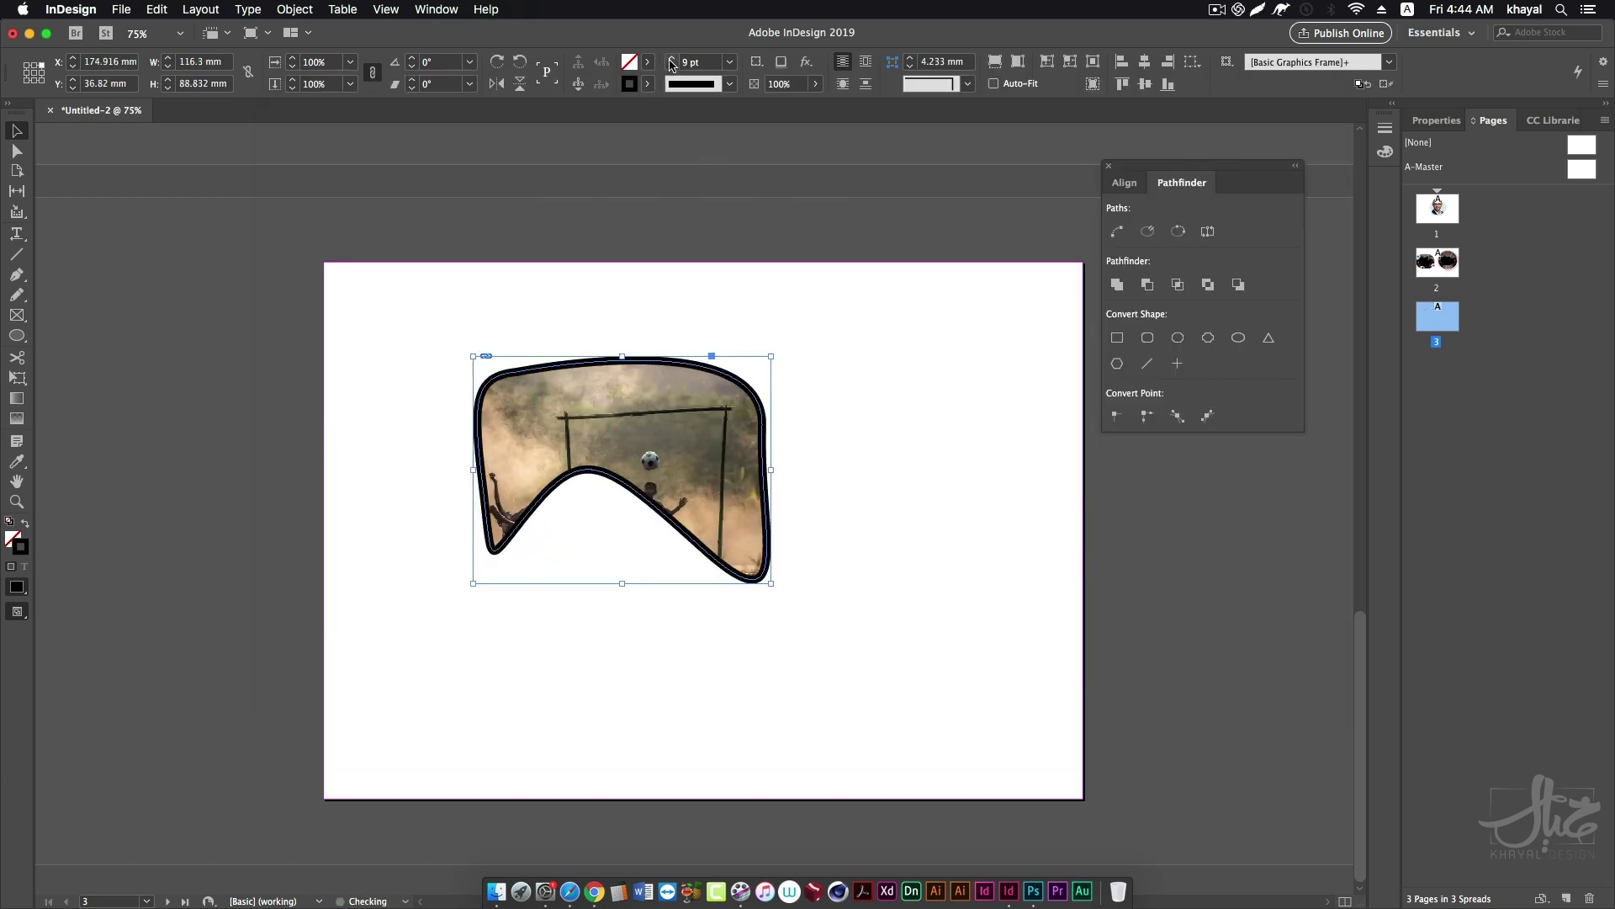
Set the freeform frame's stroke to 11 pt in the red C=15 M=100 Y=100 swatch and add a drop shadow.
click(671, 61)
click(670, 66)
click(648, 83)
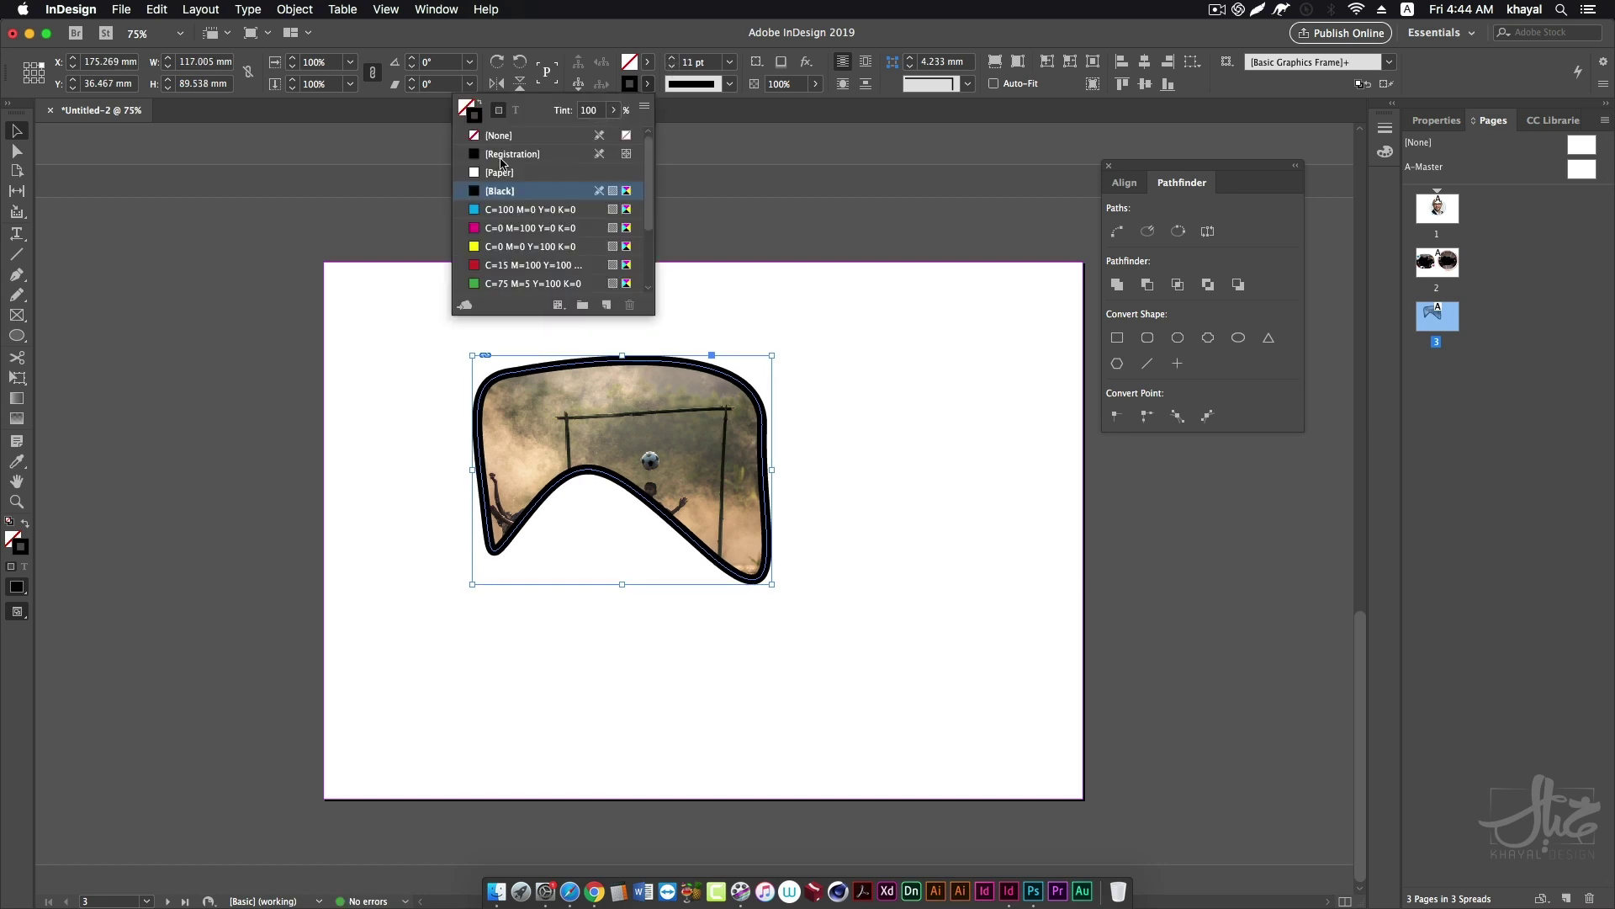
click(514, 265)
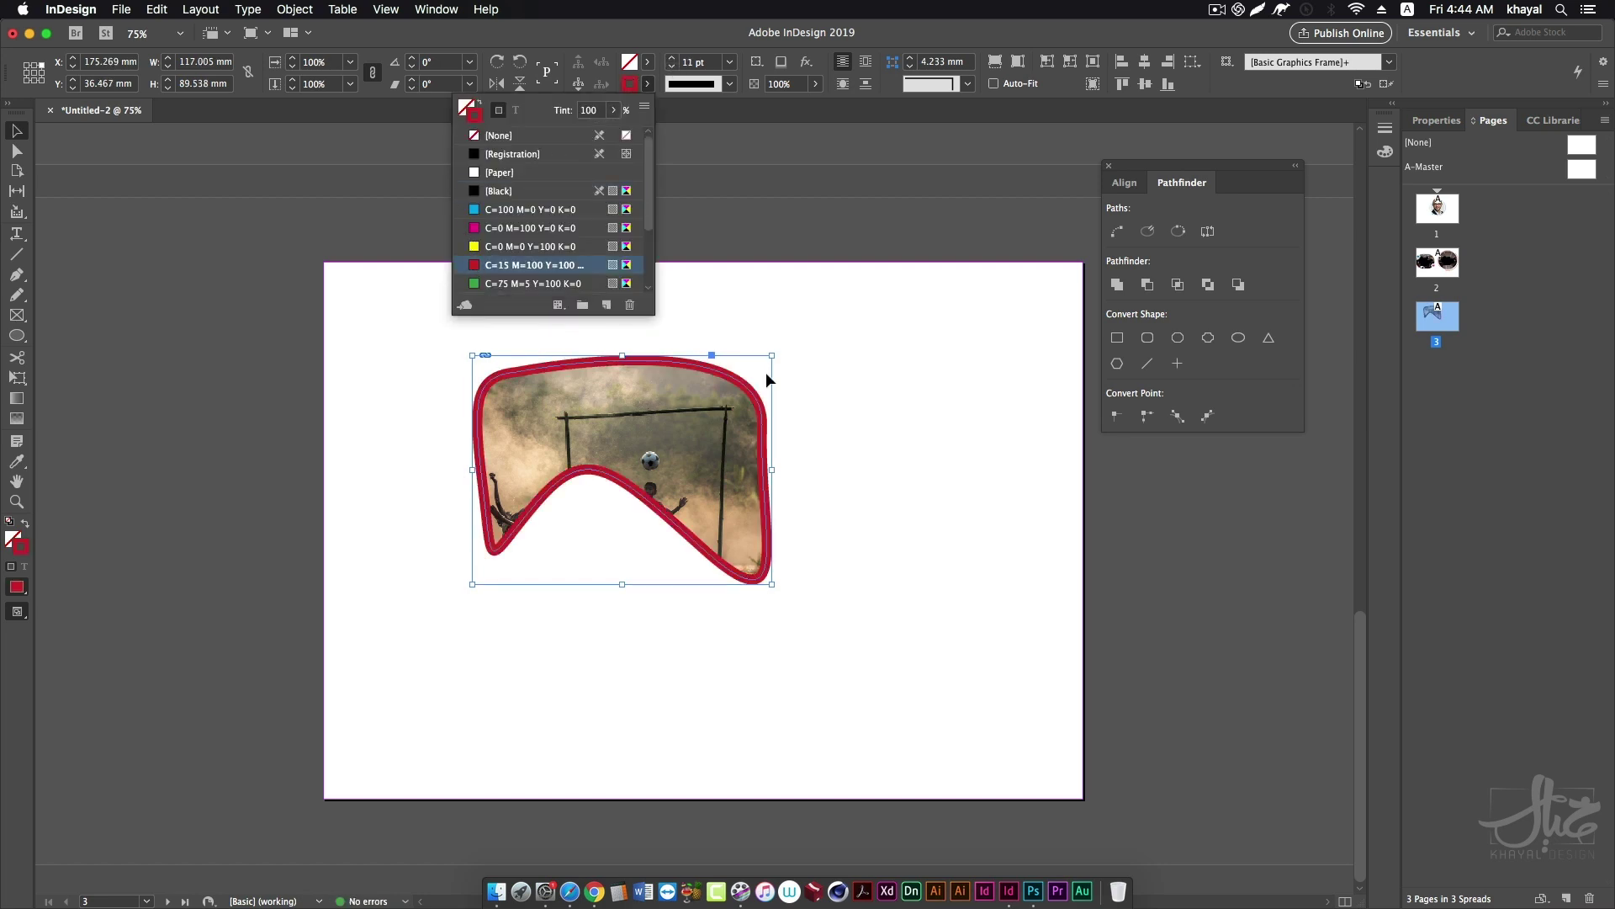
click(780, 64)
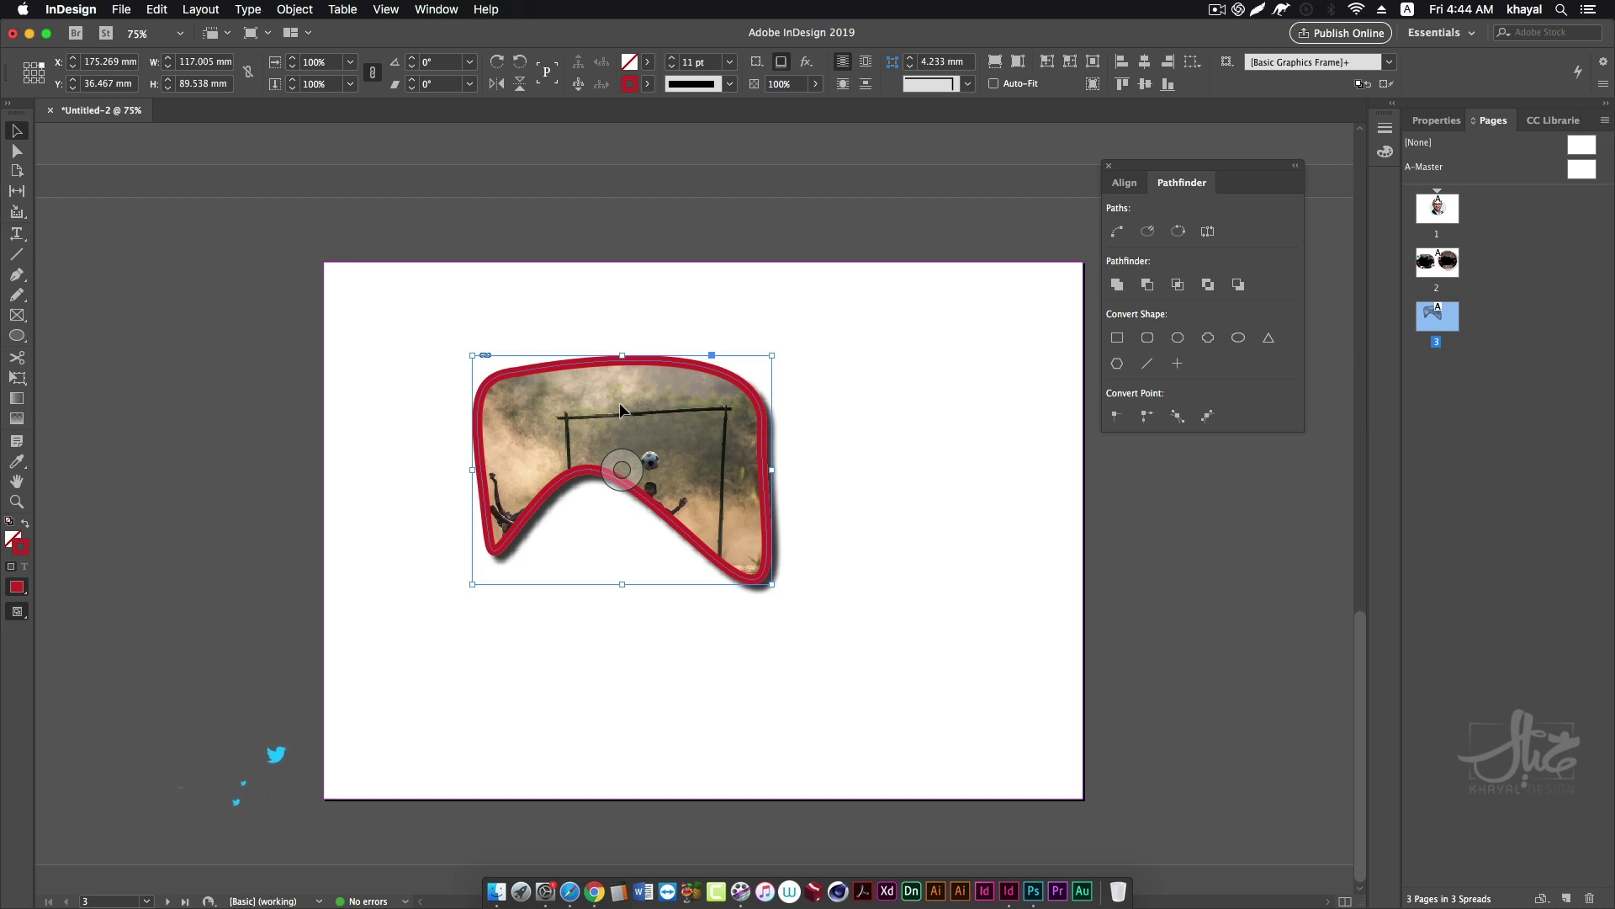
Delete the freeform photo frame from page 3 and show page 1 in preview mode with the Pathfinder closed.
key(Delete)
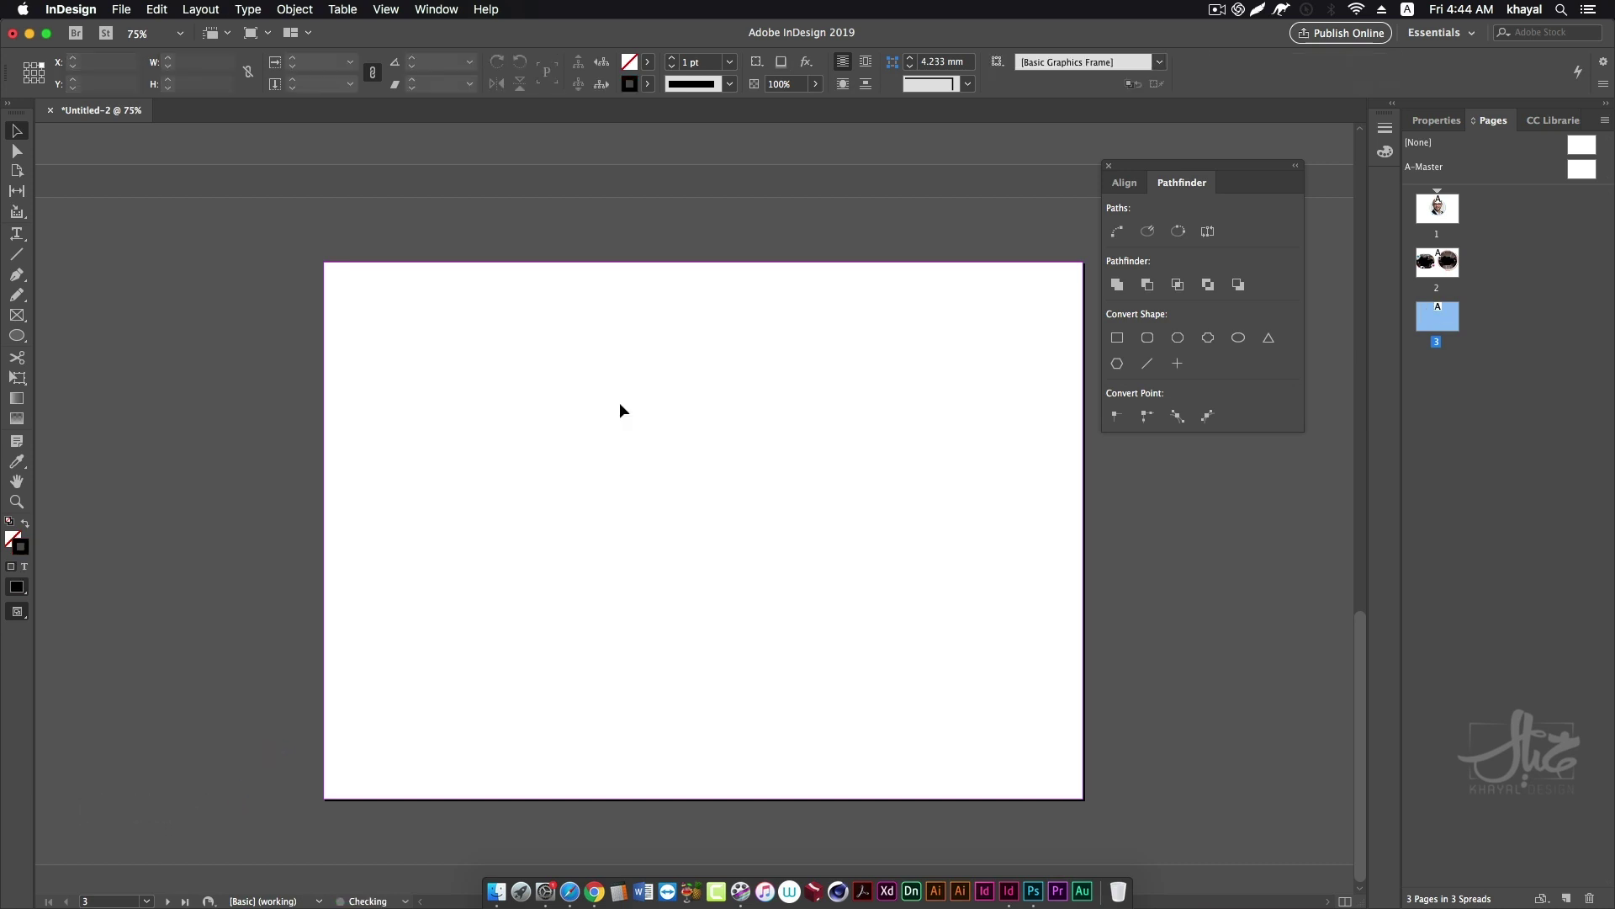
double_click(1443, 212)
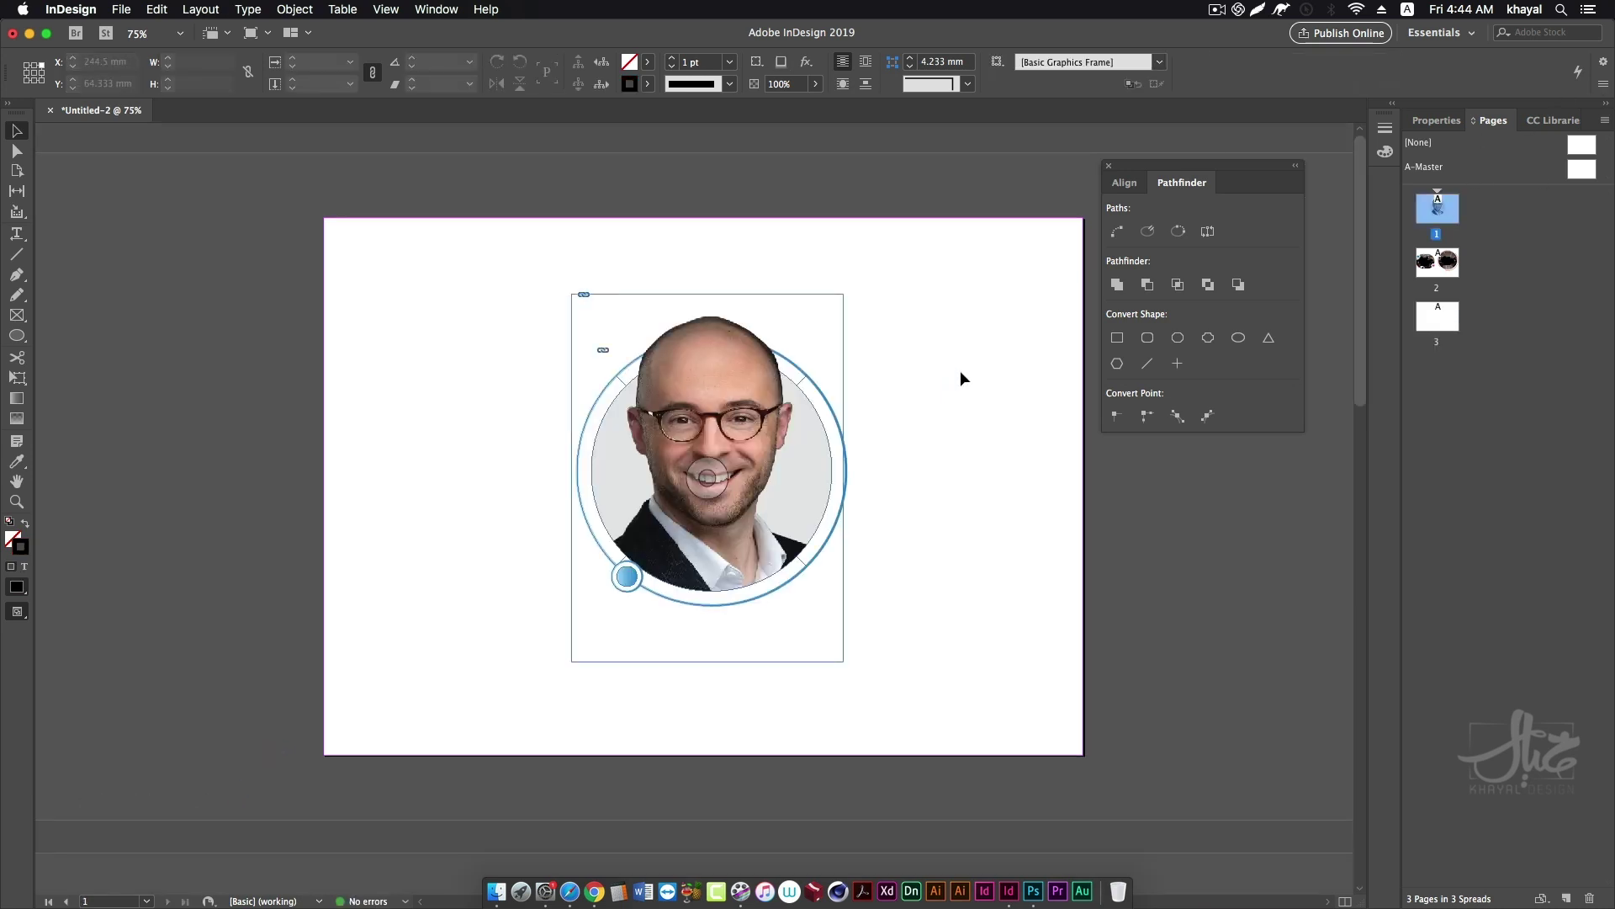
click(1109, 166)
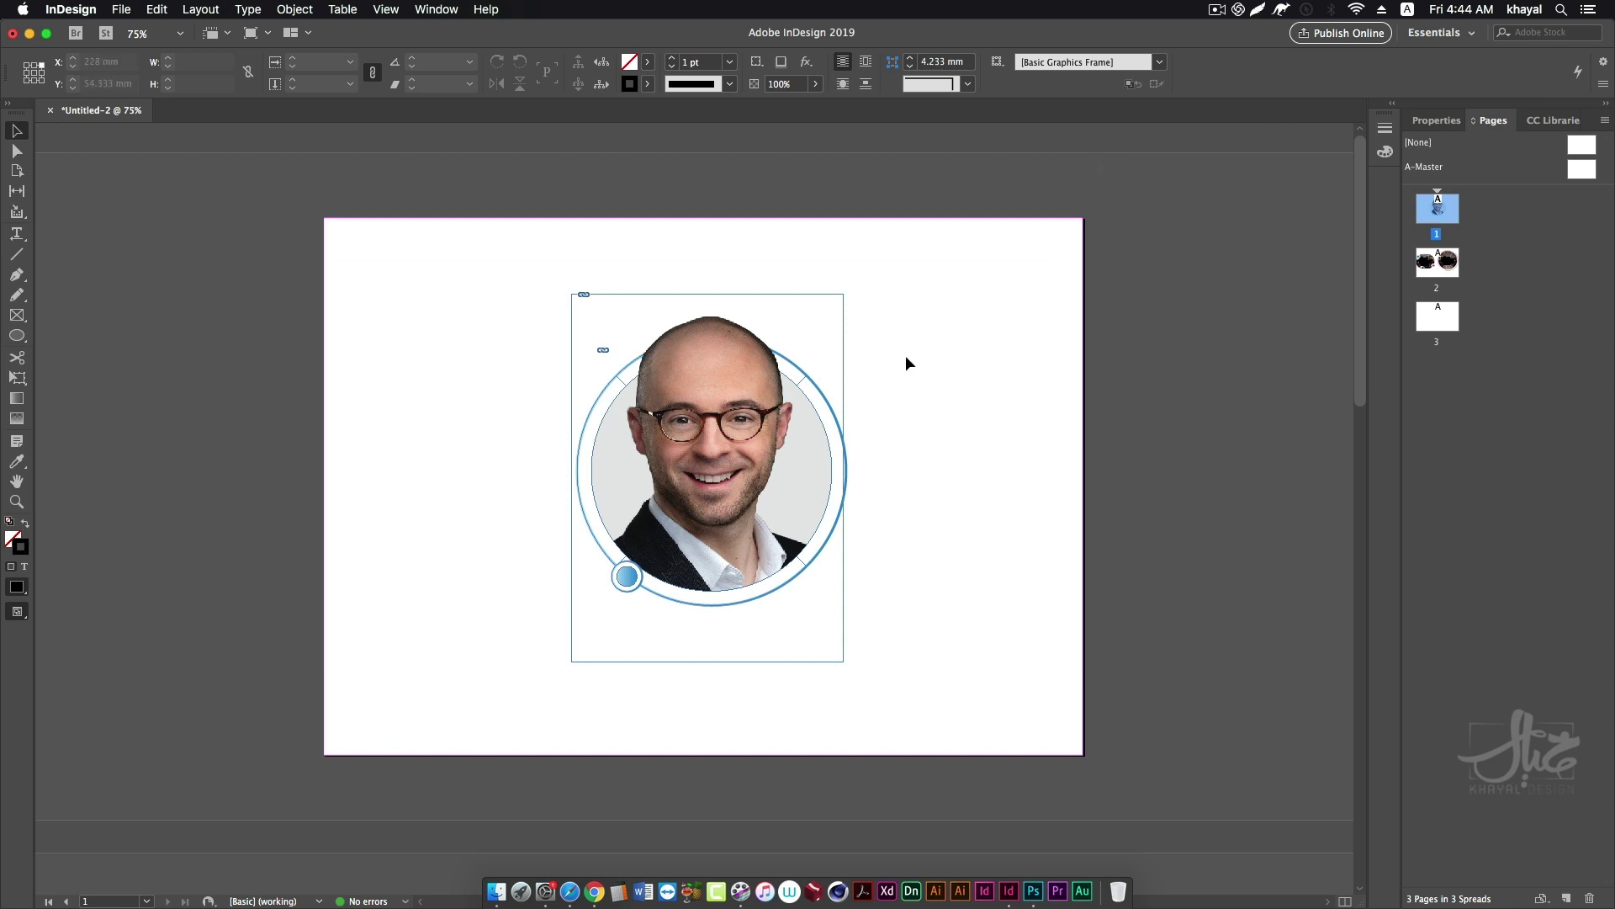
key(w)
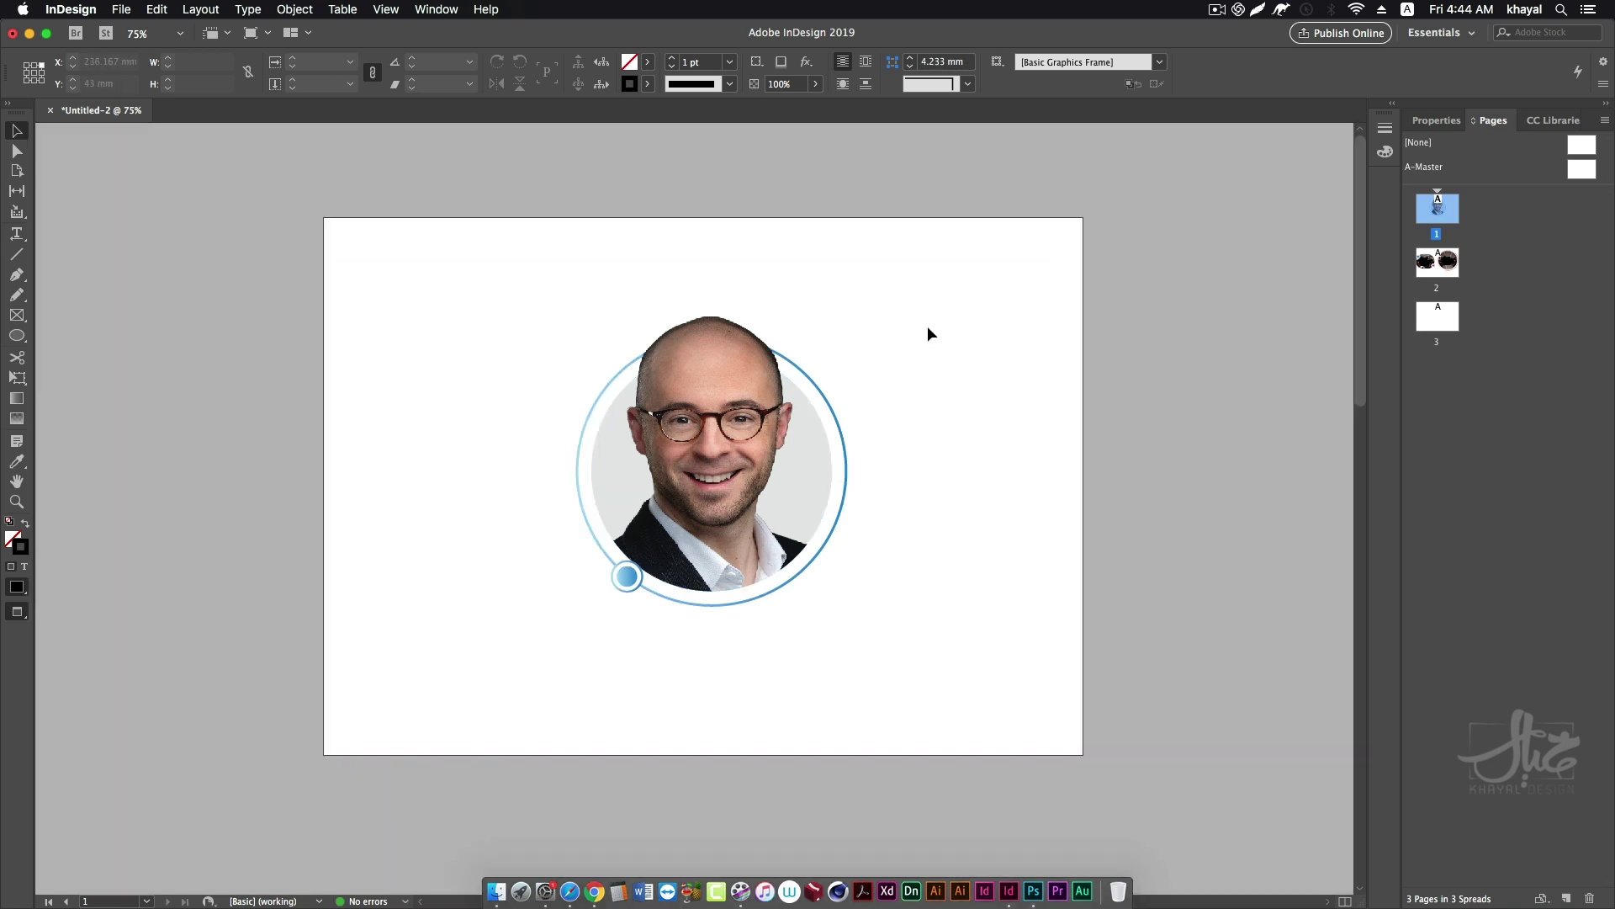
Try to move the whole circular portrait composition to the right edge of page 1, and undo the move.
drag(971, 316, 577, 649)
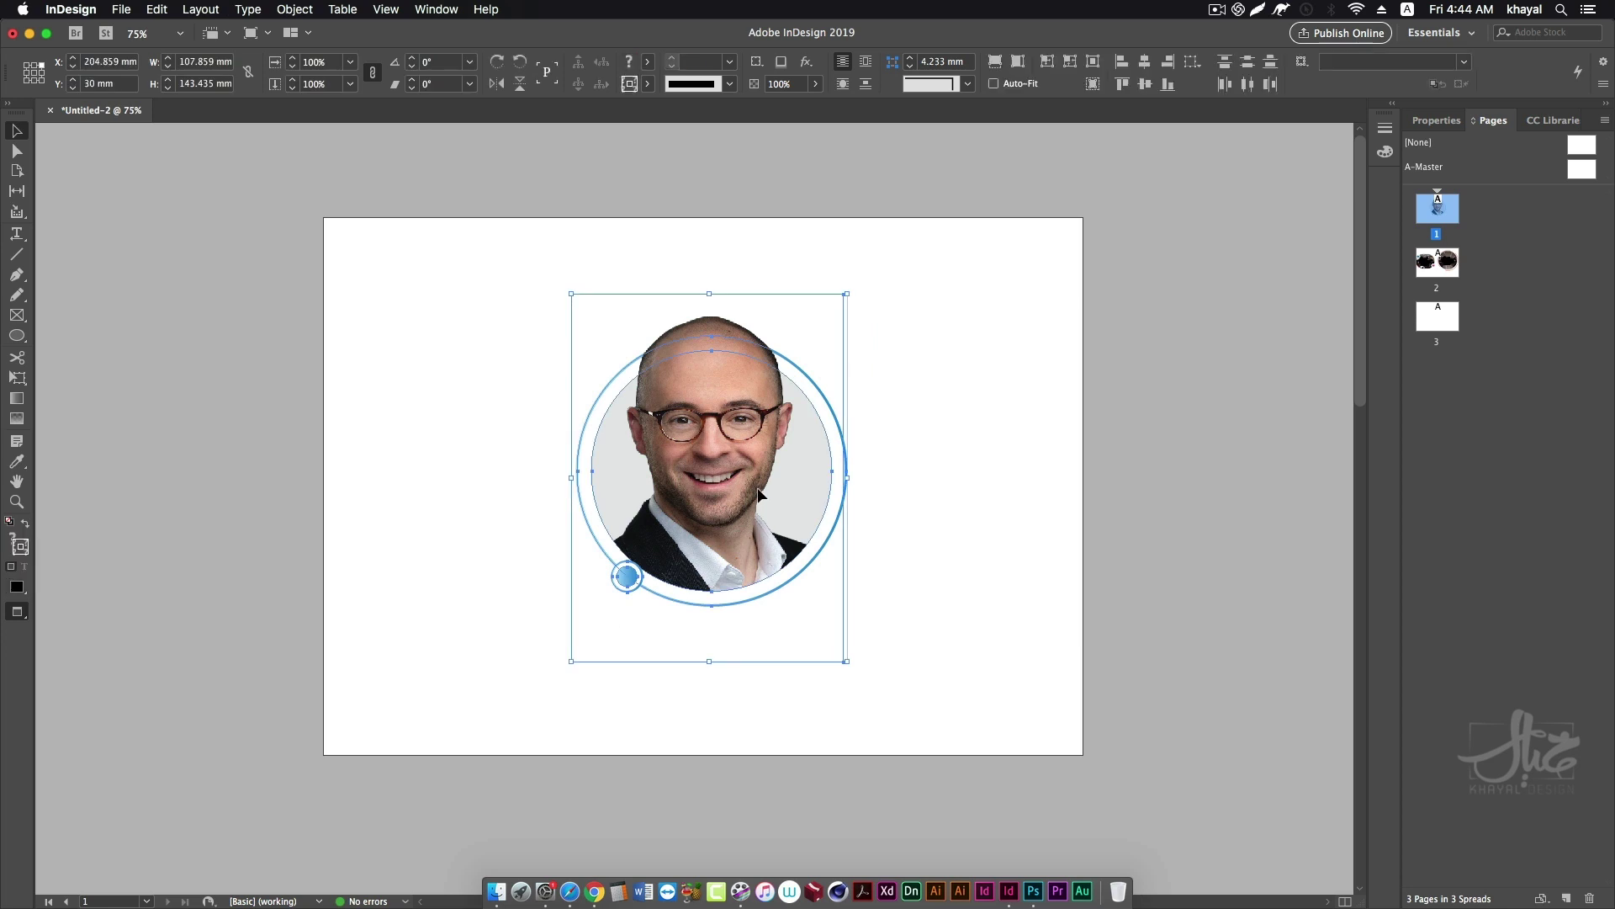
drag(762, 496, 998, 505)
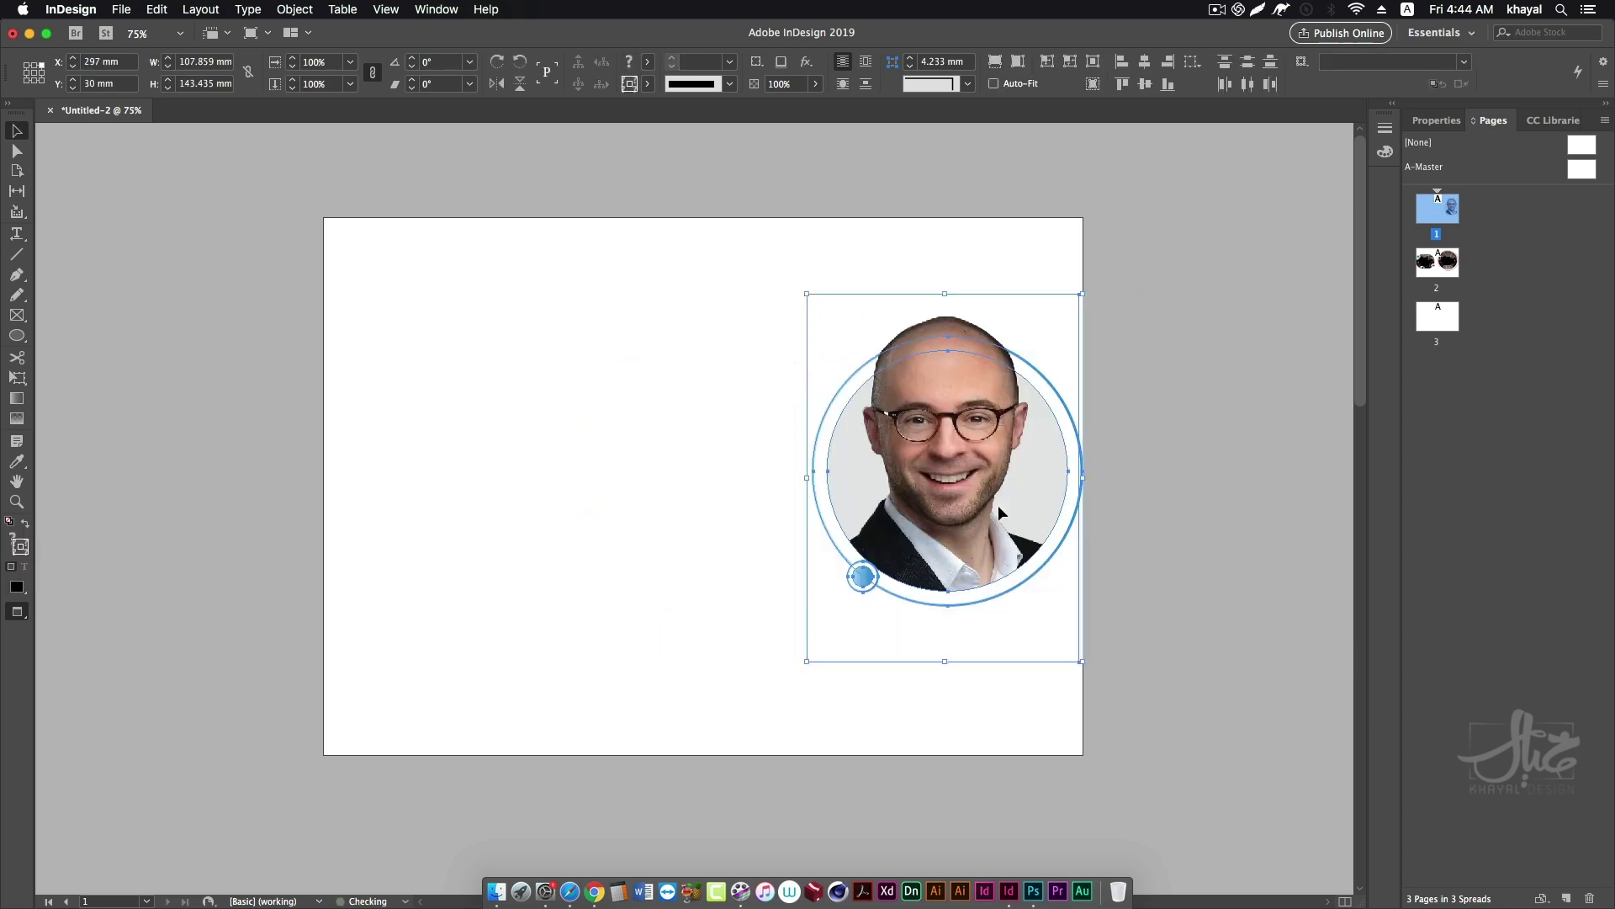
key(super+z)
key(super+shift+a)
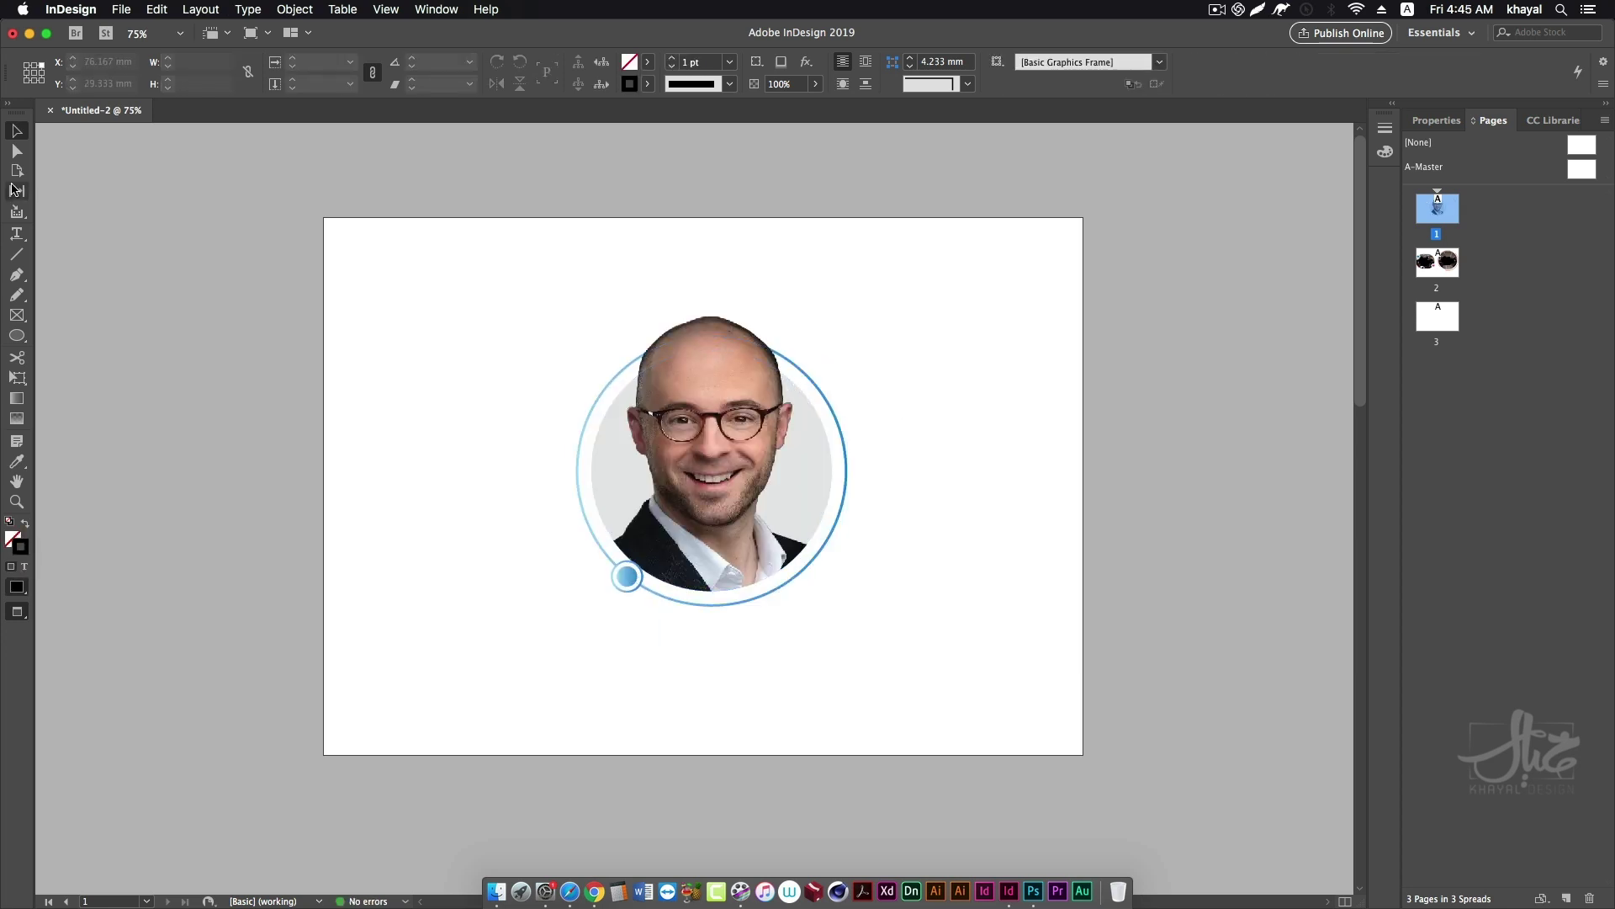
Delete both overlapping portrait pictures on page 1, keeping the gray circle, its outer ring and the small dot.
click(16, 150)
click(703, 356)
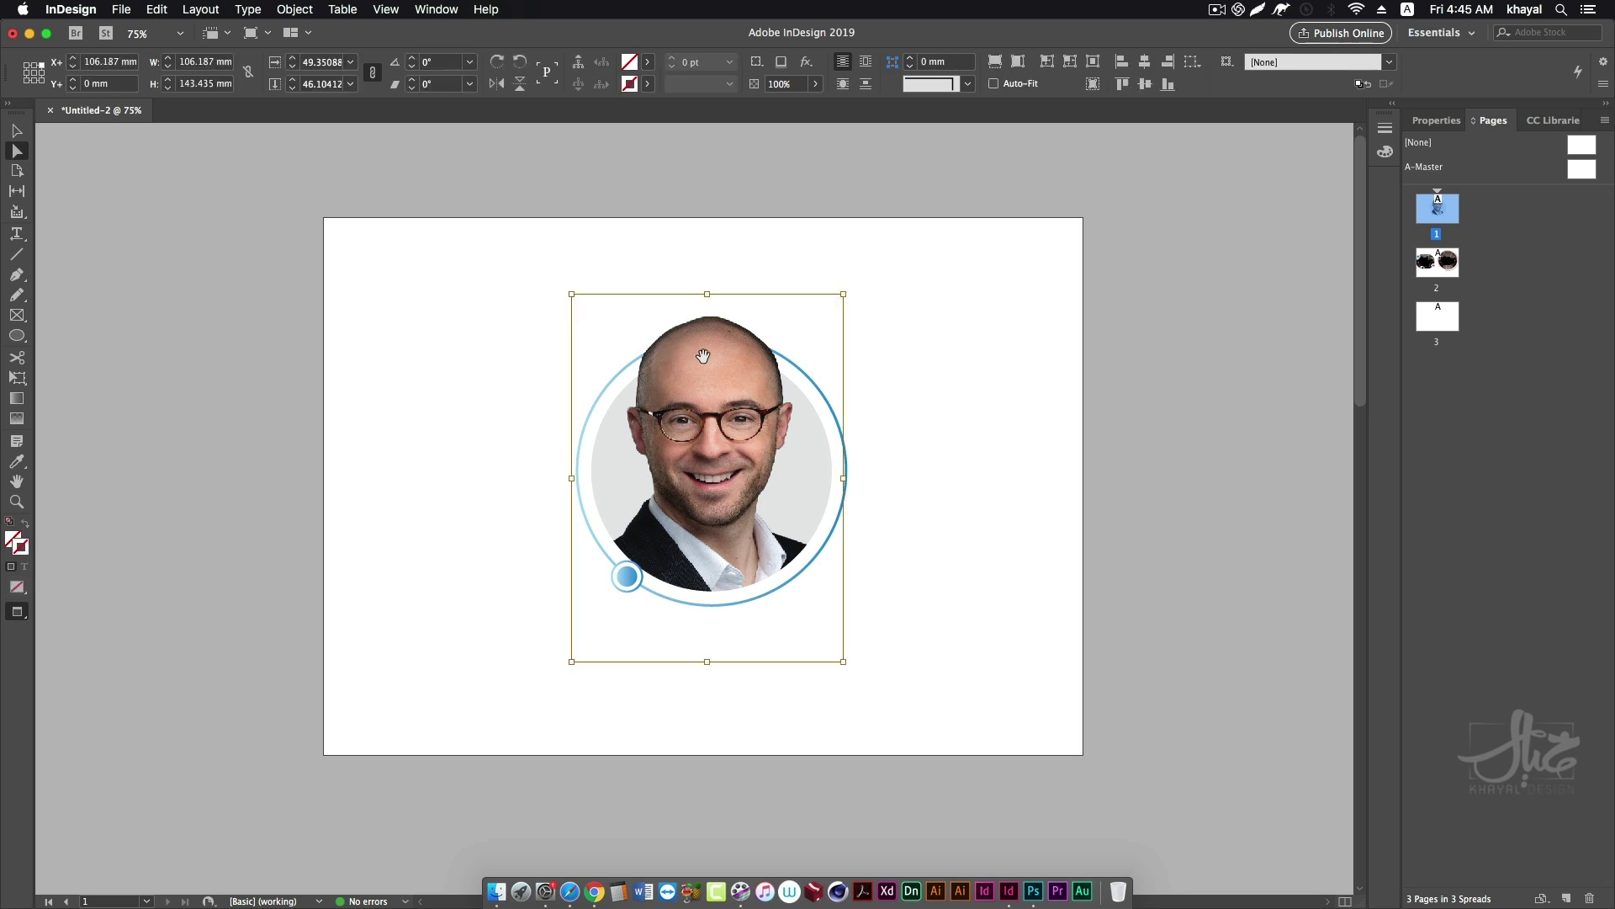
key(super+shift+a)
click(705, 369)
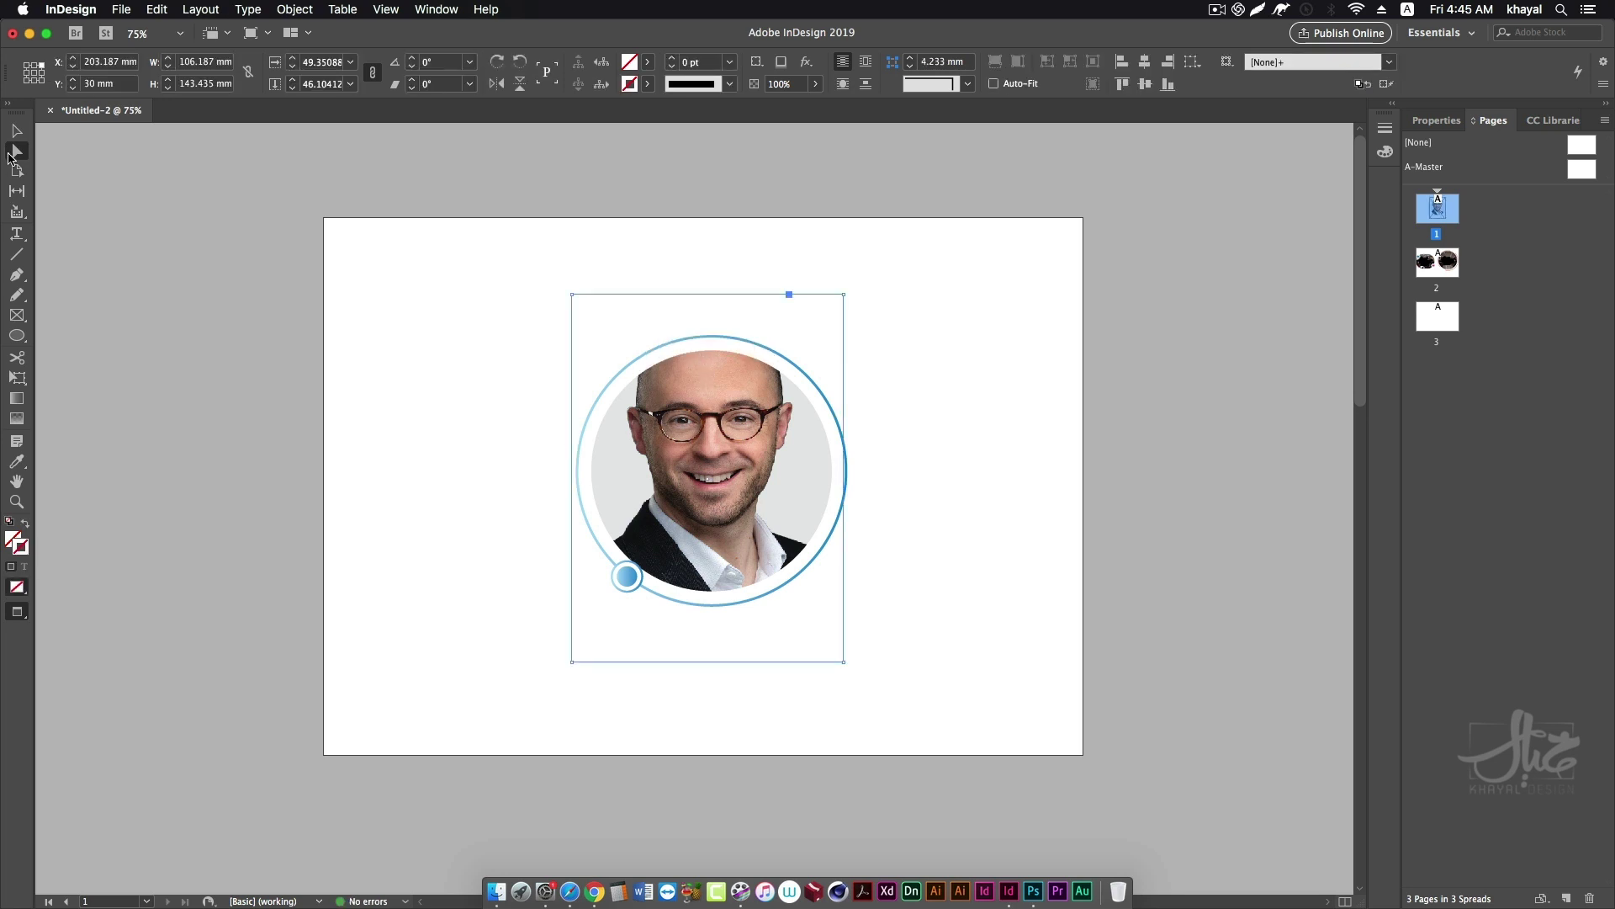
click(780, 452)
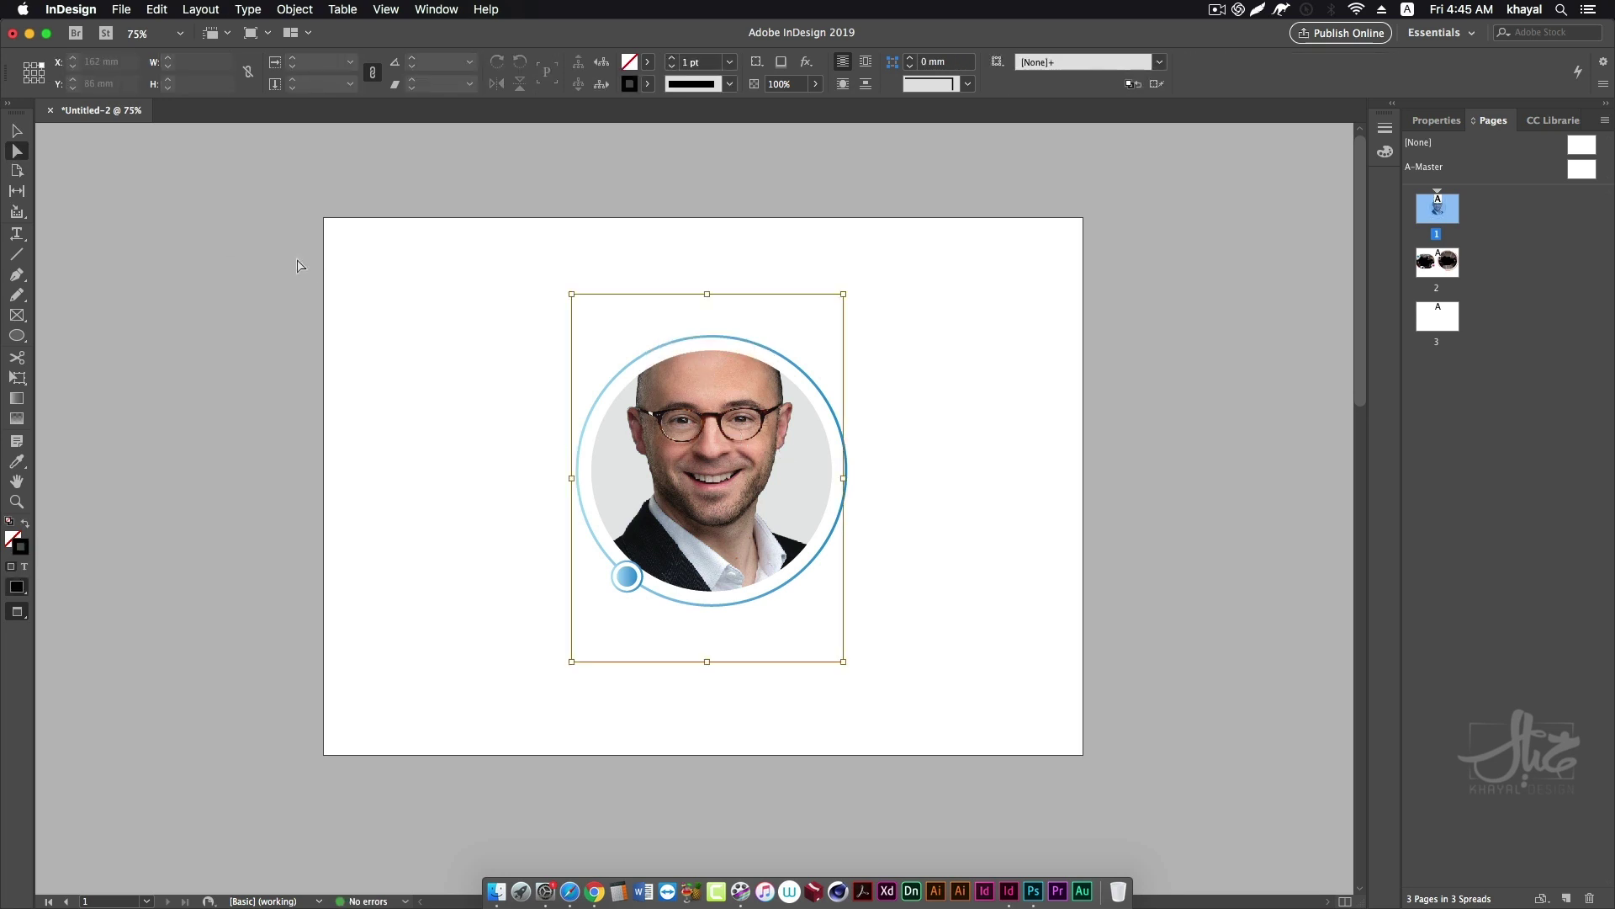
key(Delete)
click(887, 474)
click(16, 130)
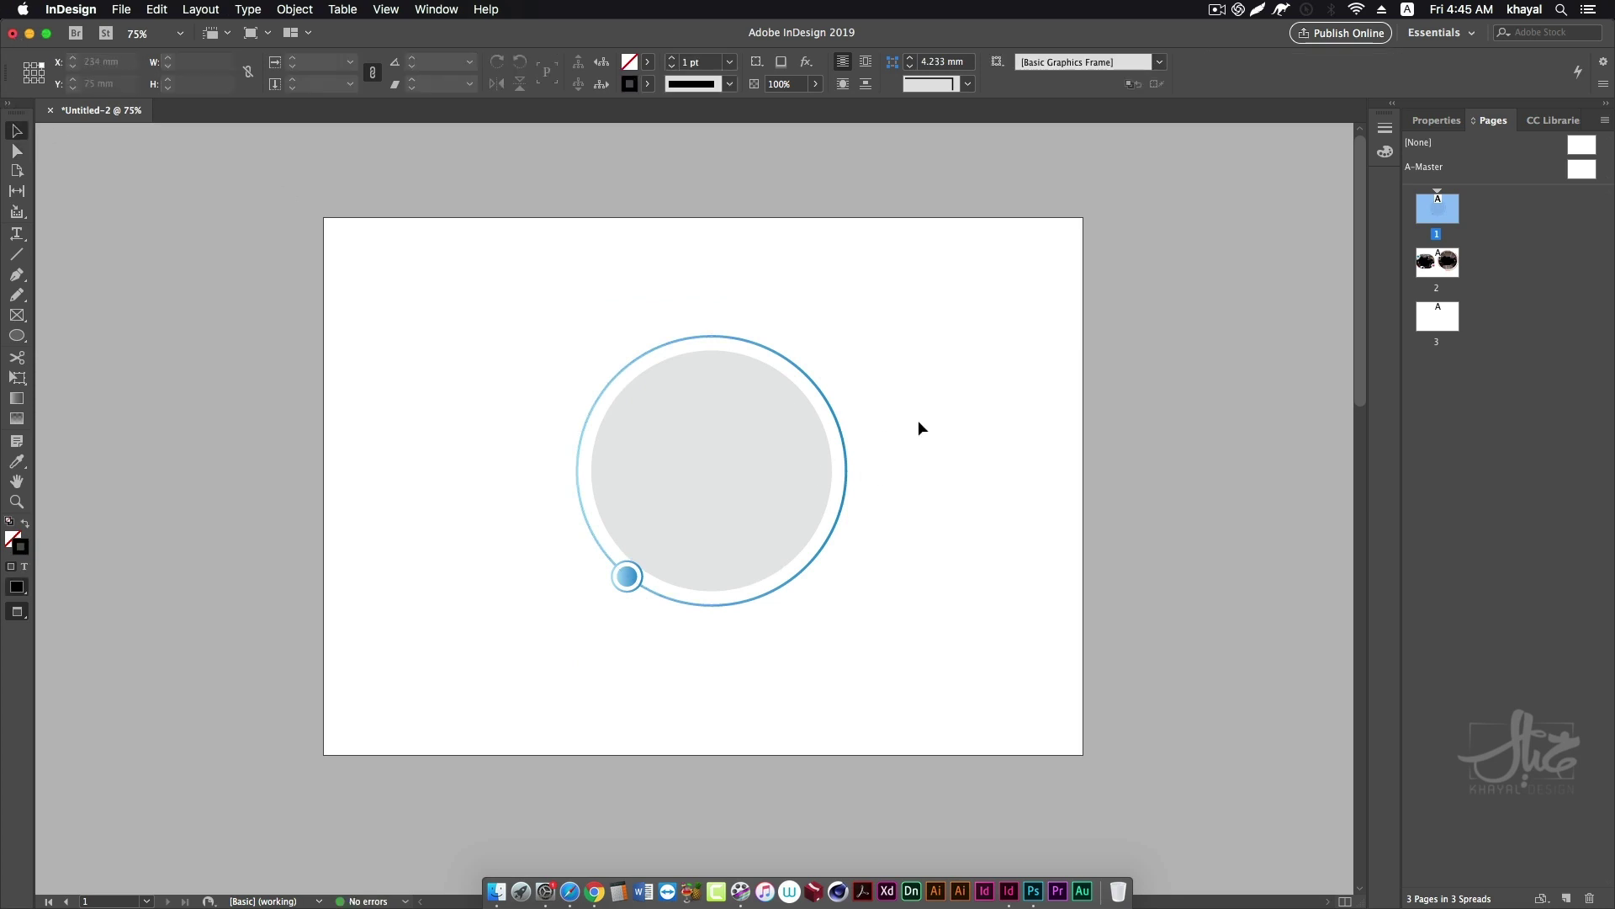
Move the gray inner circle out of its ring and back to its original place.
click(657, 418)
drag(749, 425, 419, 374)
drag(495, 411, 770, 501)
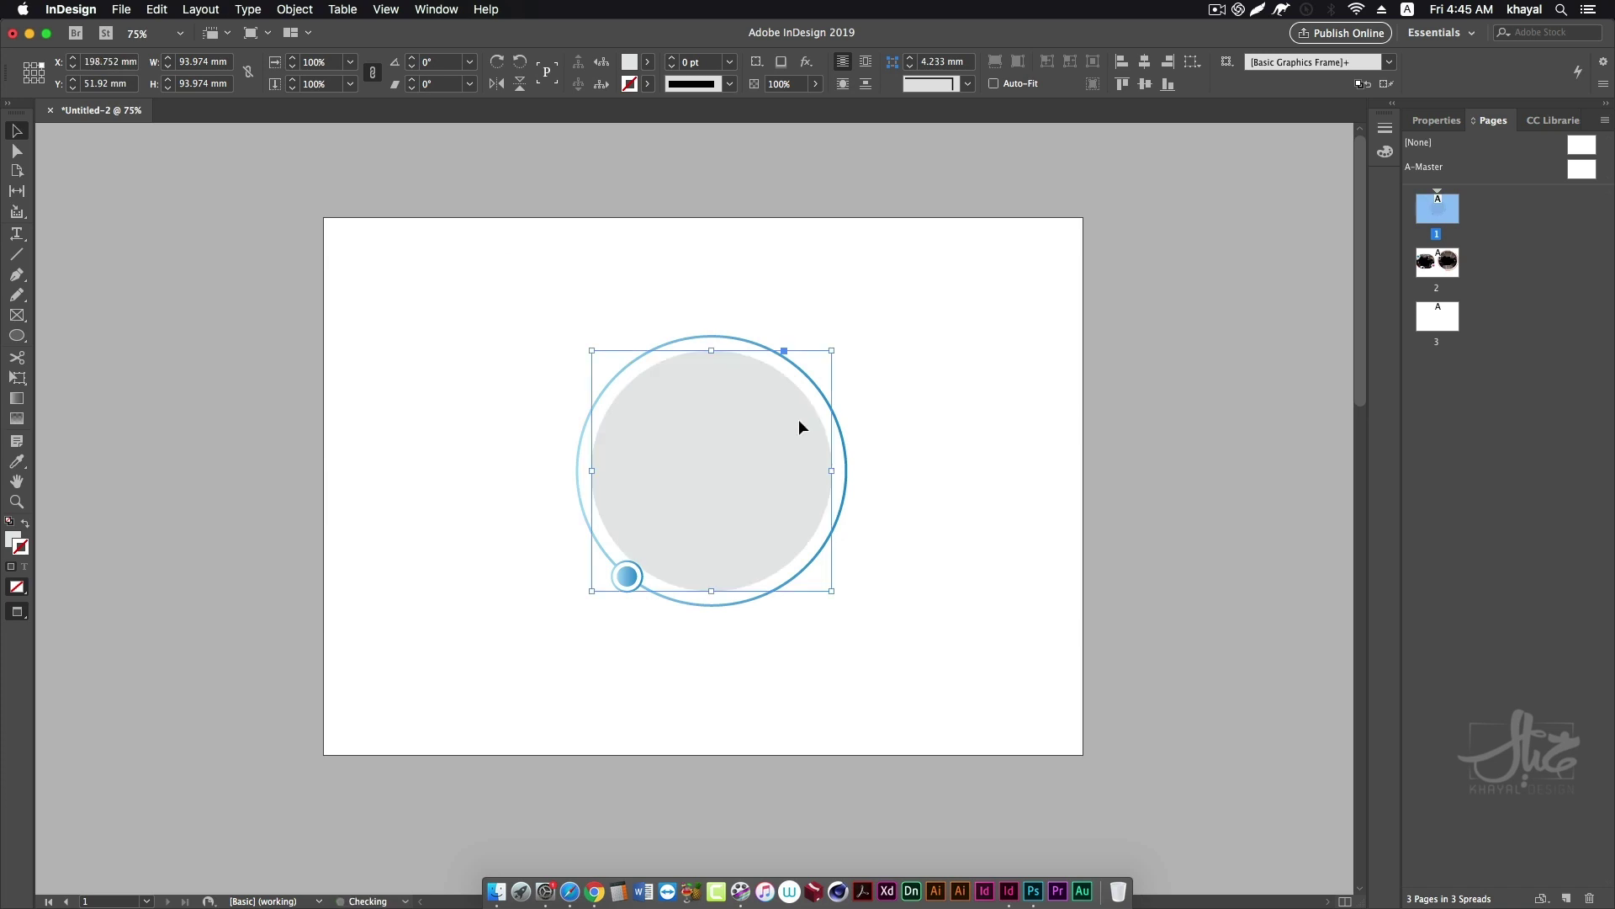
Fill the inner circle with the blue swatch C=76 M=30 Y=0 K=0 and deselect everything.
click(647, 64)
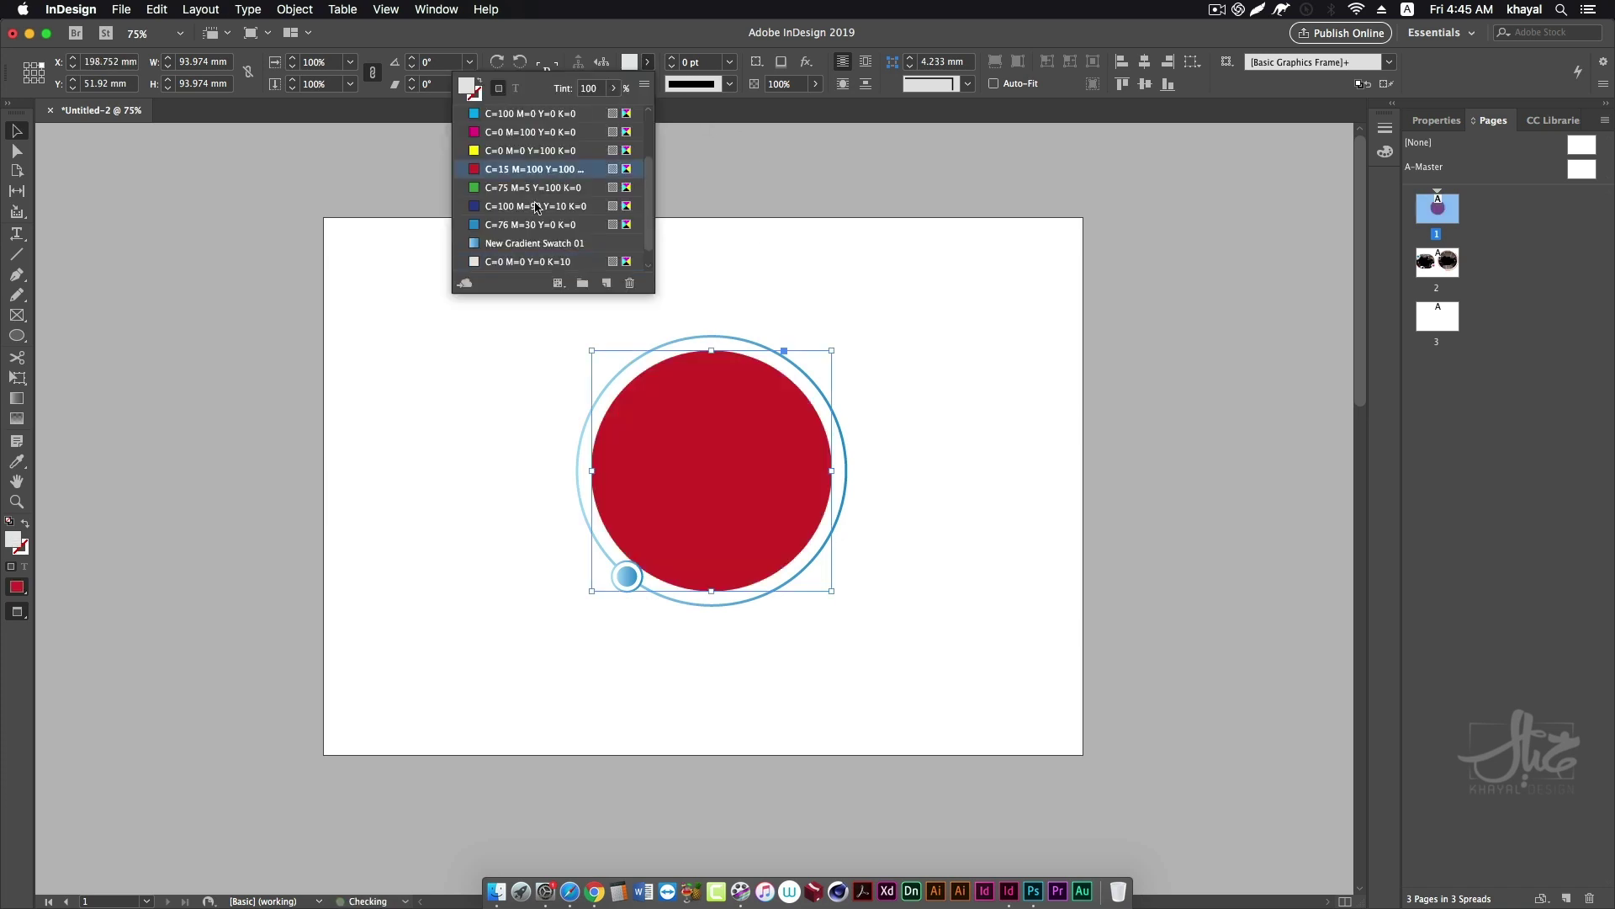
click(534, 169)
click(530, 187)
click(530, 225)
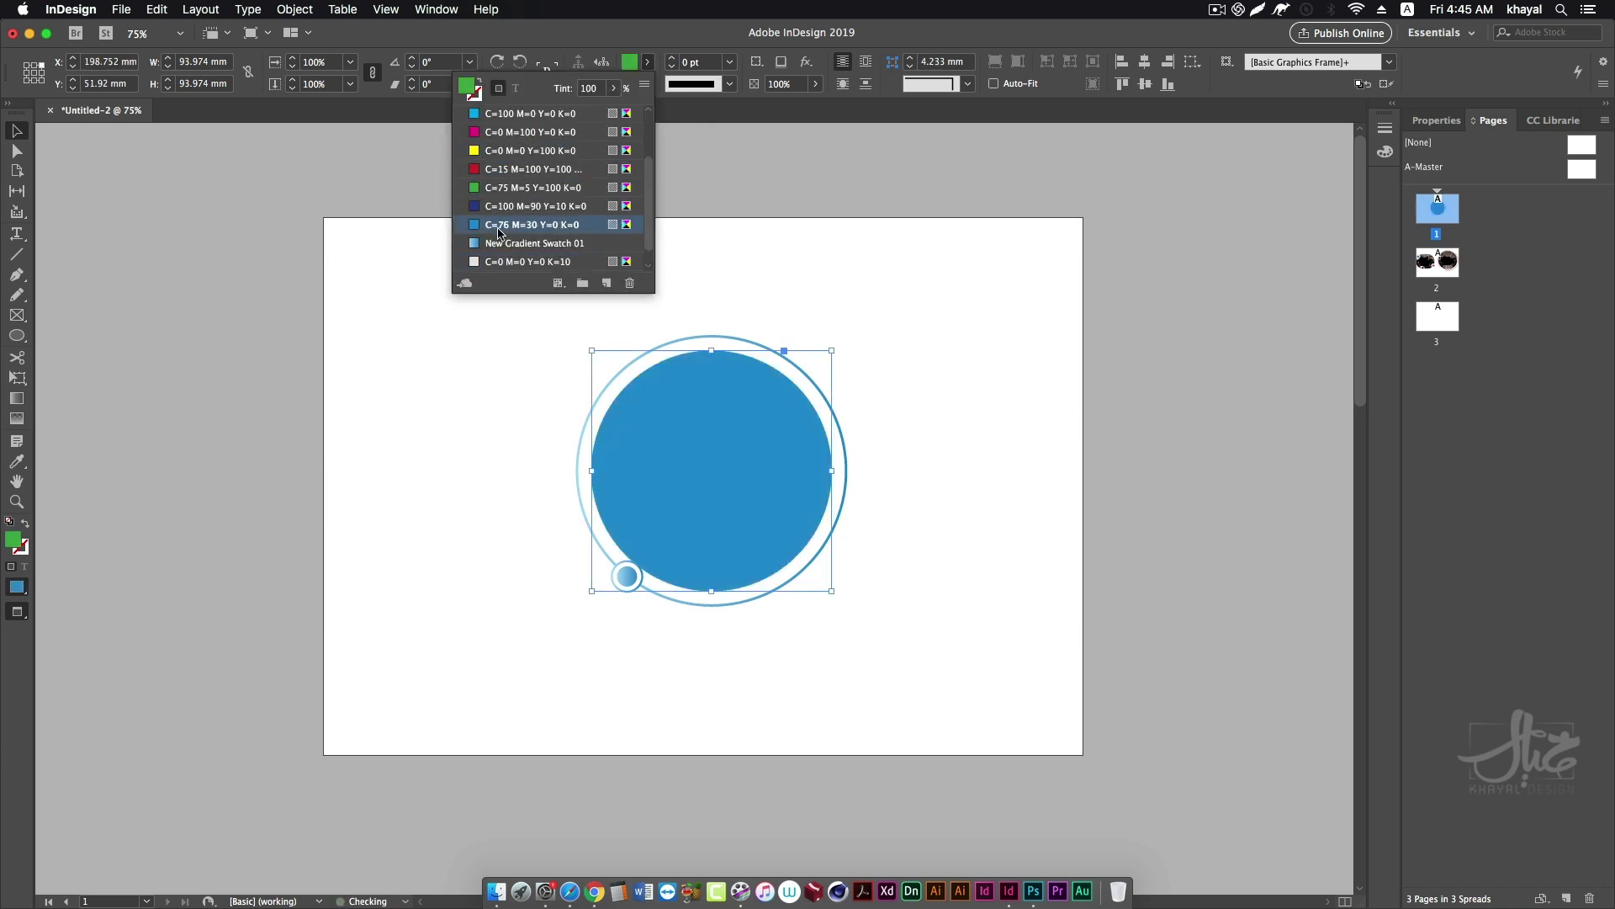
click(847, 371)
click(784, 353)
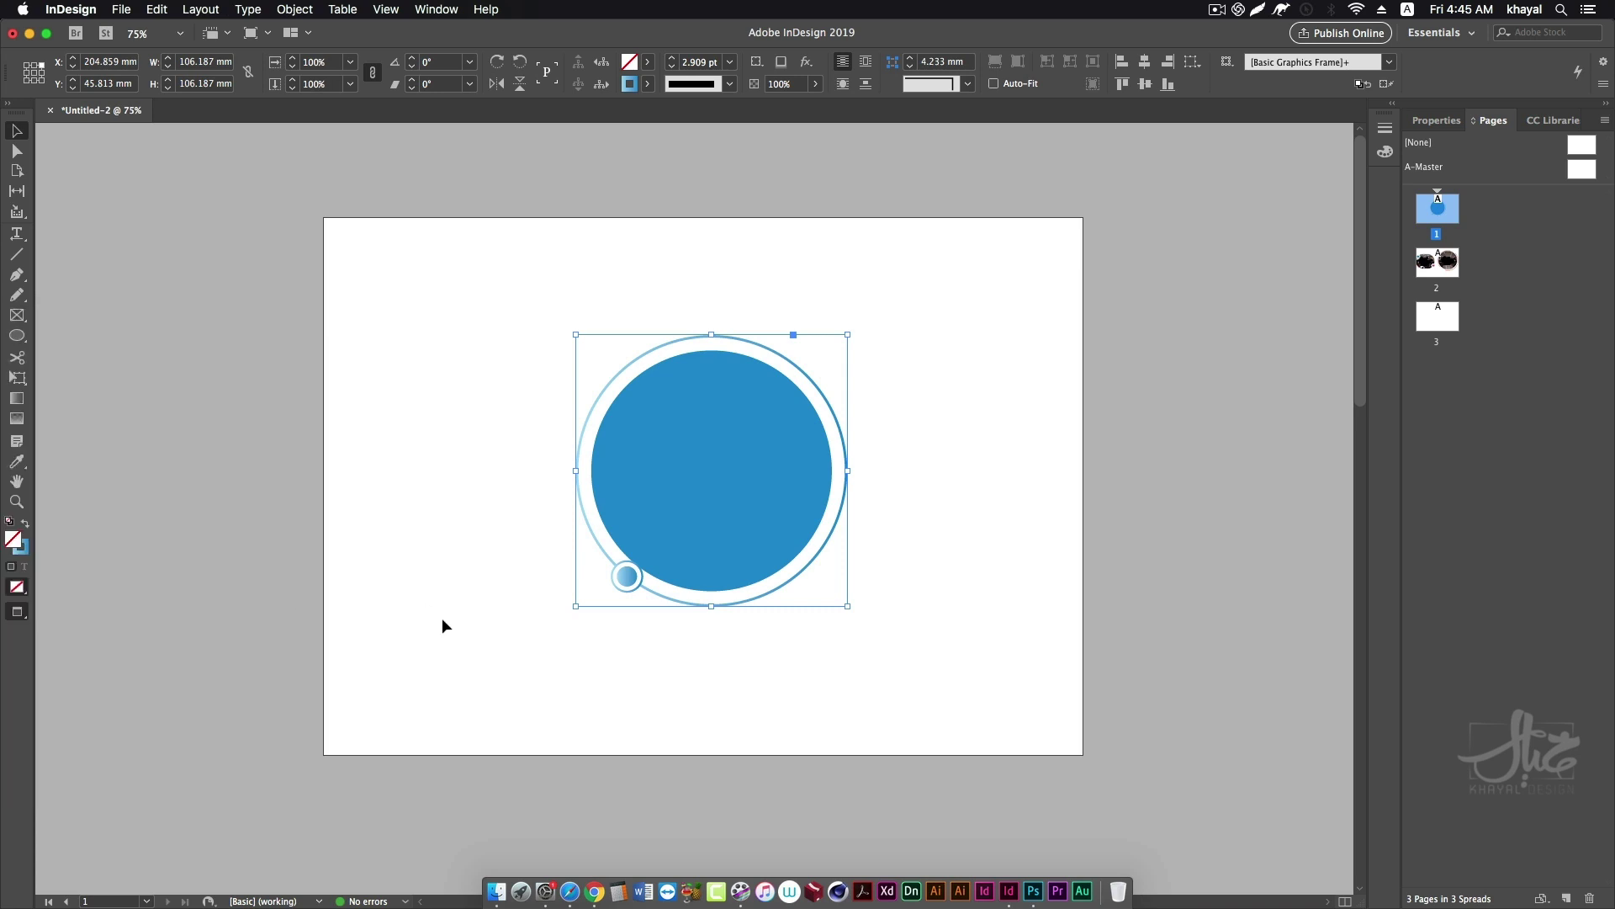
click(905, 436)
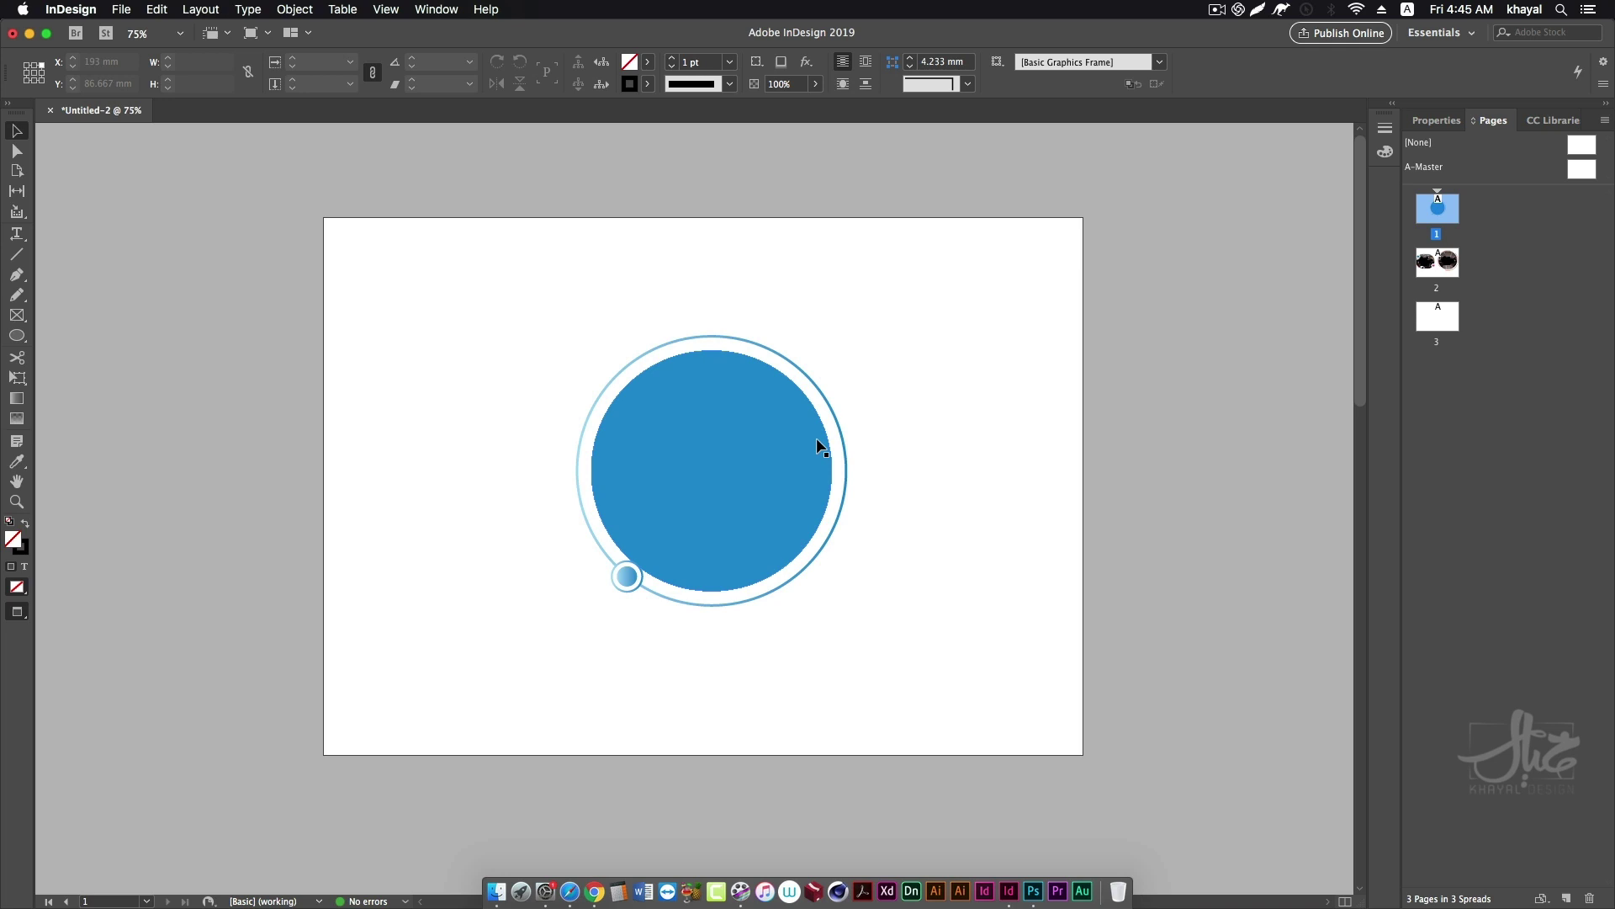
Switch to Photoshop and select the man in the open portrait with the Quick Selection tool's Select Subject command.
click(1035, 891)
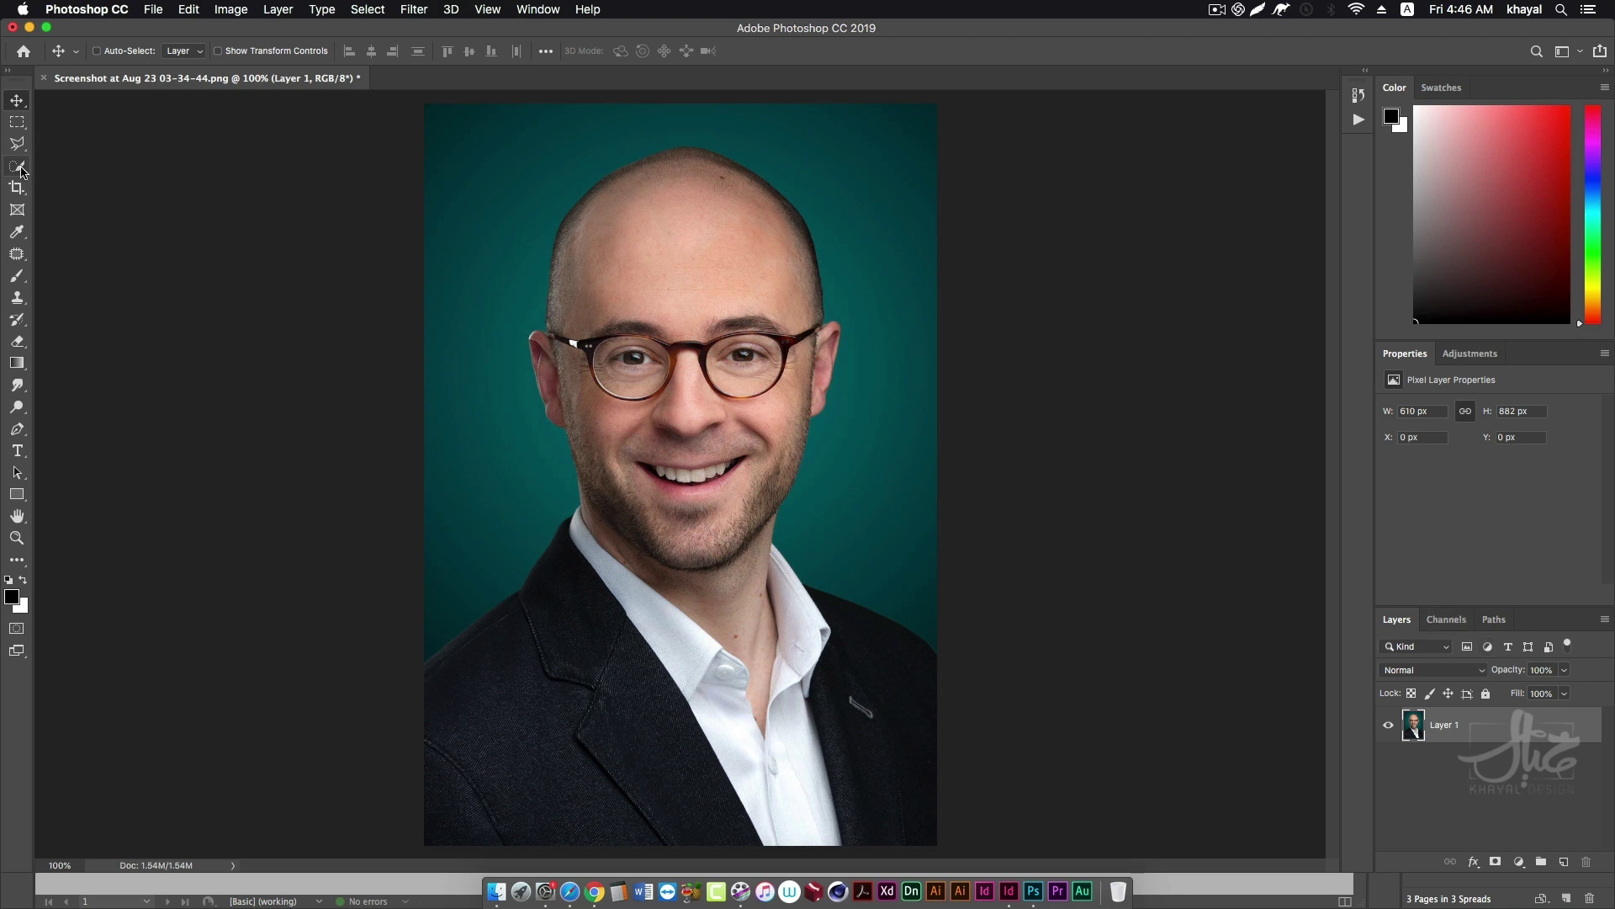
click(21, 168)
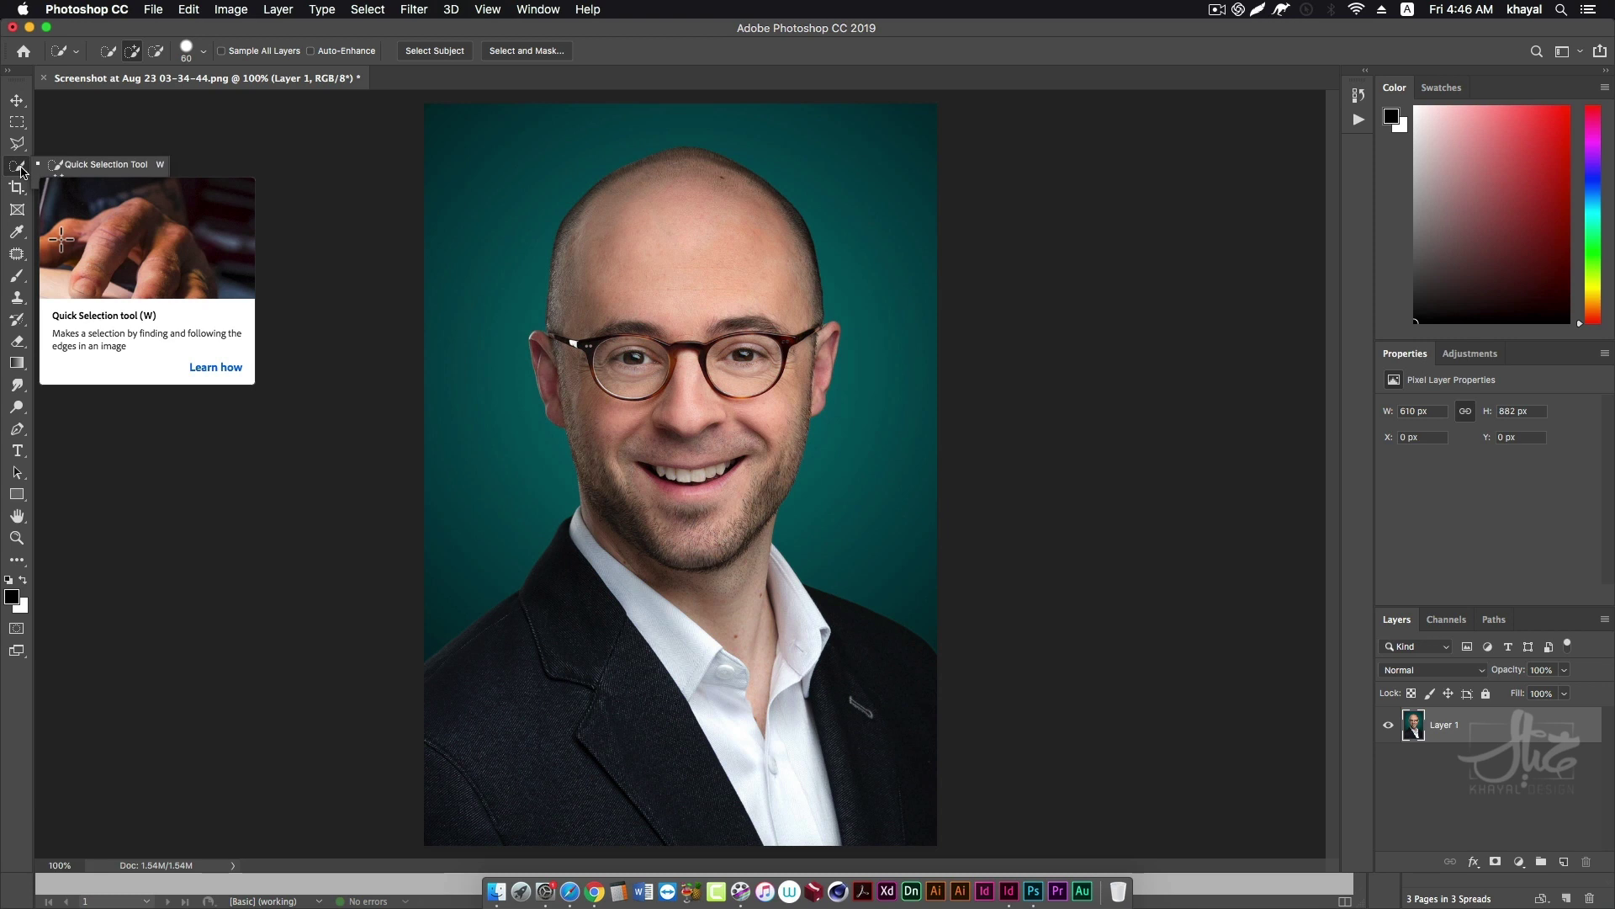
click(72, 170)
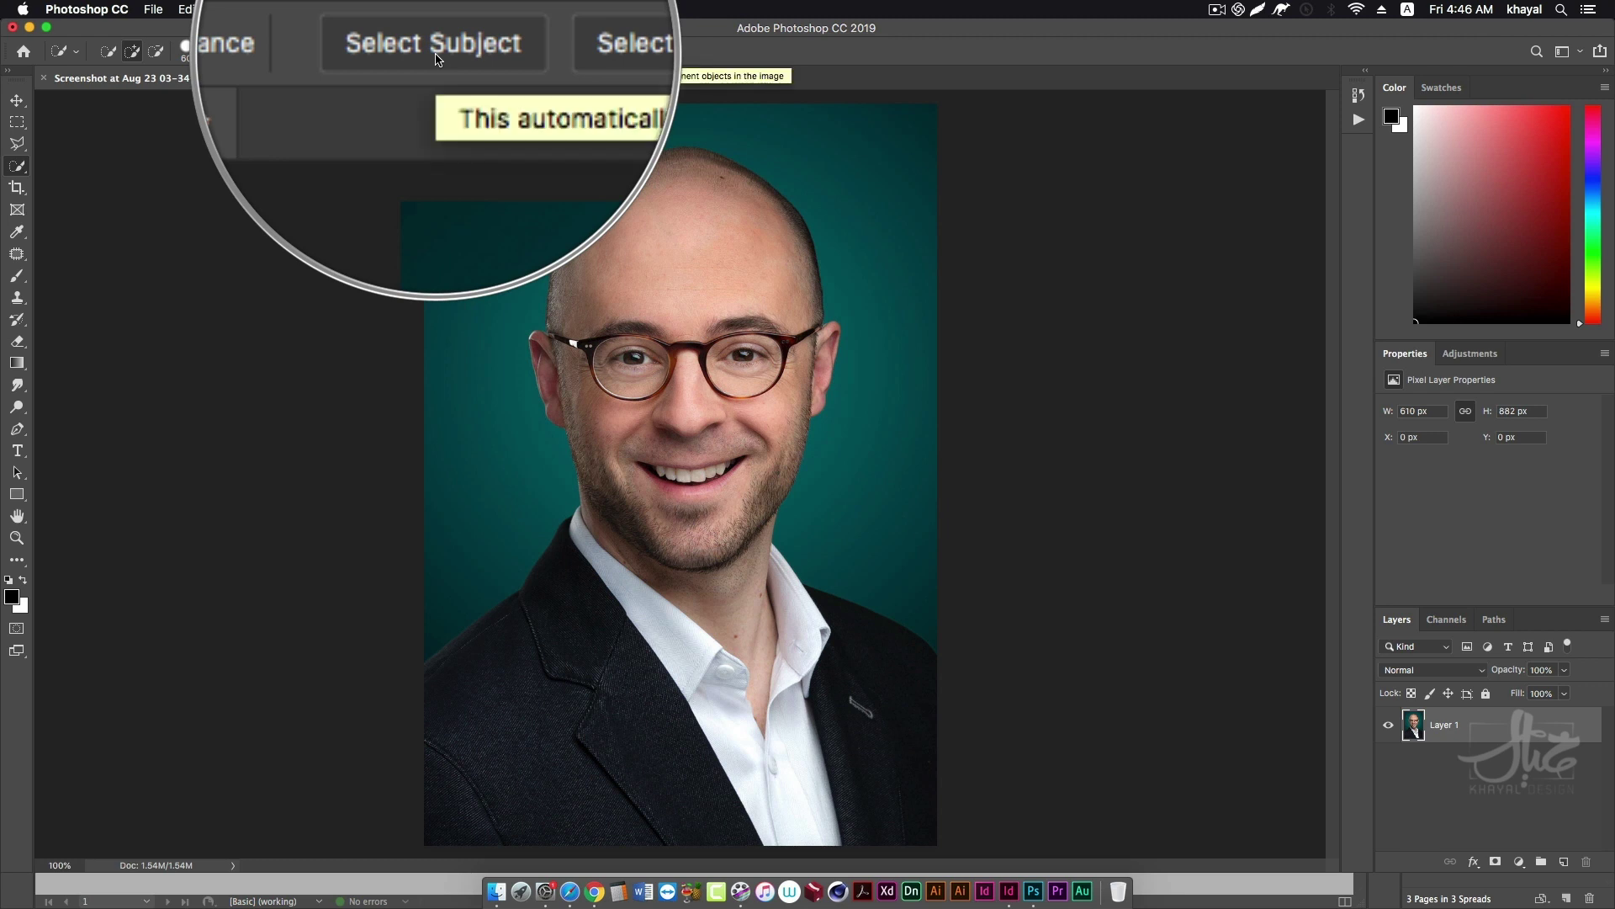
click(434, 51)
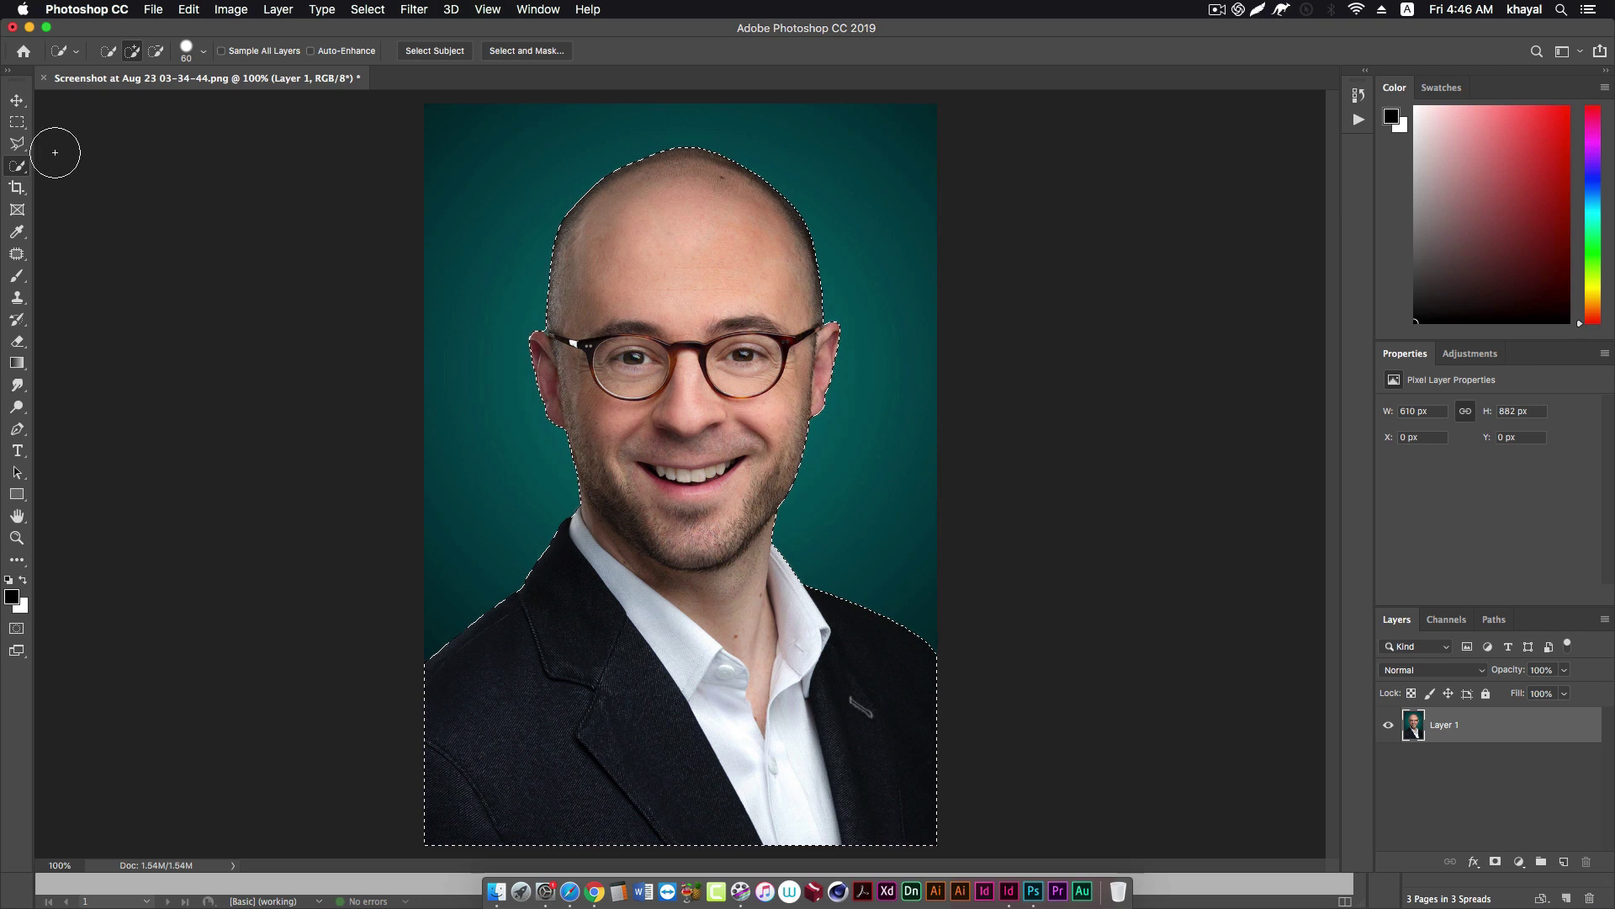
Hide the portrait's background by adding a layer mask from the selection to Layer 1, and save the file.
click(16, 100)
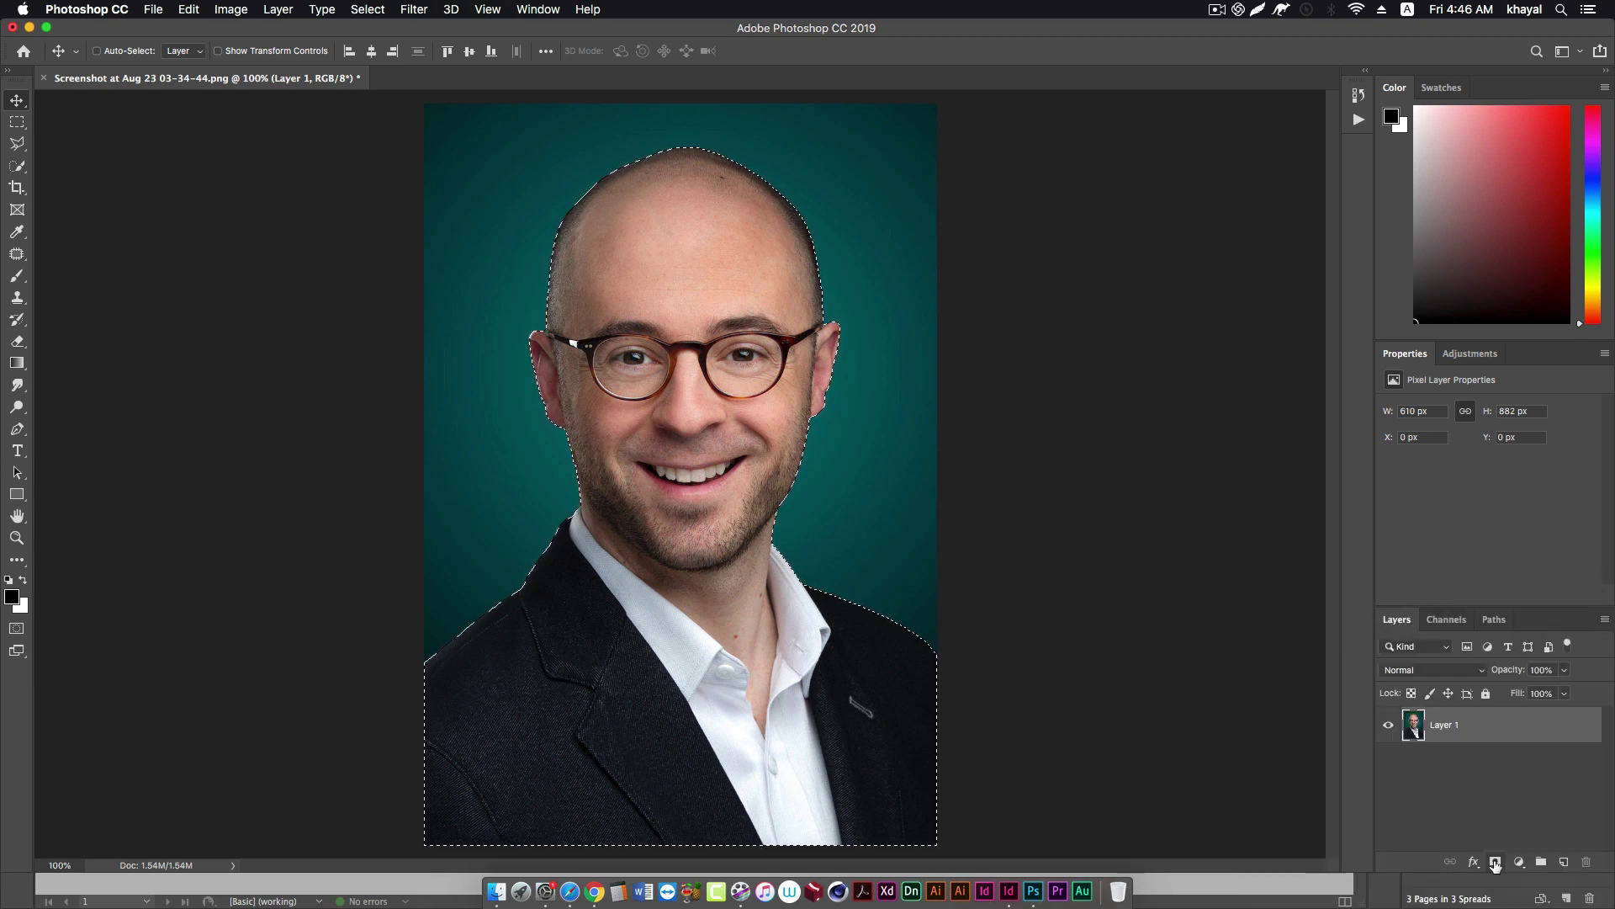
click(1496, 862)
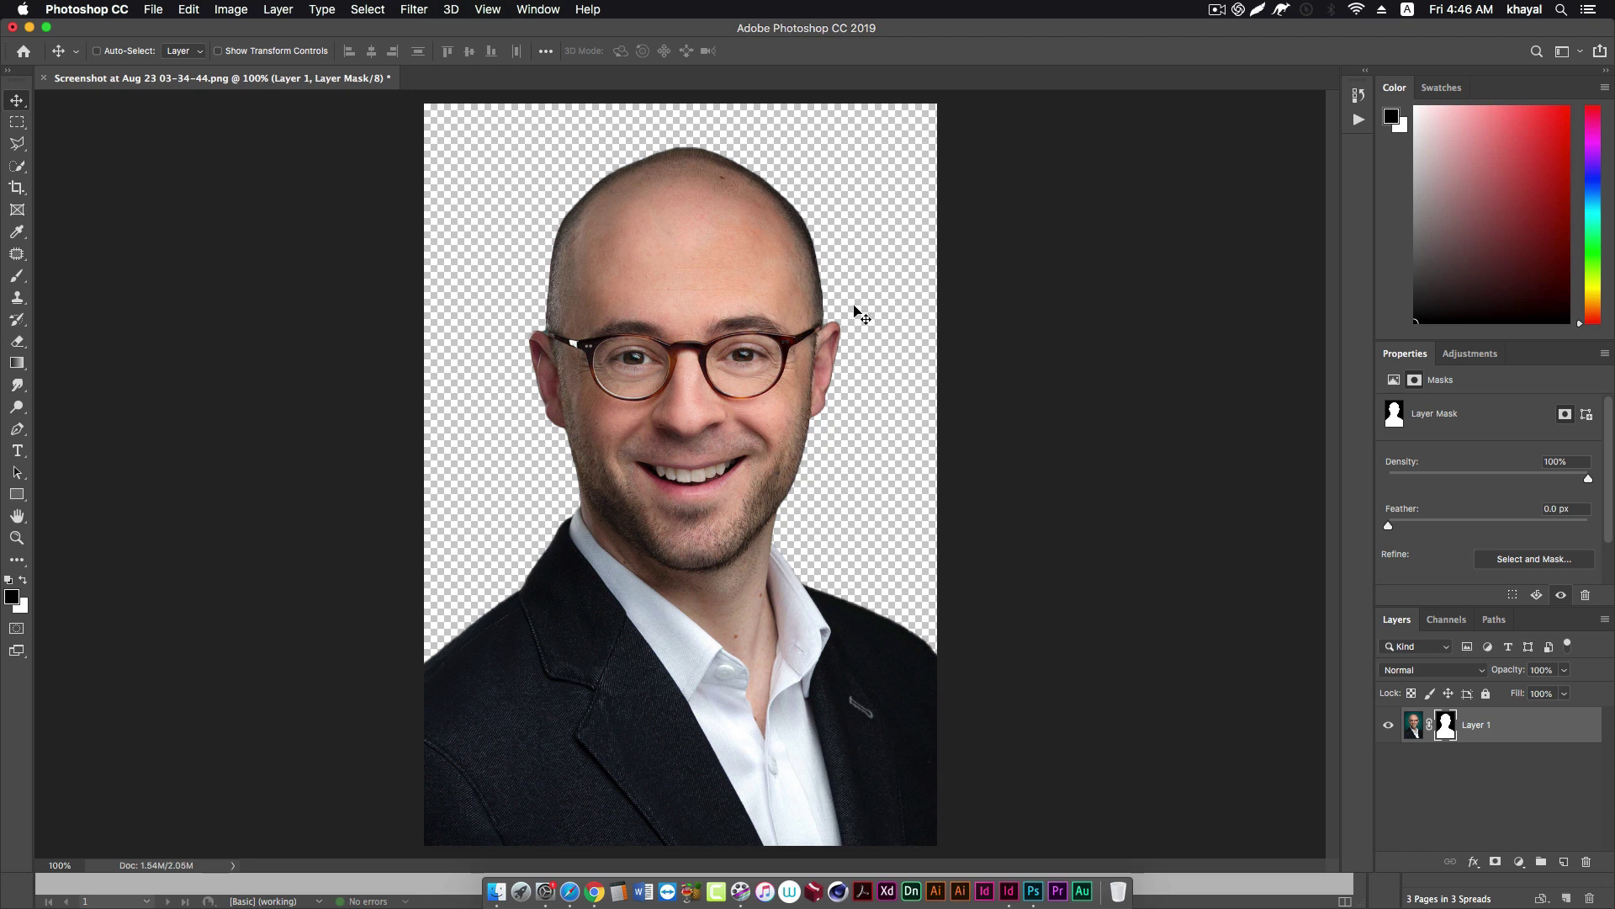
click(921, 303)
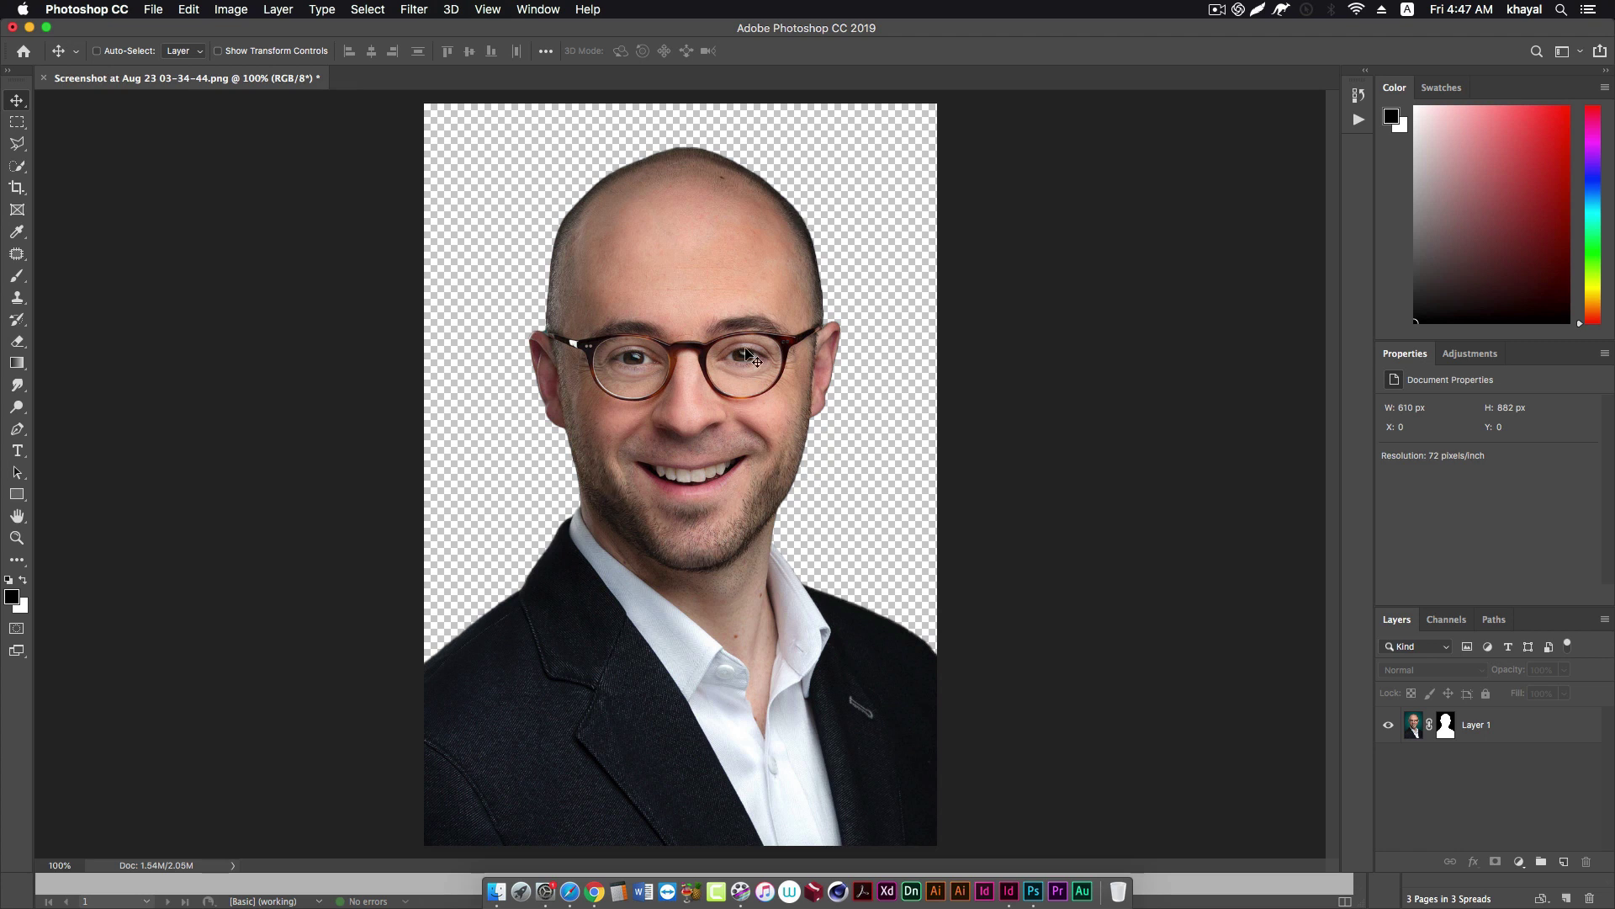
key(super+s)
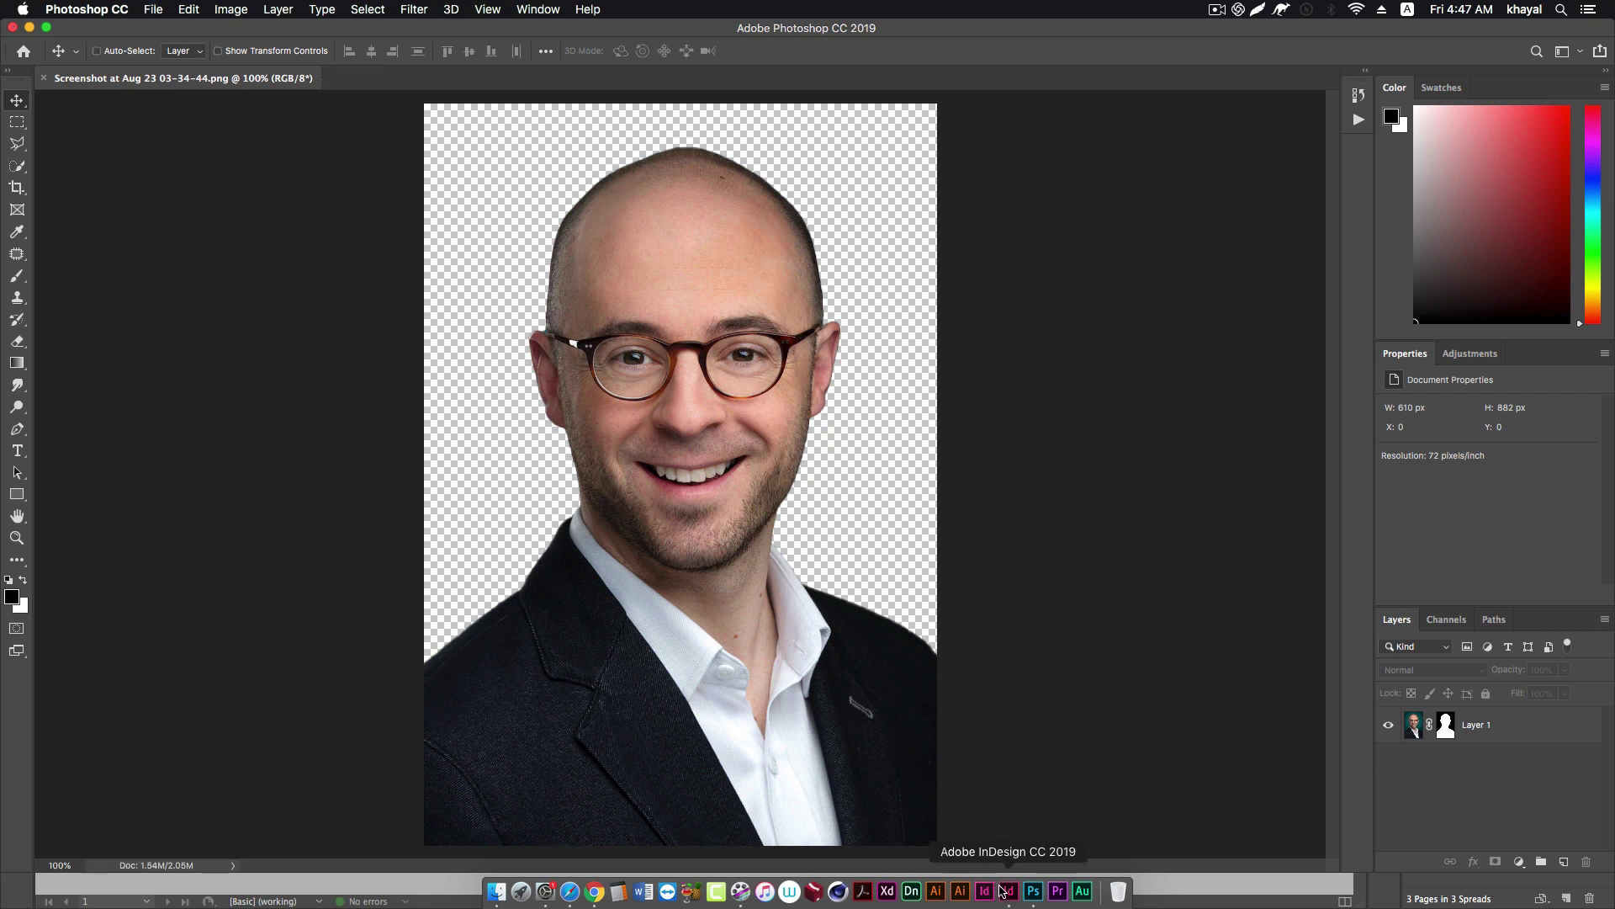
Switch back to InDesign and place Screenshot at Aug 23 03-34-44.png from the Desktop inside the blue circle.
click(1009, 890)
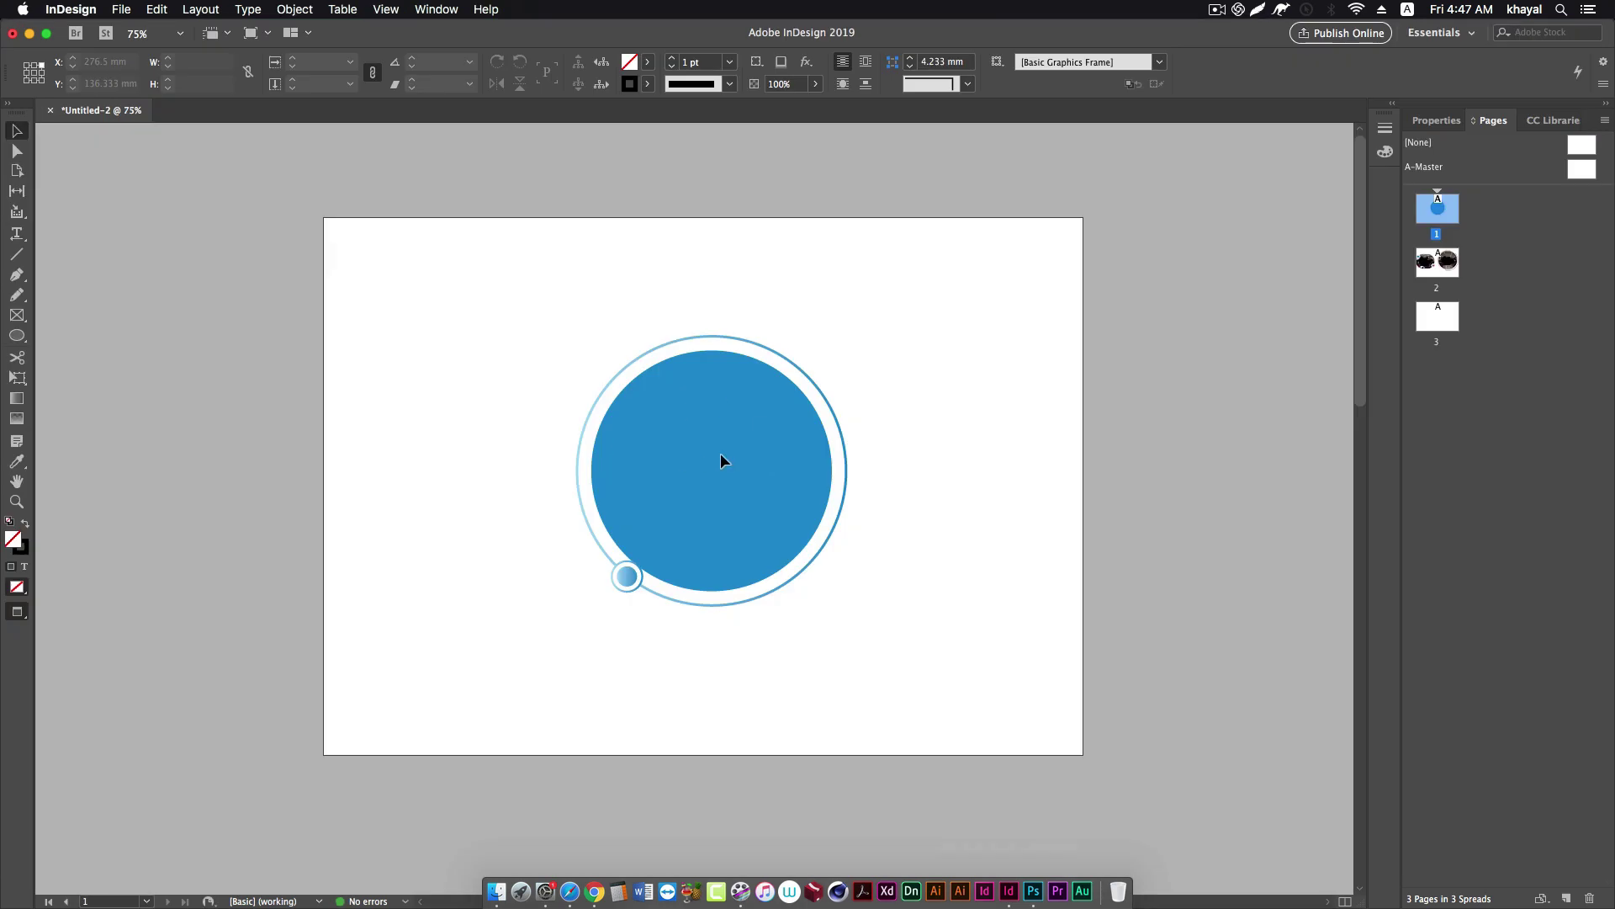
click(697, 417)
click(121, 10)
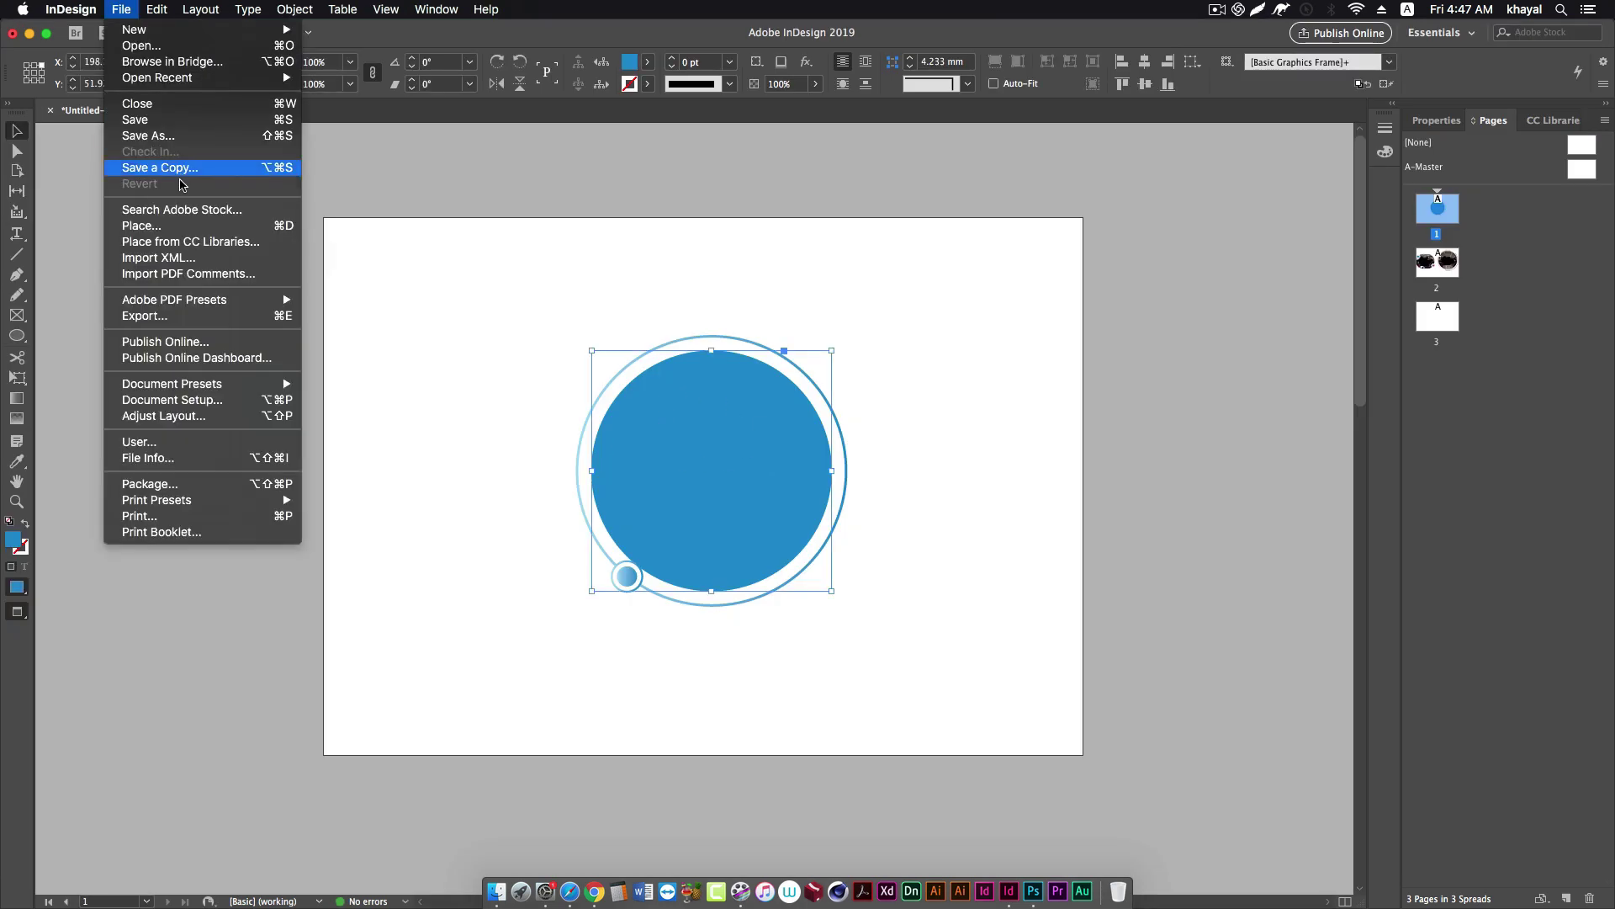
click(174, 237)
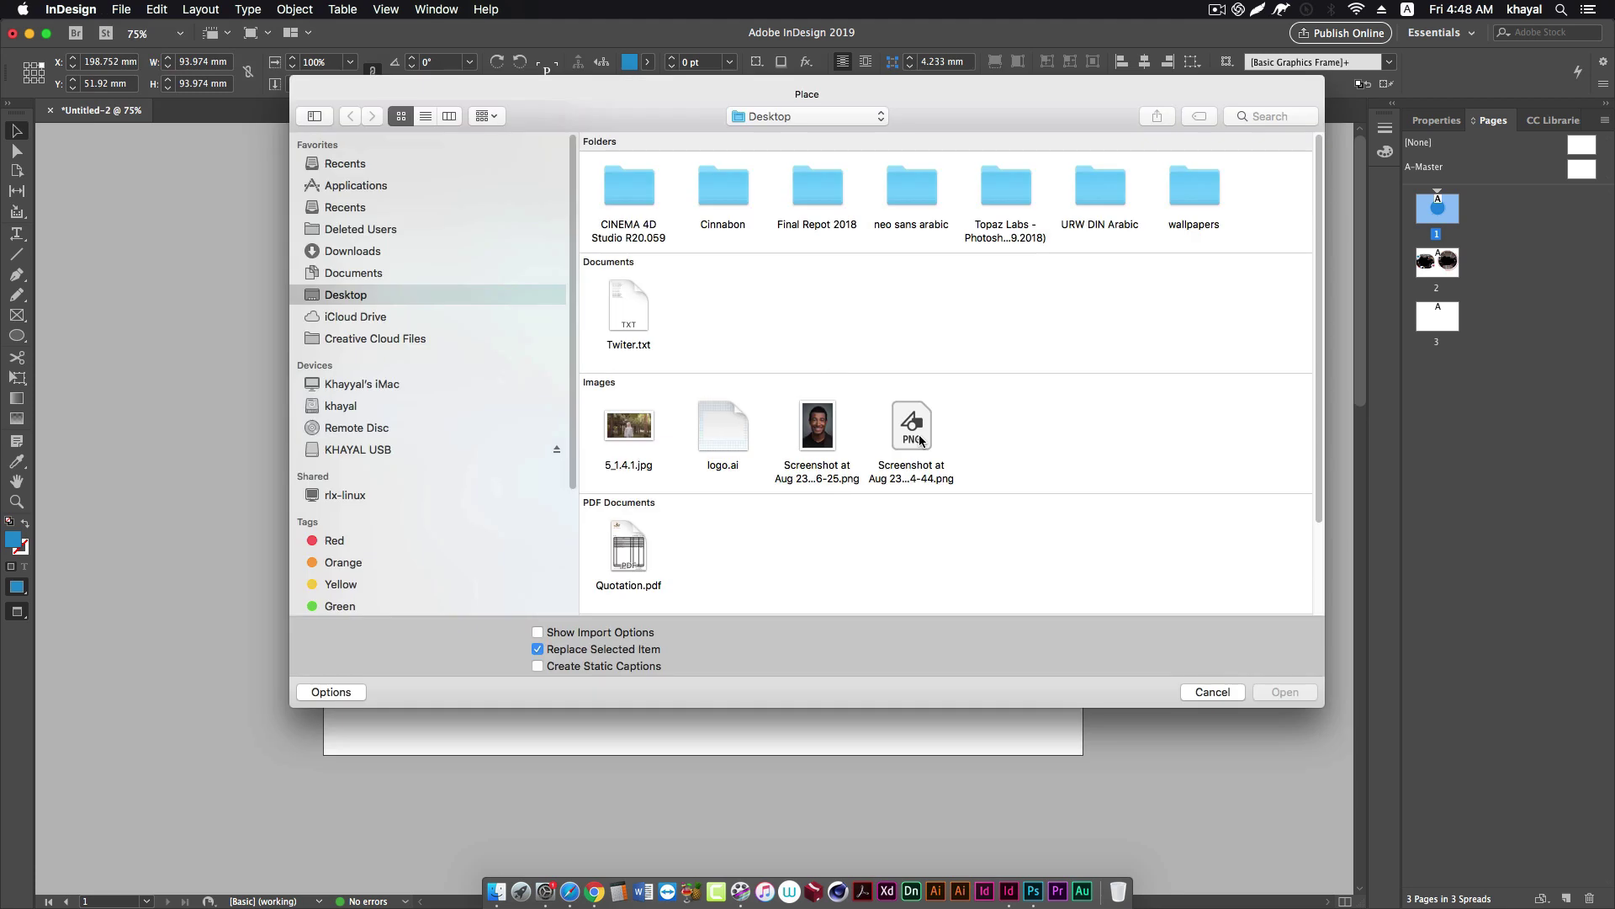
click(920, 439)
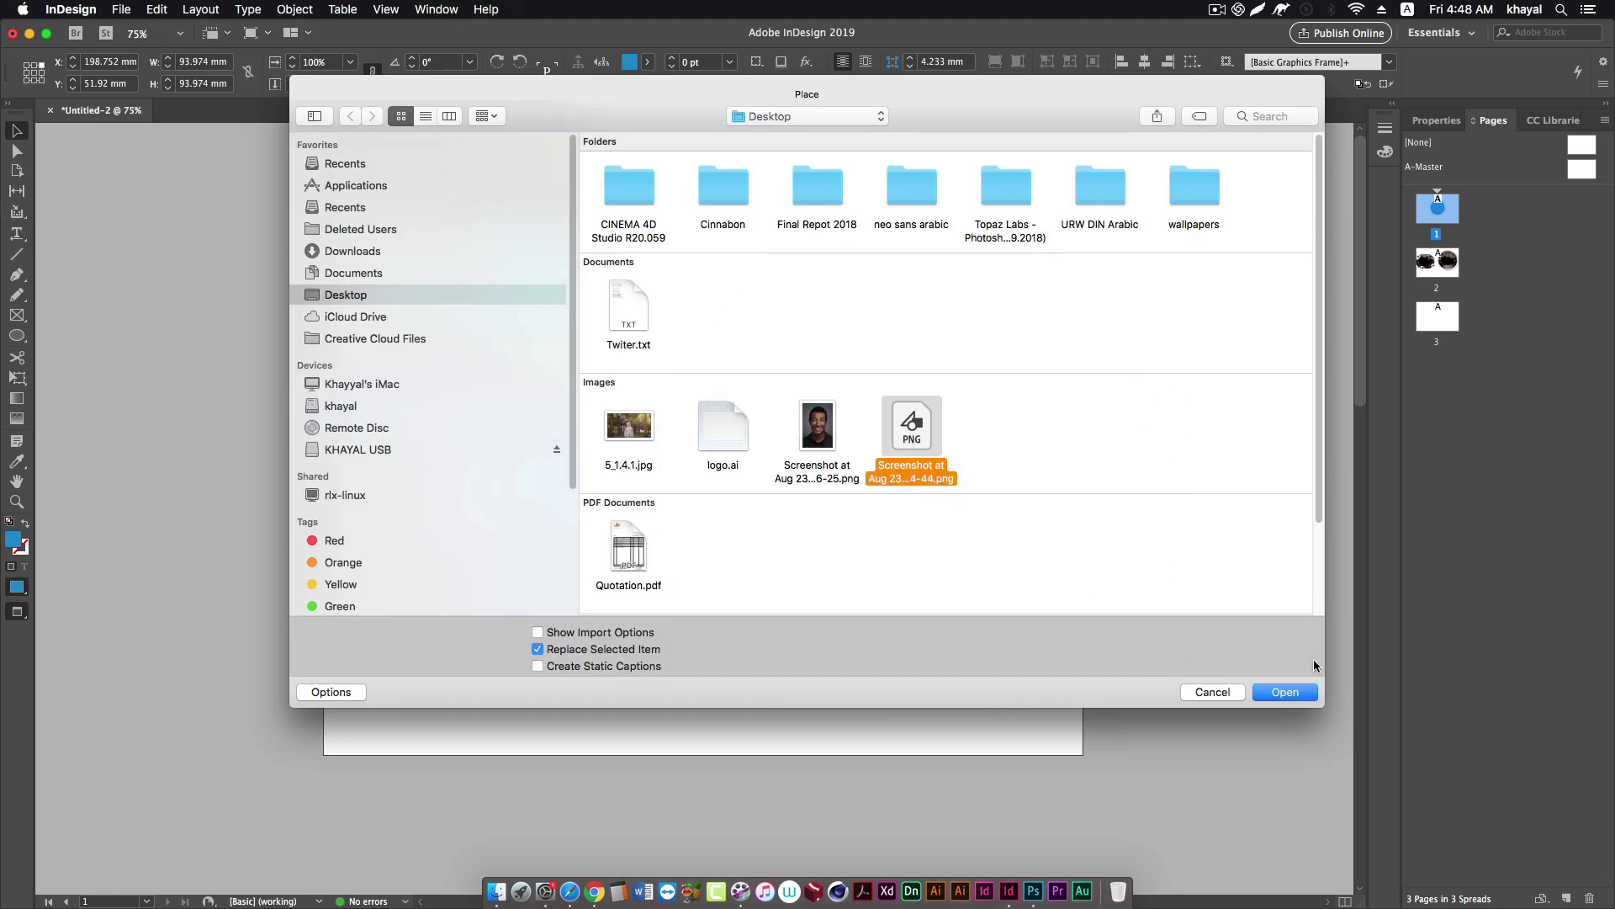
click(1296, 692)
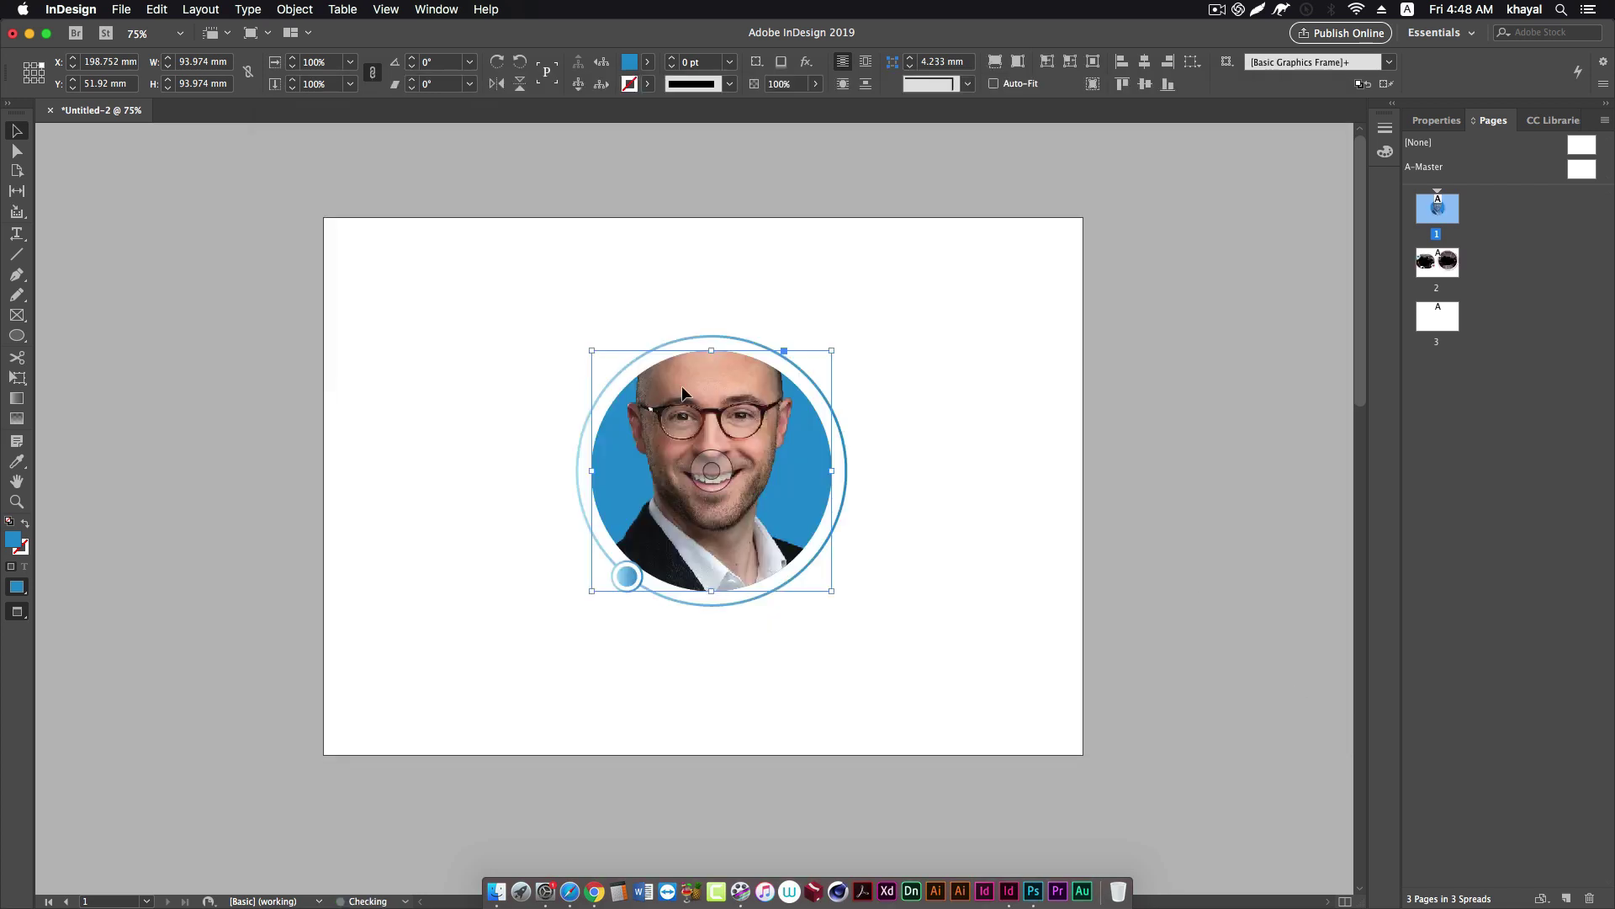
Scale the portrait picture inside the circle frame down to about 76 by 110 mm so the whole head fits.
click(16, 153)
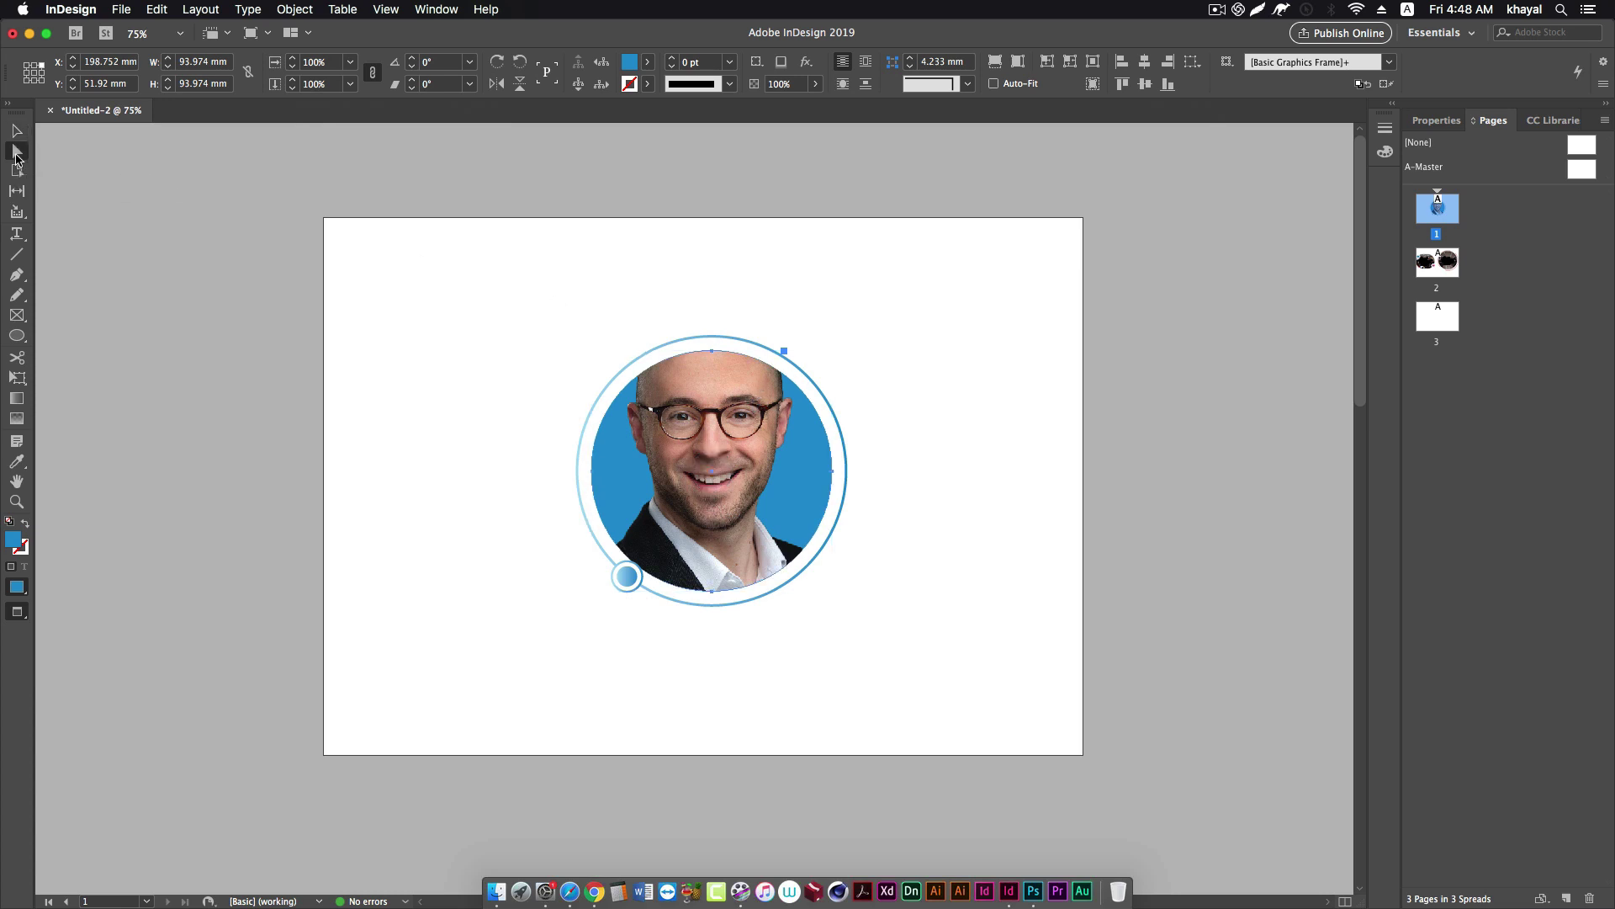
click(799, 408)
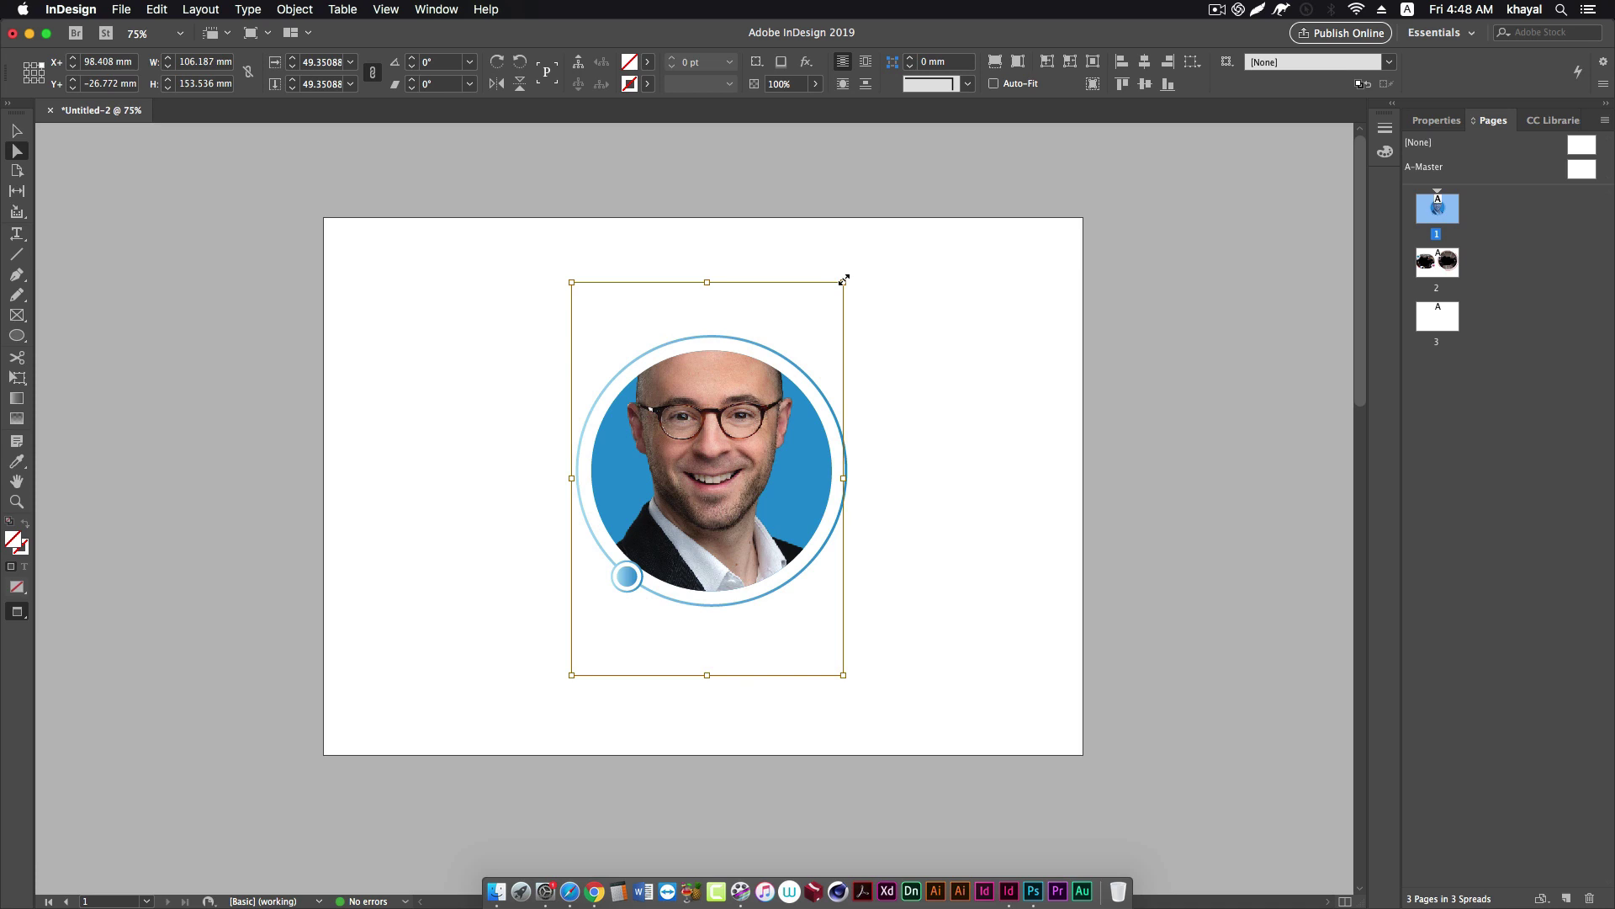
drag(843, 281, 806, 339)
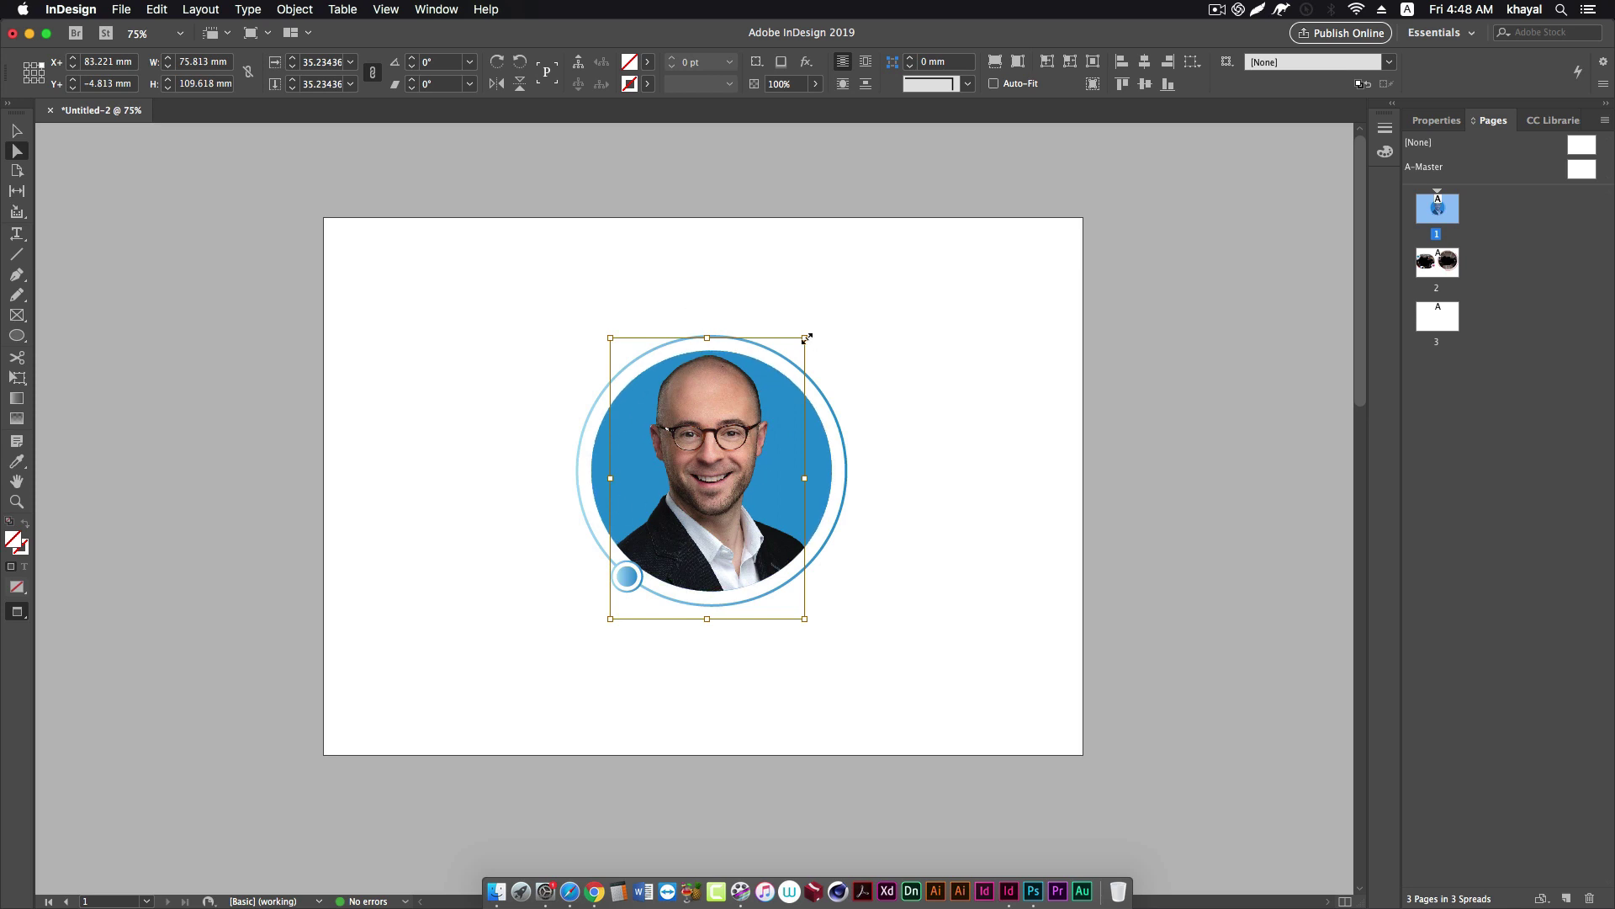
Enlarge the portrait picture inside the circle frame to about 97 by 141 mm, and deselect it.
drag(803, 338, 831, 299)
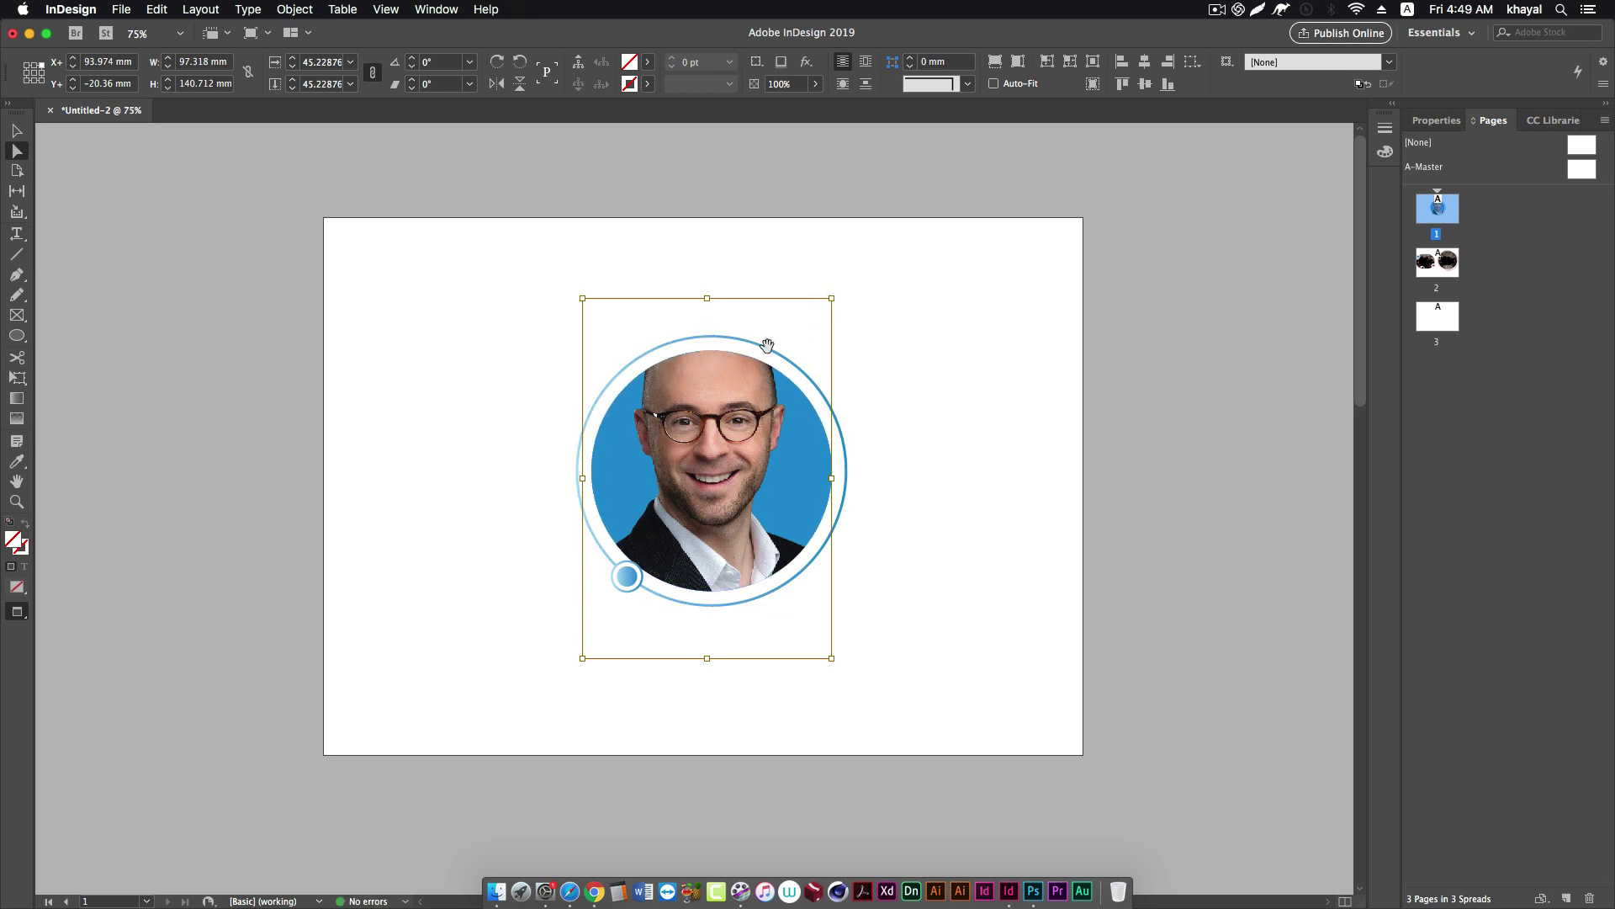
key(v)
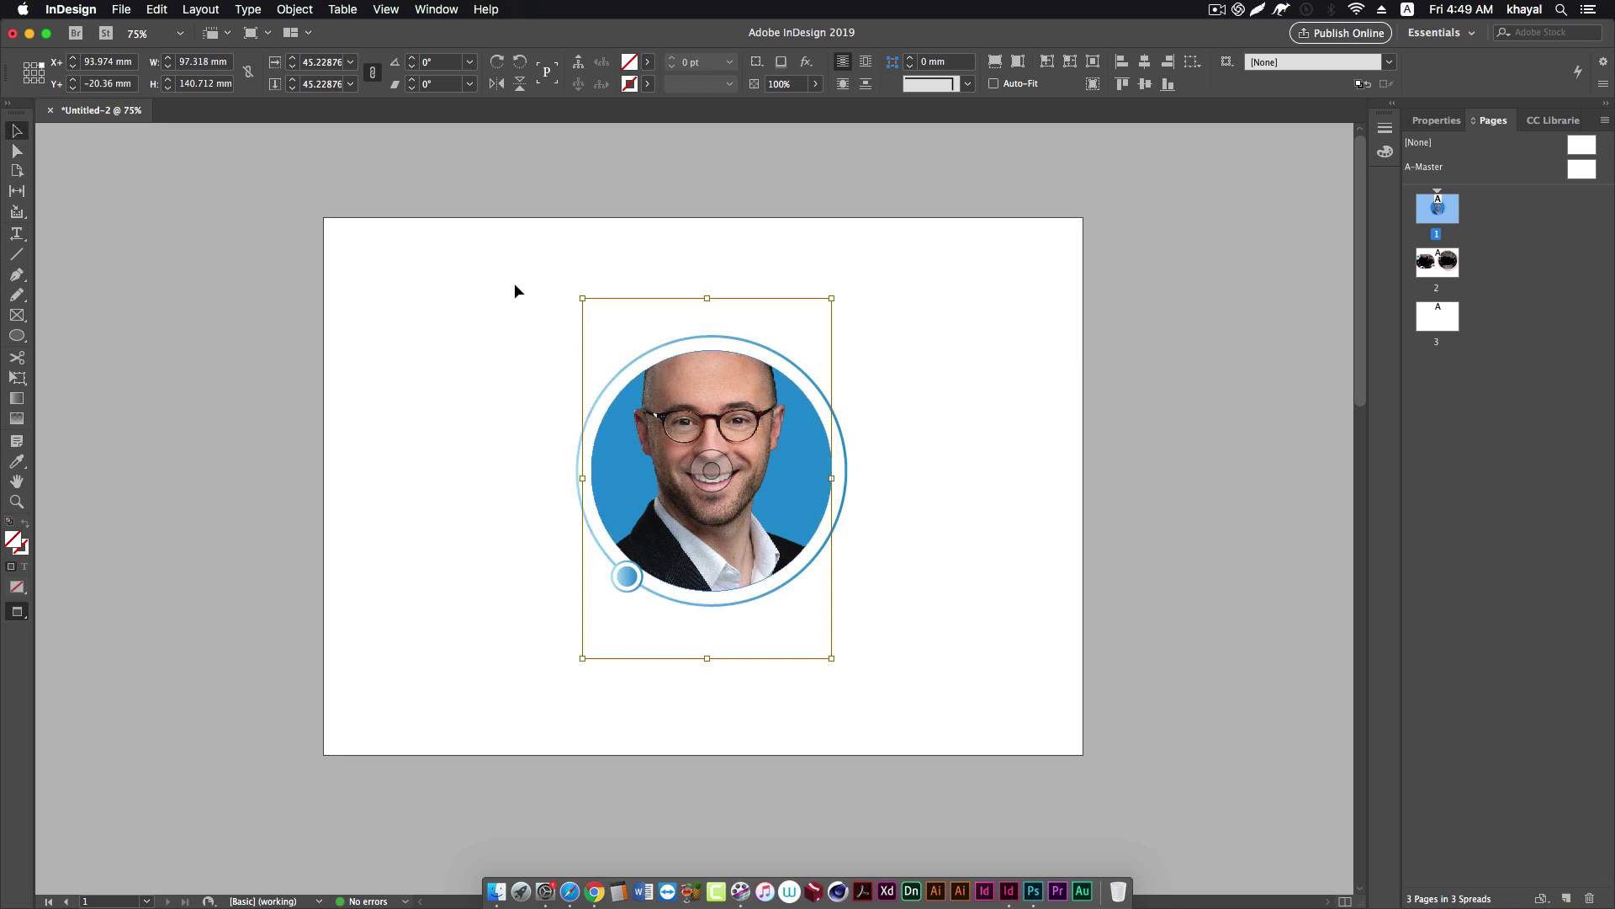
click(456, 360)
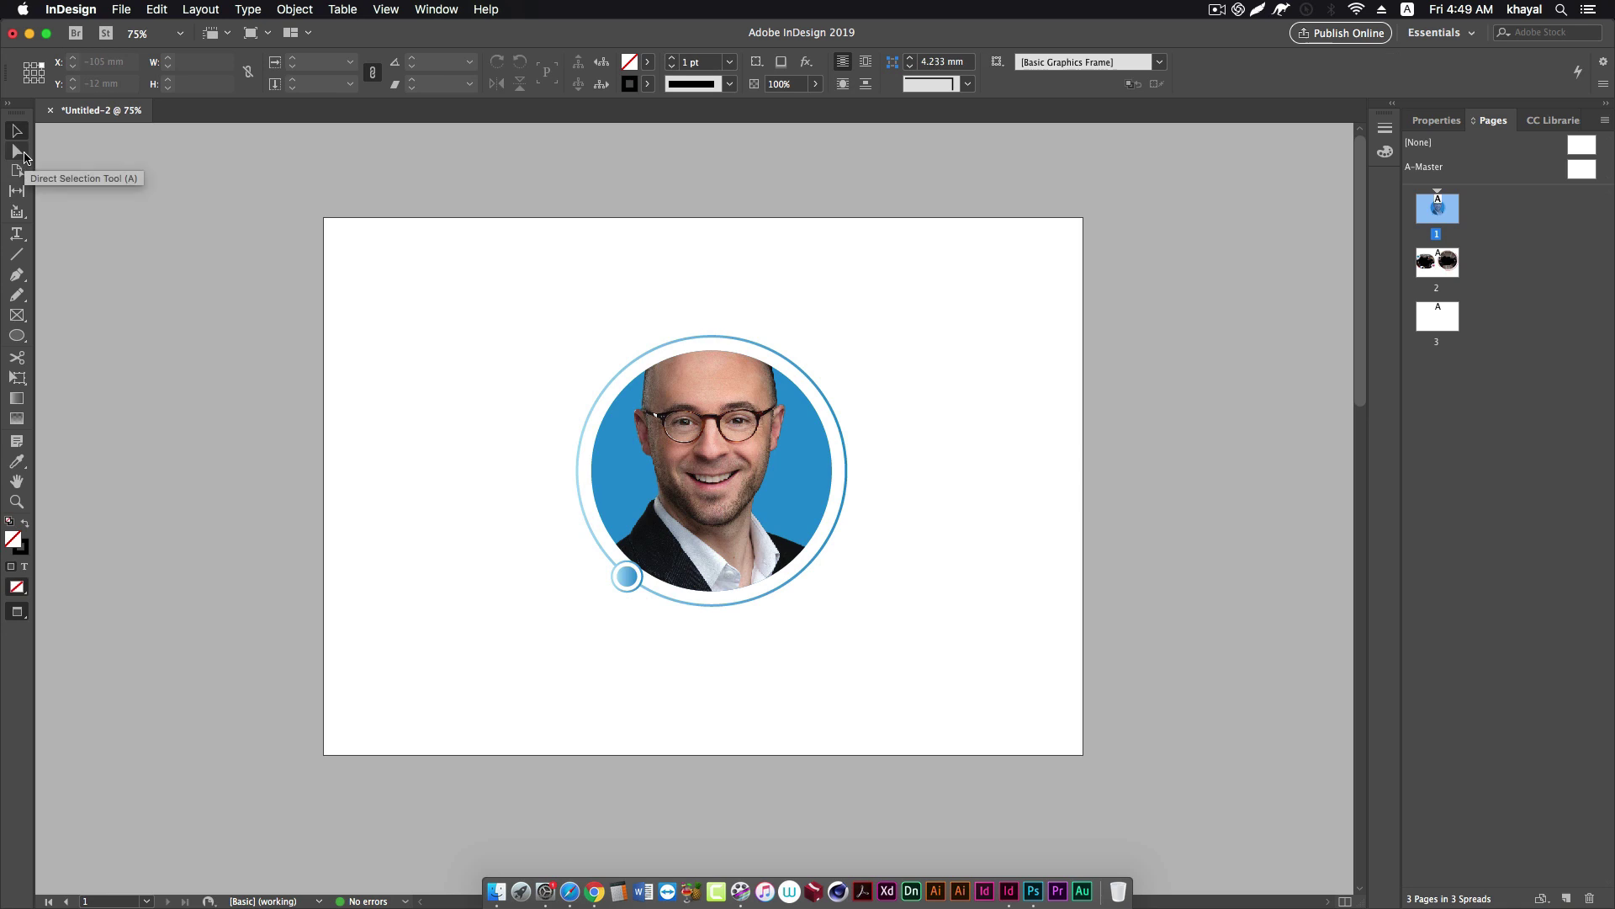
Copy the portrait picture from inside the circle frame and paste the copy in place over the circle.
click(17, 153)
click(737, 425)
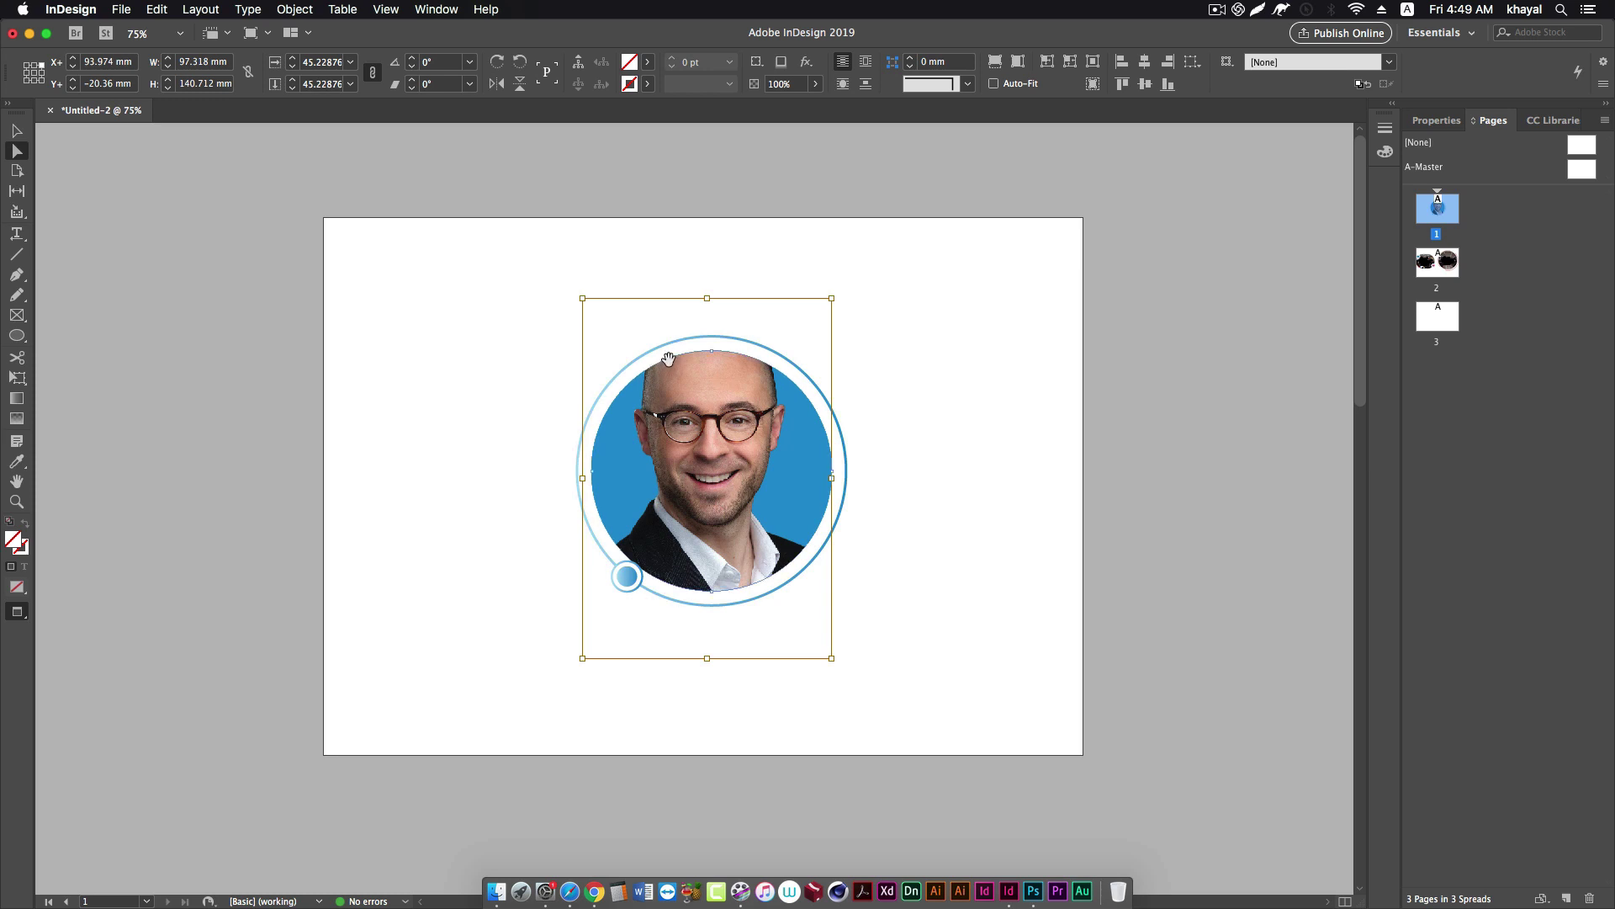
click(157, 9)
click(184, 102)
click(158, 10)
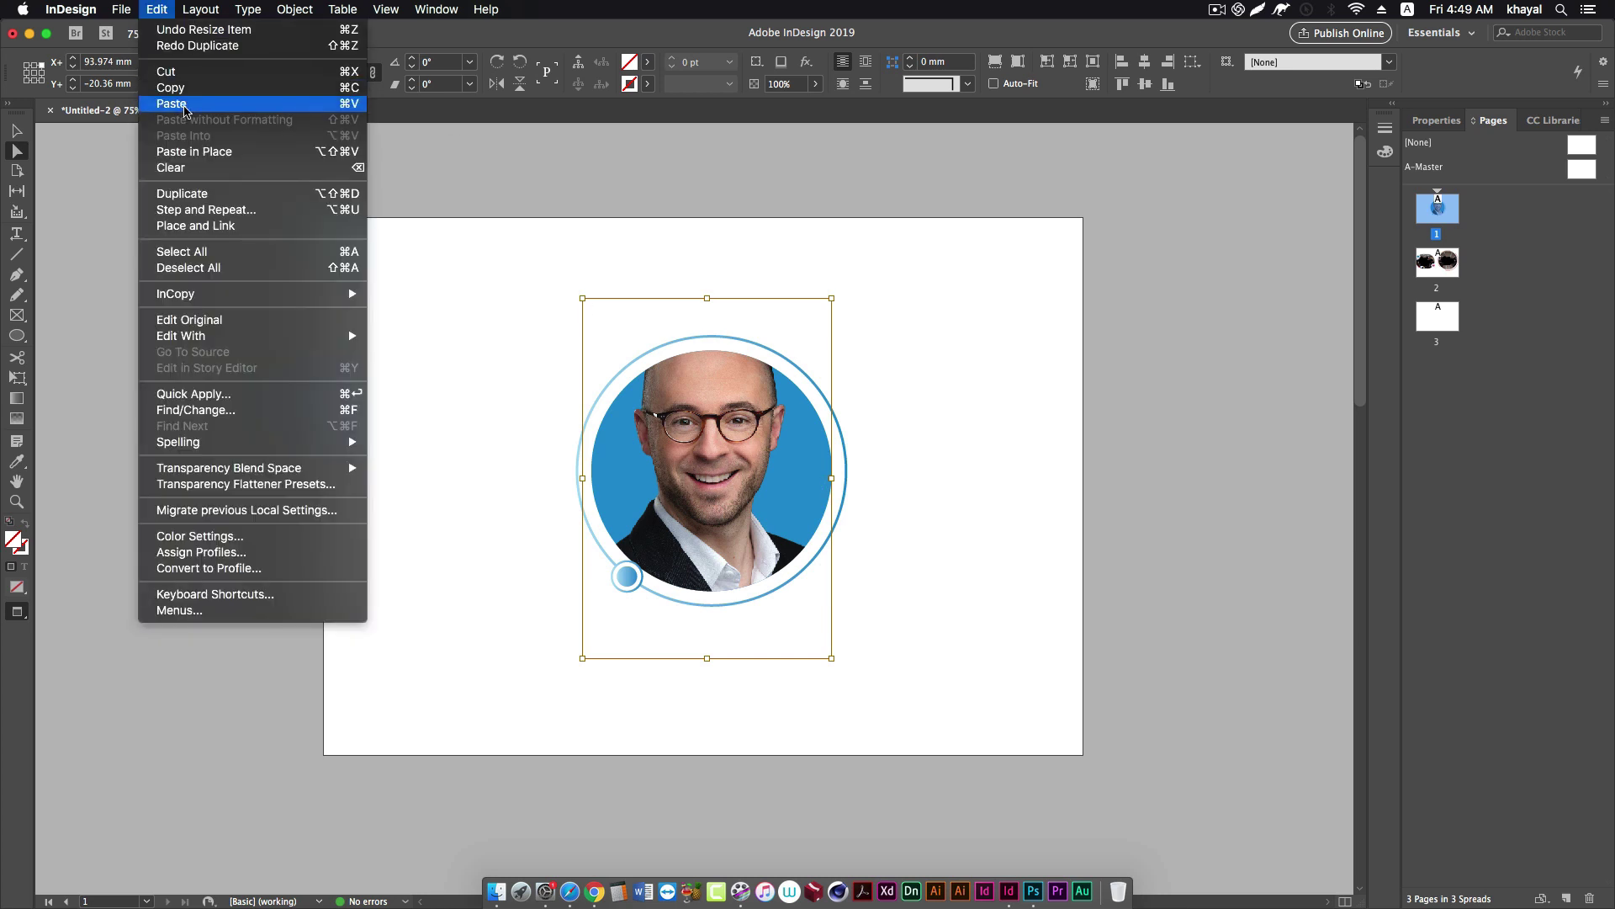
click(194, 151)
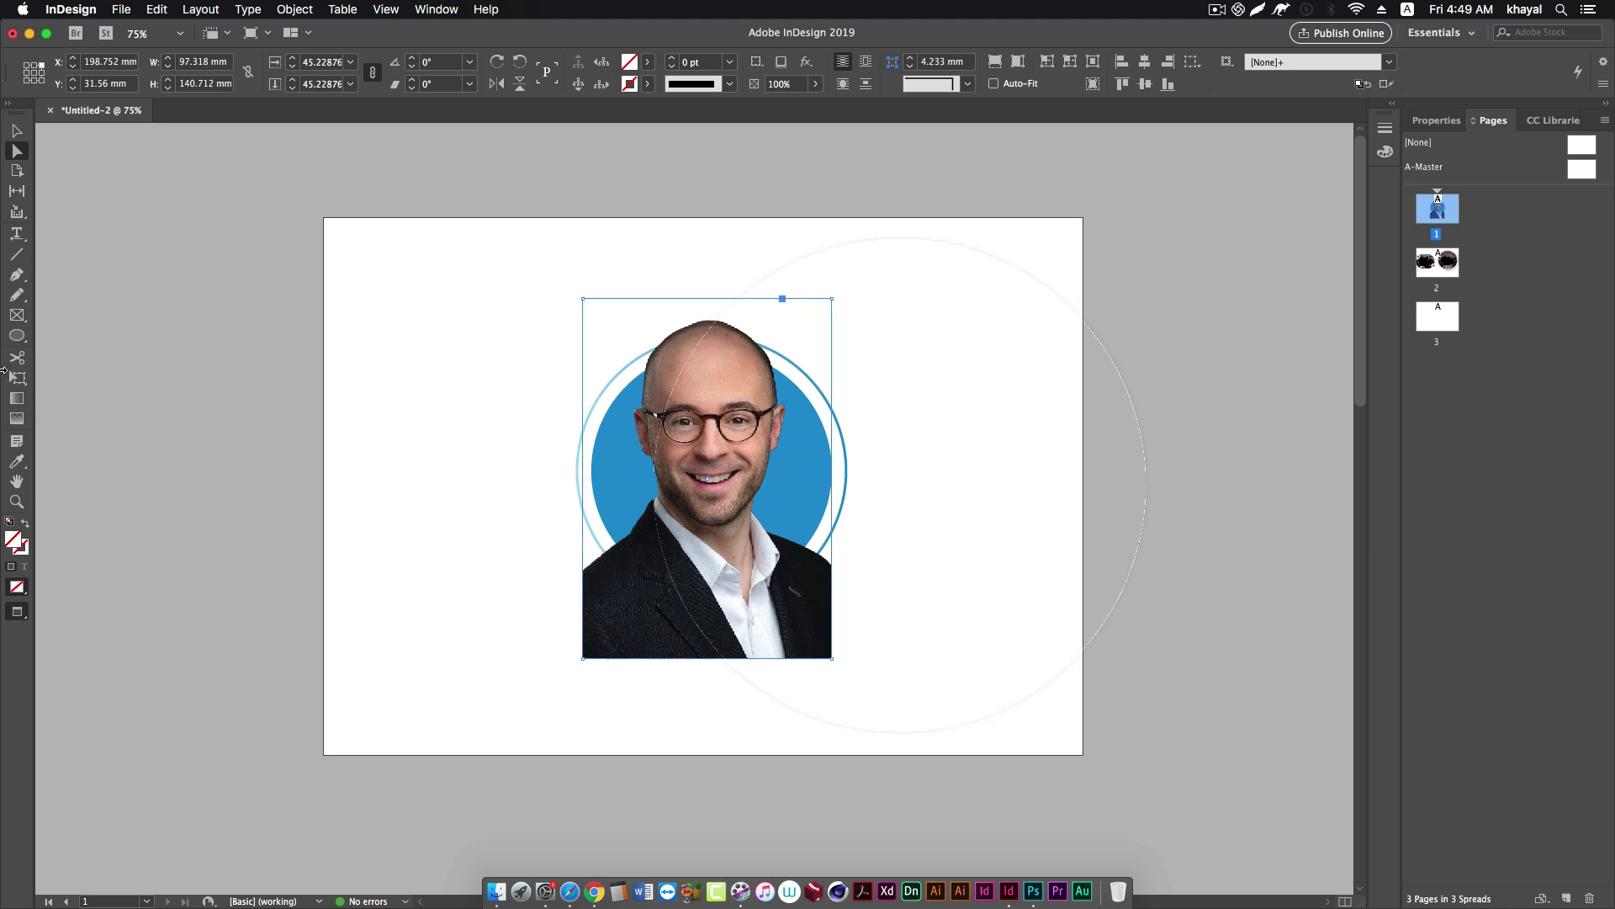
Fade out the pasted portrait's lower part from the mouth down with a vertical Gradient Feather, keeping the head above the circle opaque.
click(17, 419)
drag(709, 446, 722, 402)
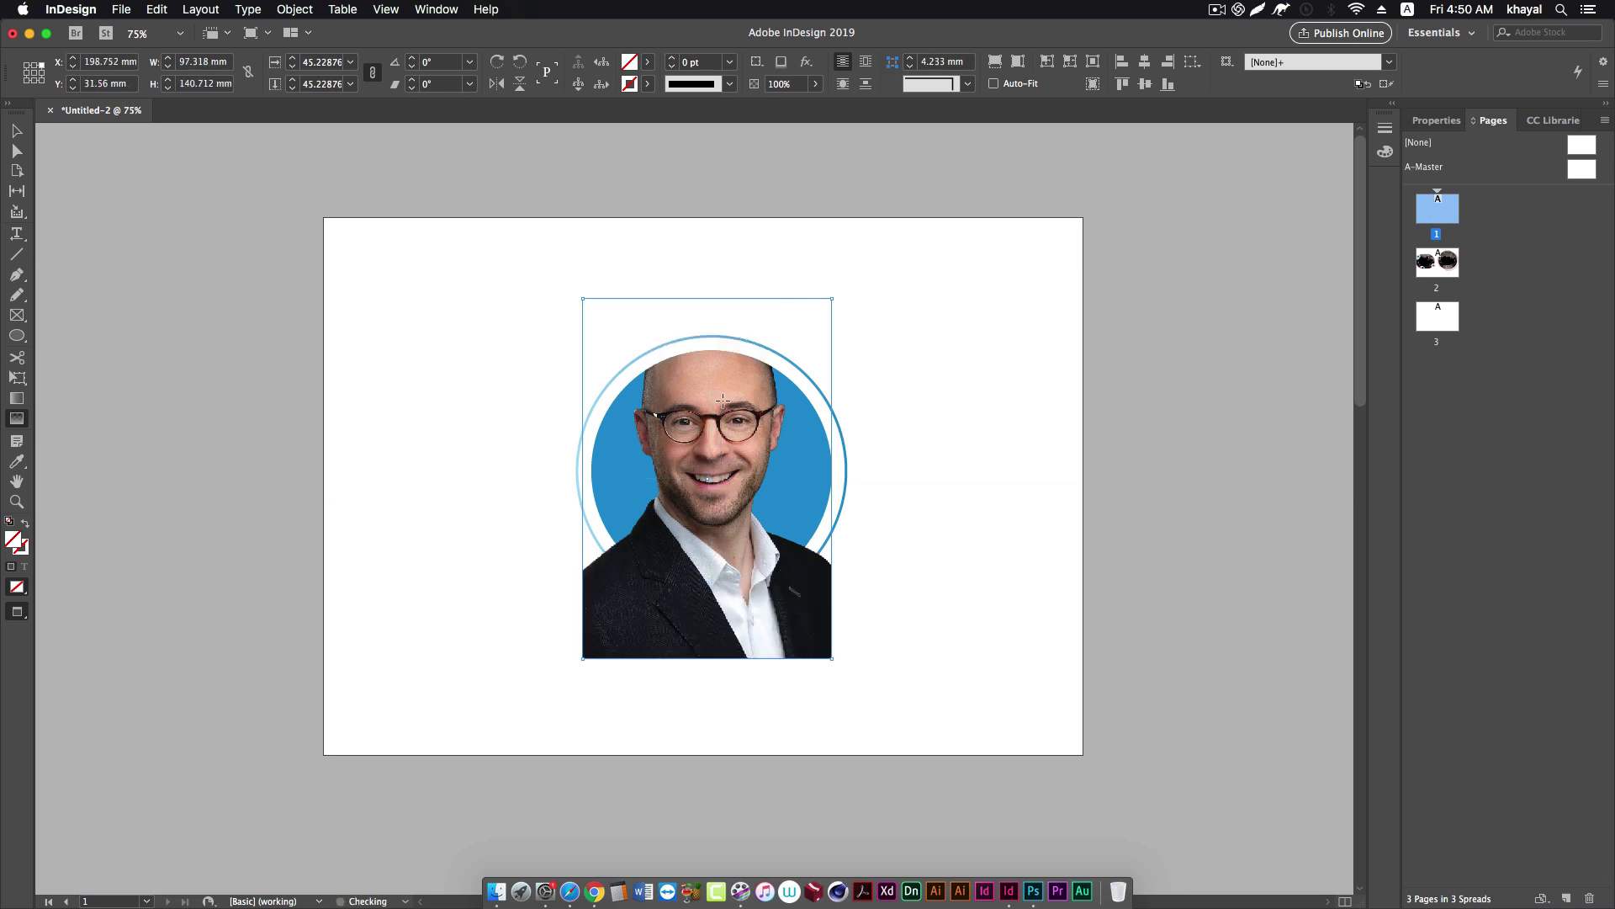
drag(728, 459, 725, 538)
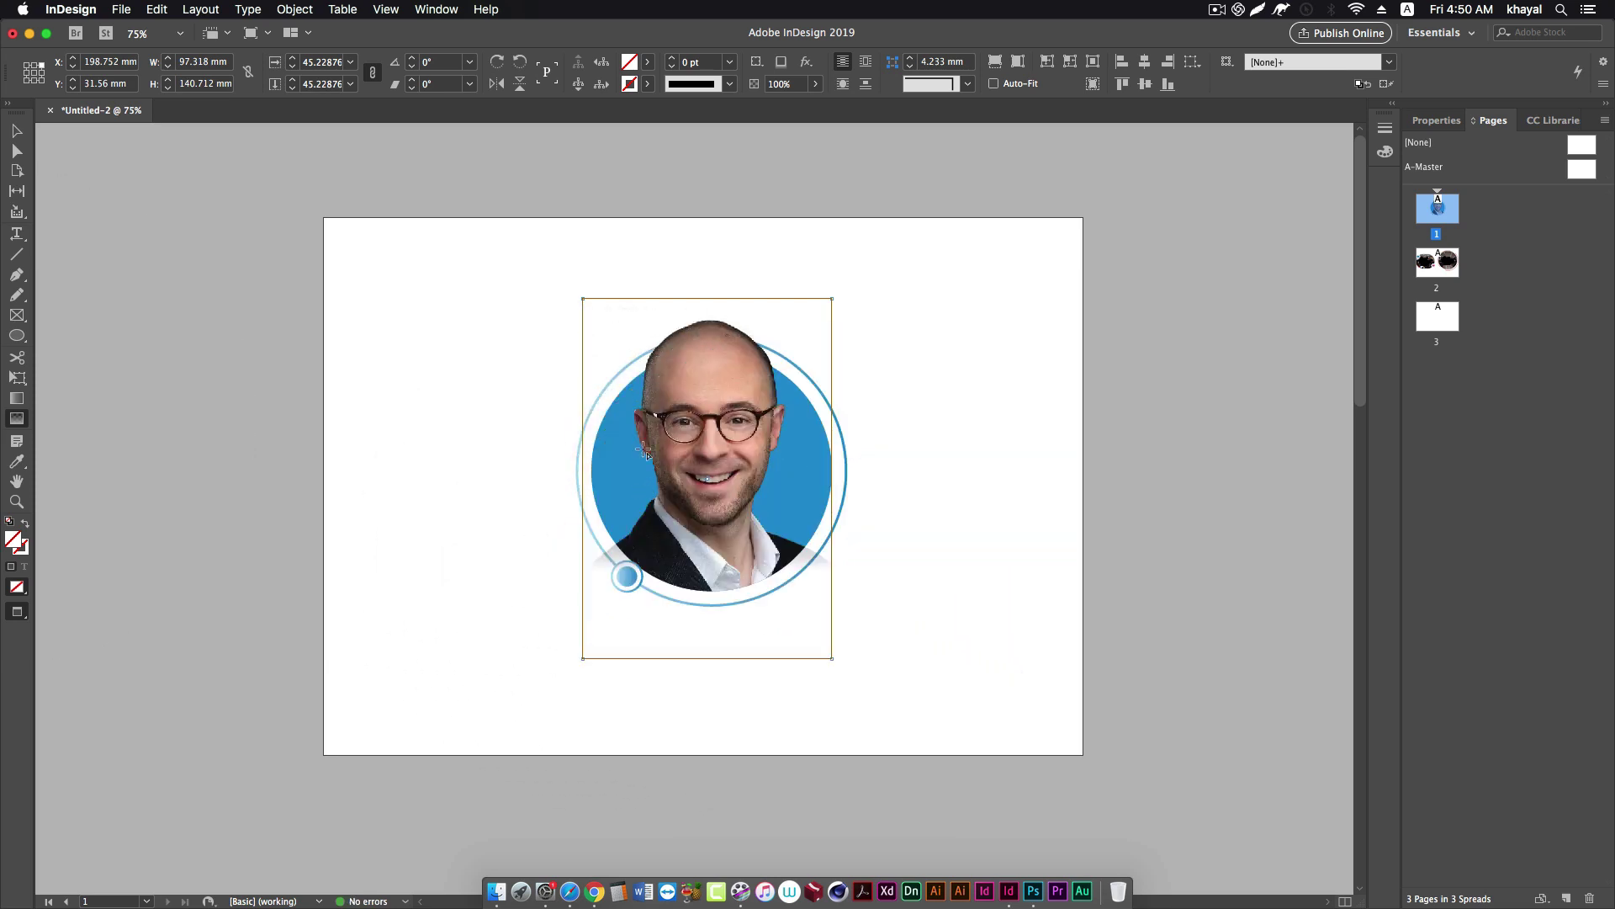
key(Escape)
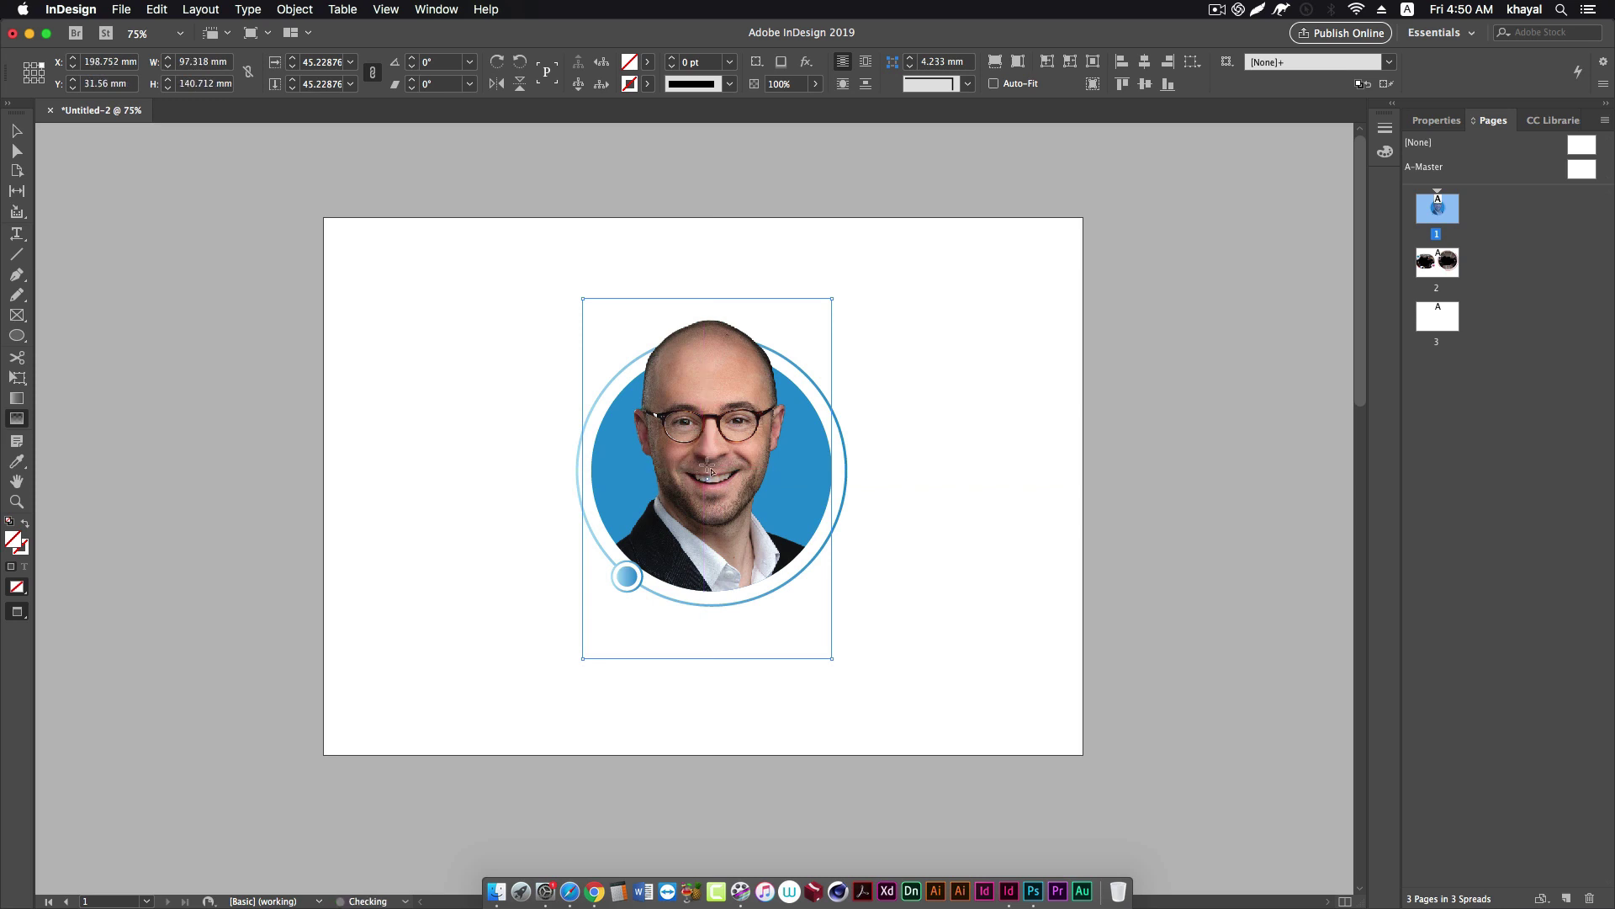
click(17, 131)
click(966, 458)
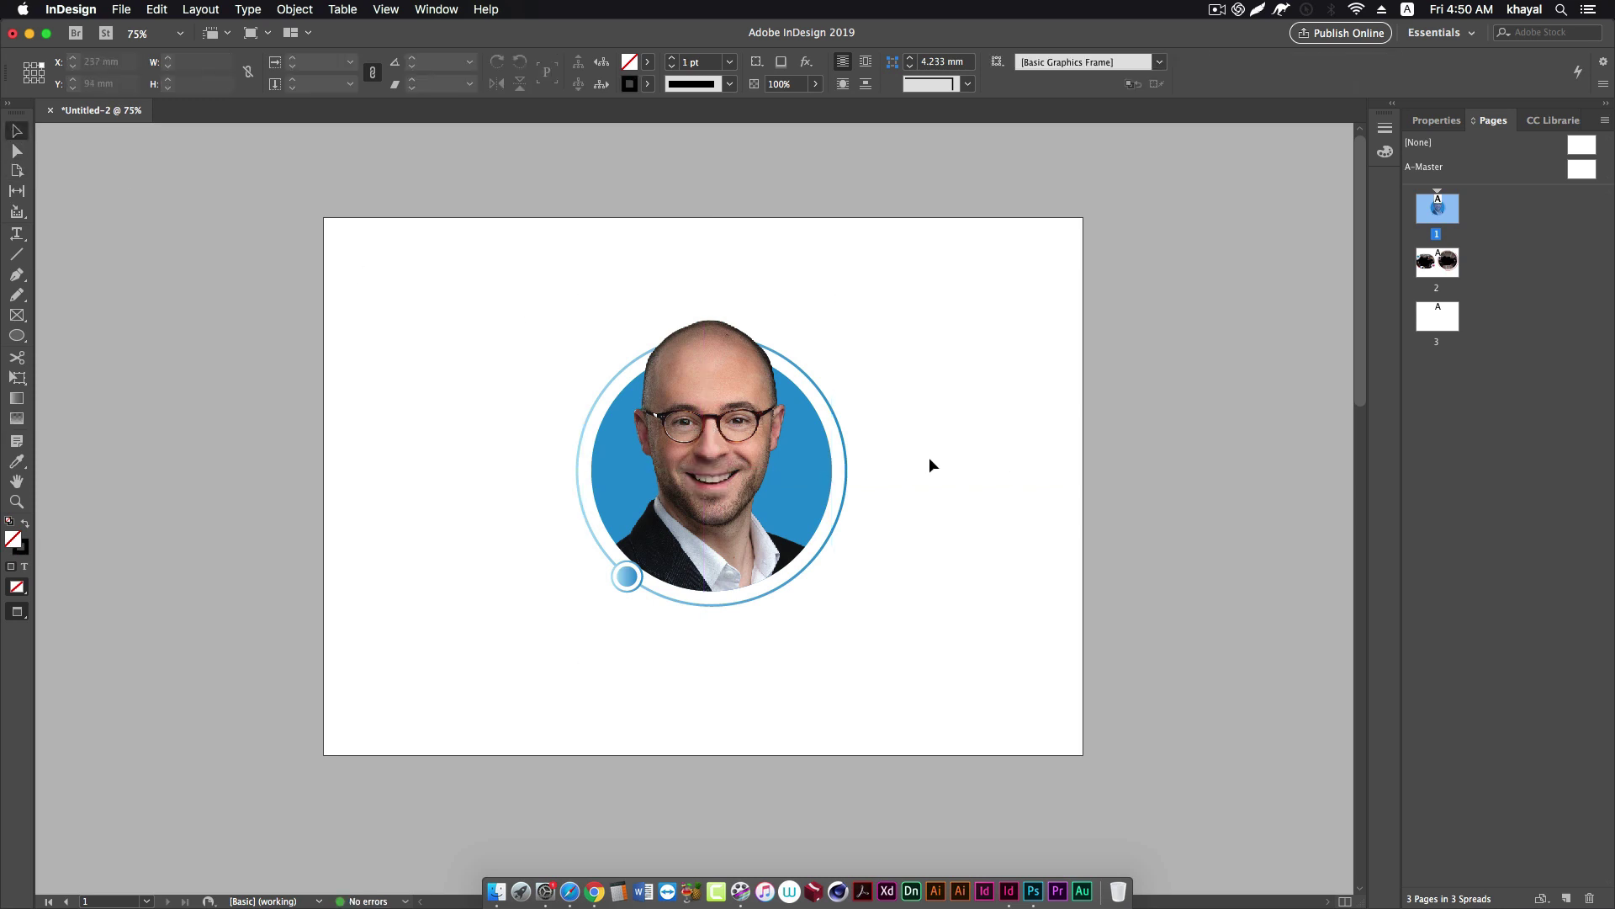
Move the feathered portrait copy off the circle to inspect both layers separately, and undo the move.
click(707, 379)
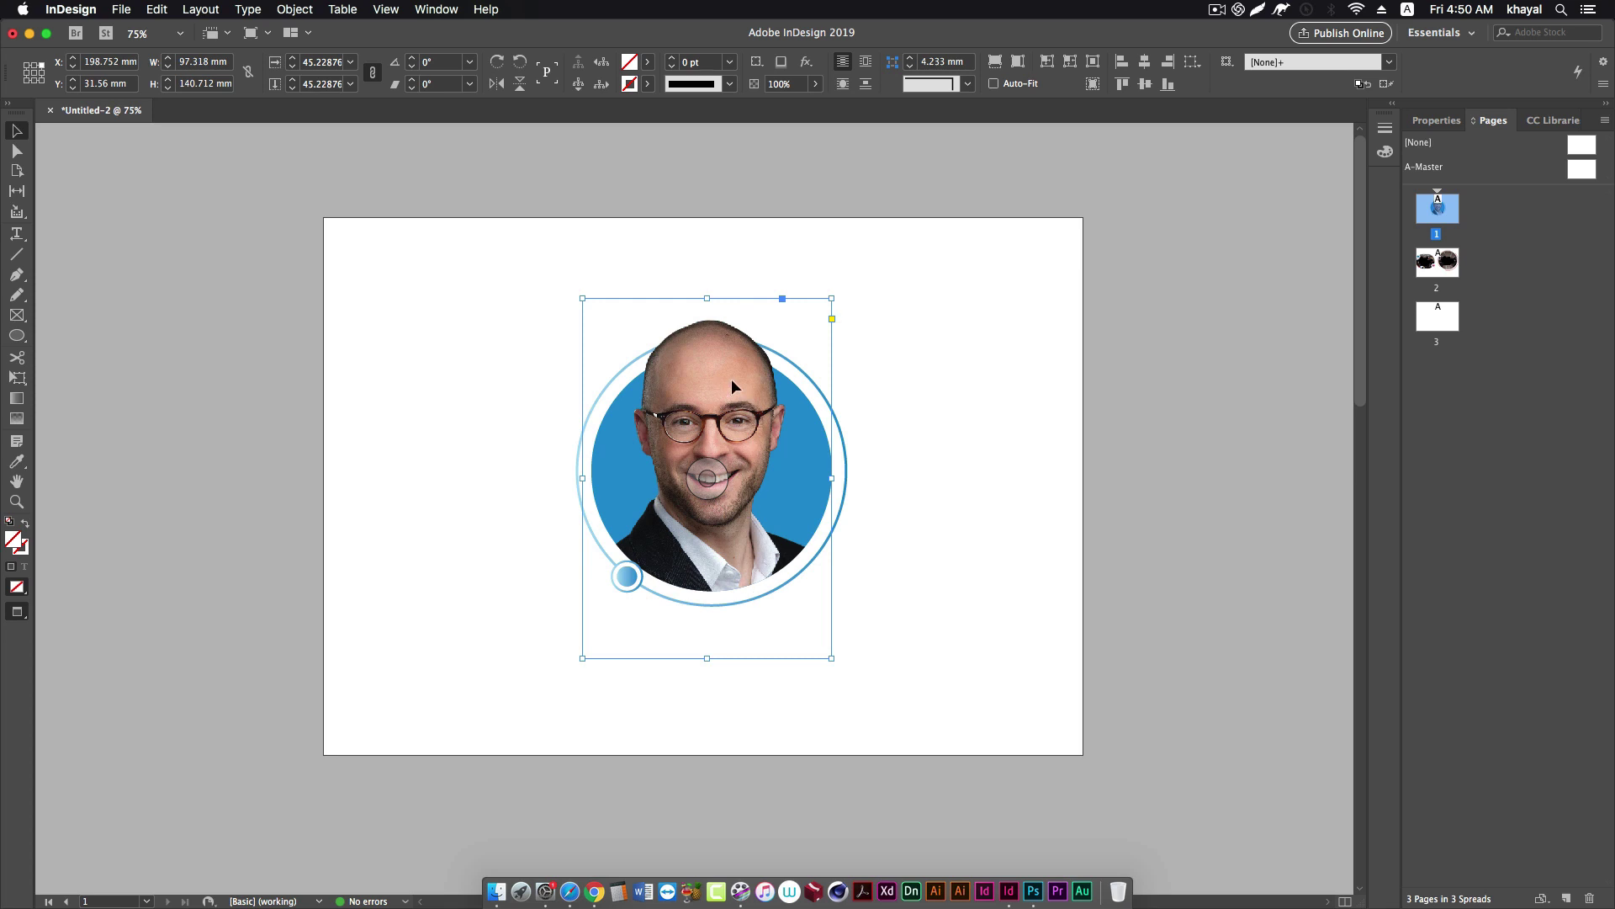
drag(730, 379, 456, 380)
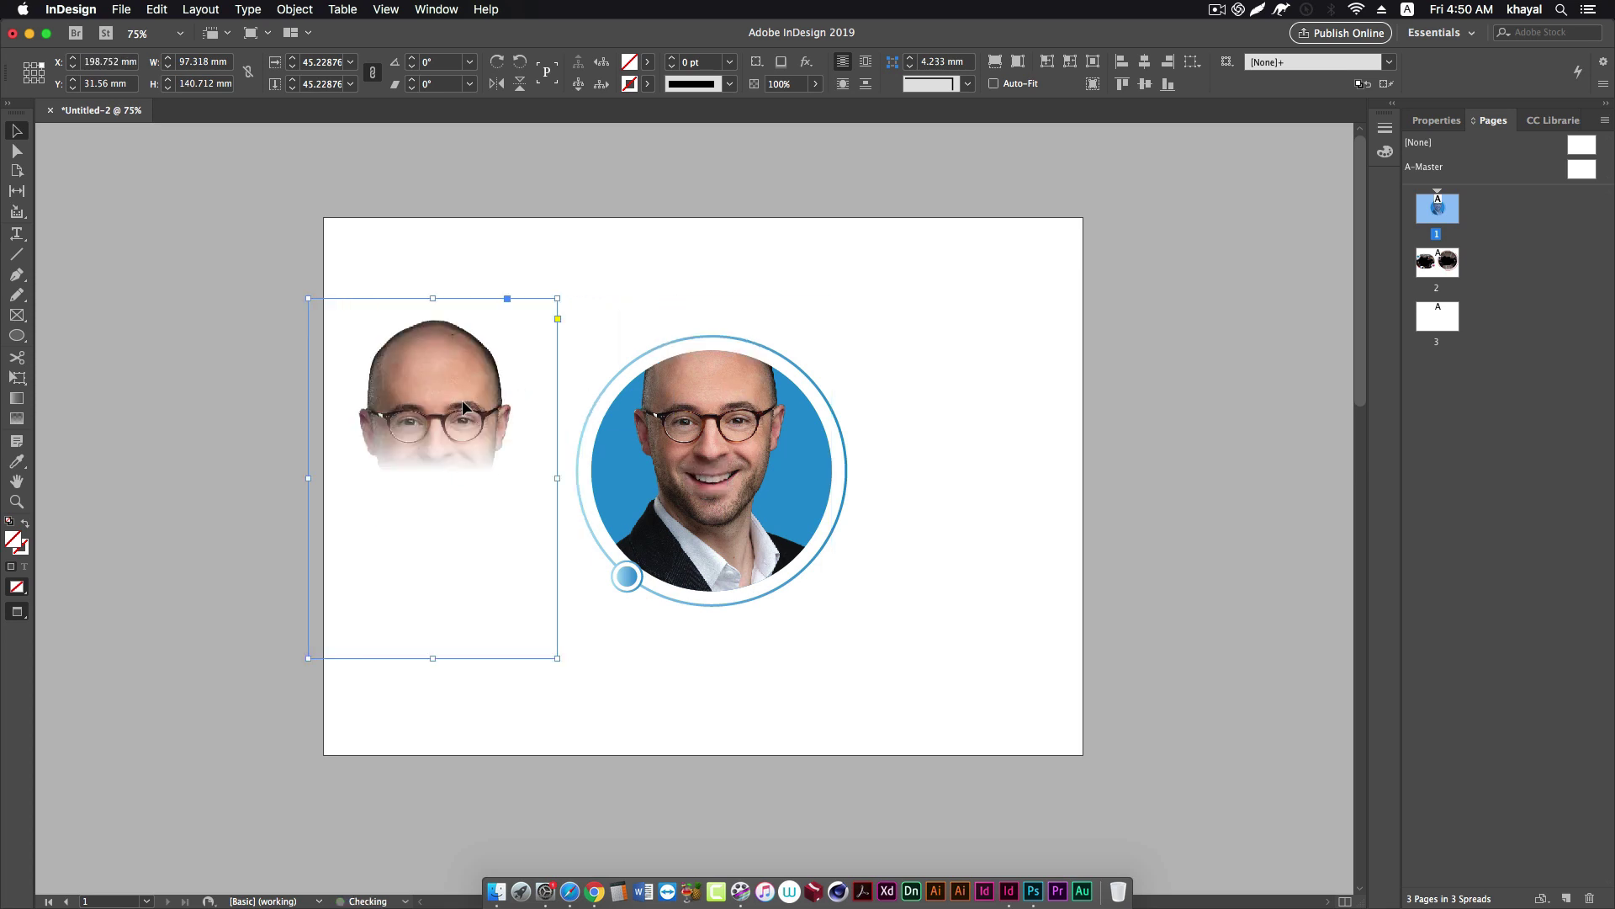
click(569, 644)
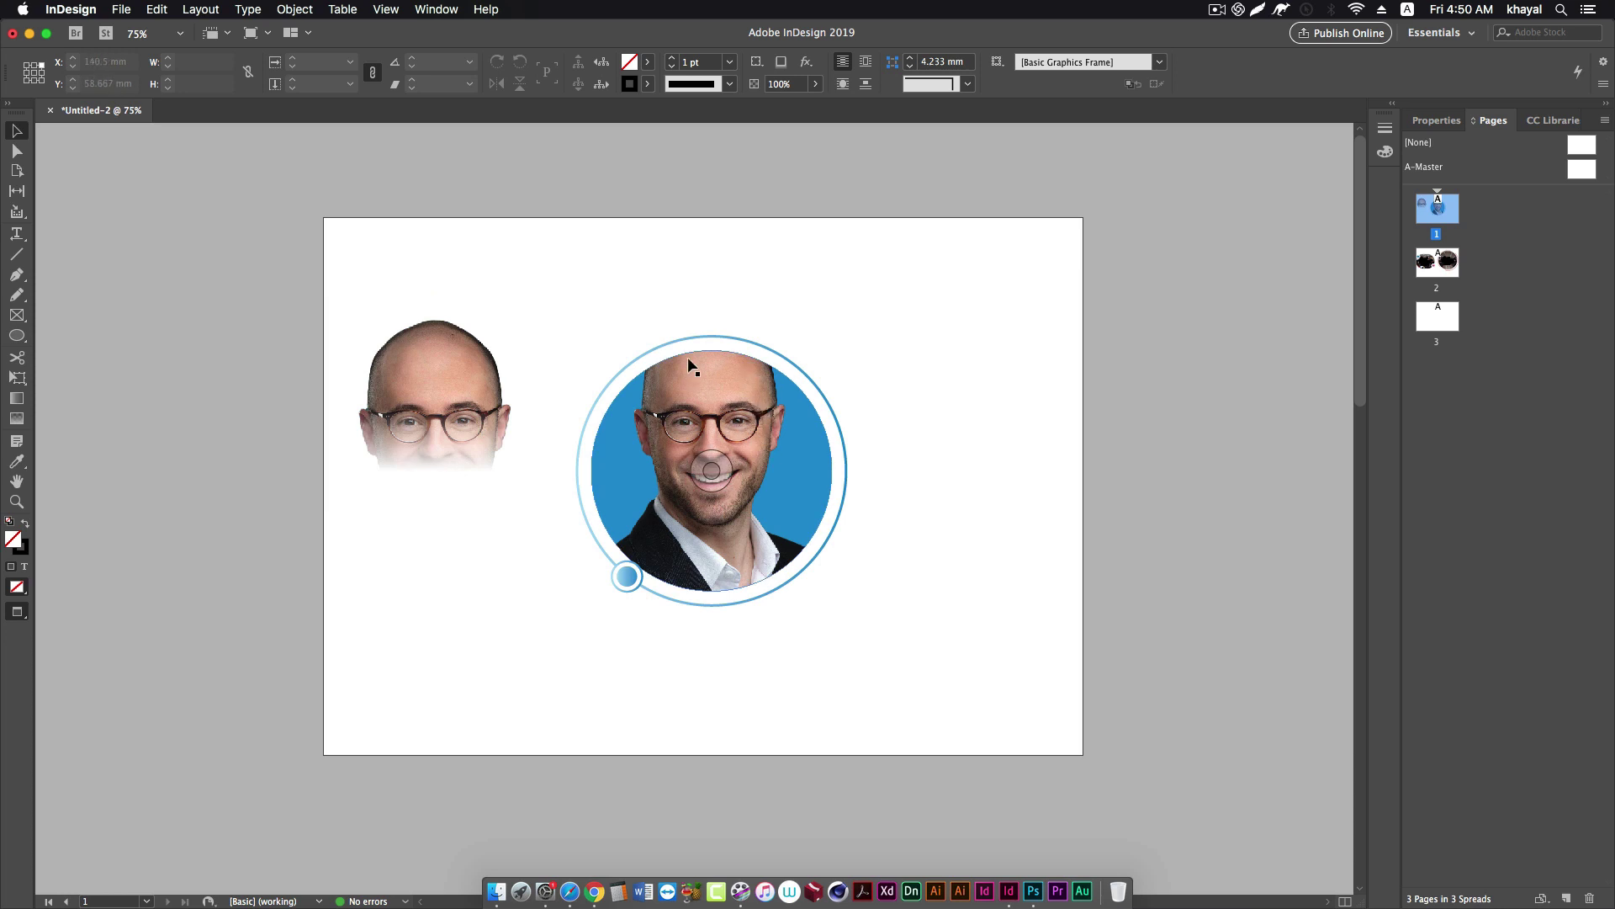
key(super+z)
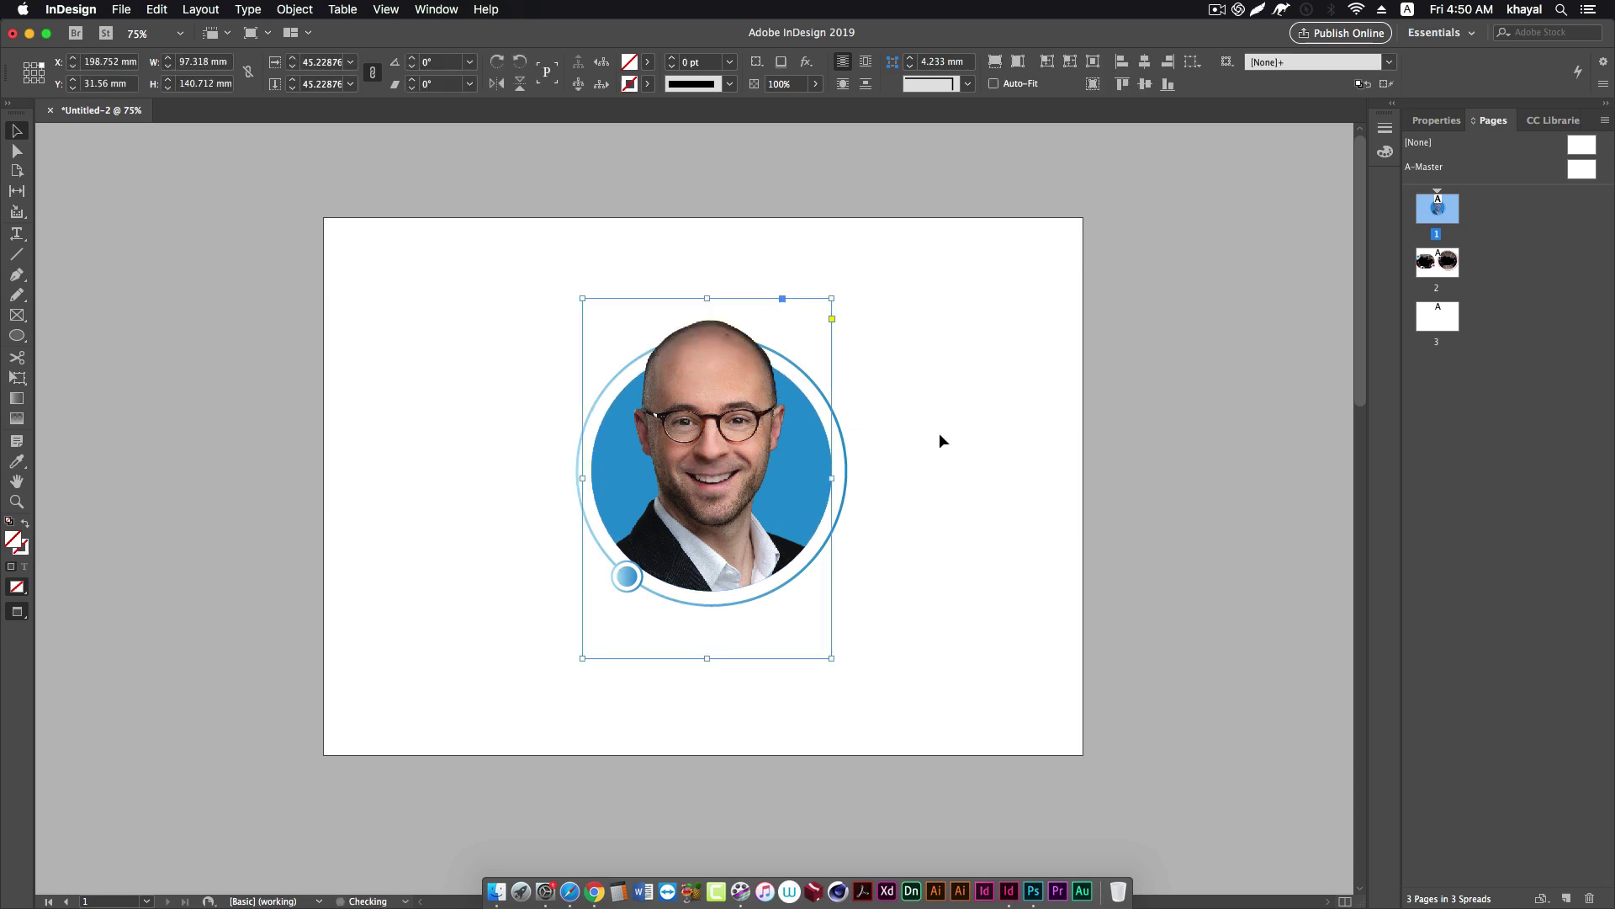
click(939, 433)
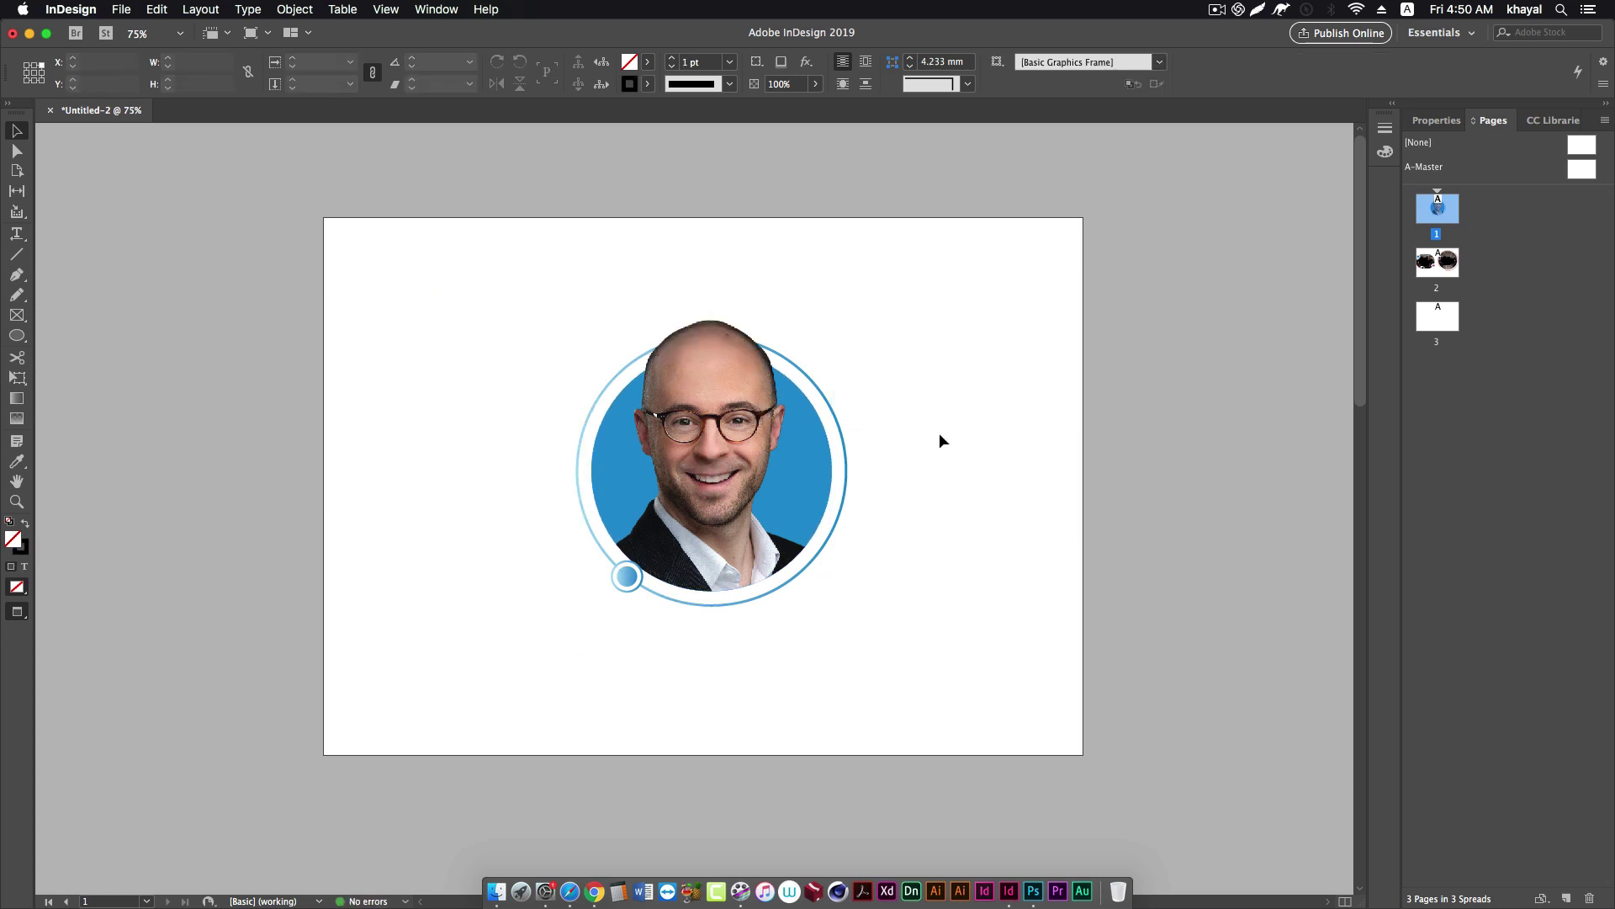